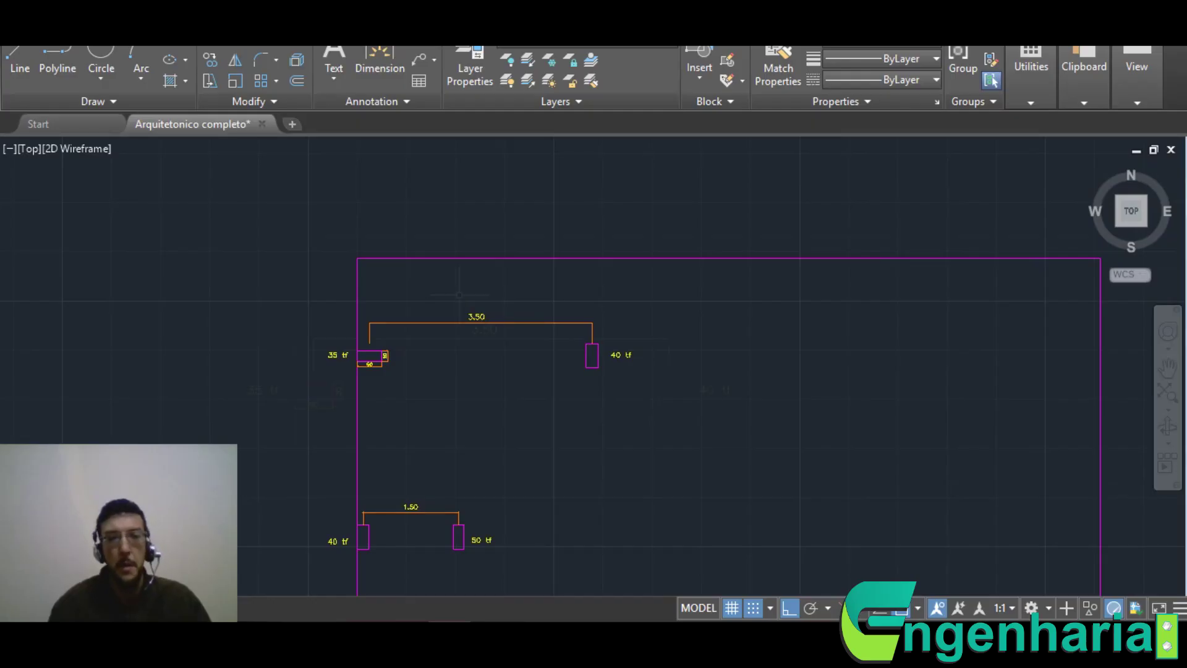
# Examine the boundary column and inner column in the plan, checking their loads, spacing and section dimensions
pyautogui.scroll(2, 461, 290)
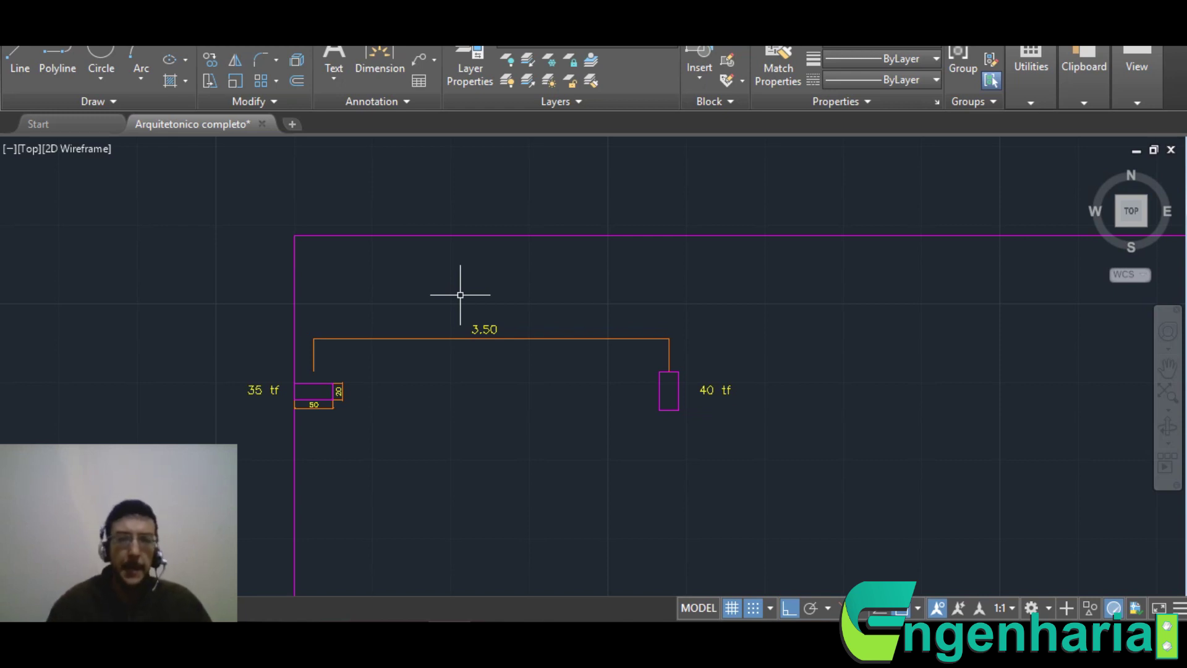
pyautogui.scroll(2, 477, 289)
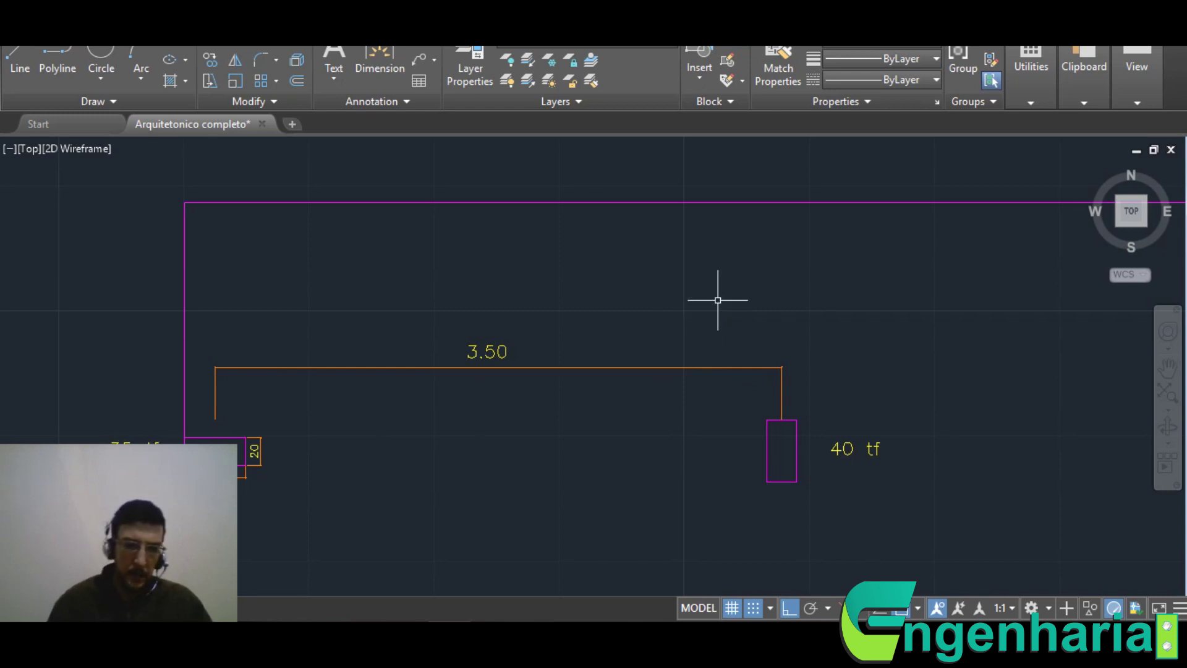
pyautogui.click(946, 462)
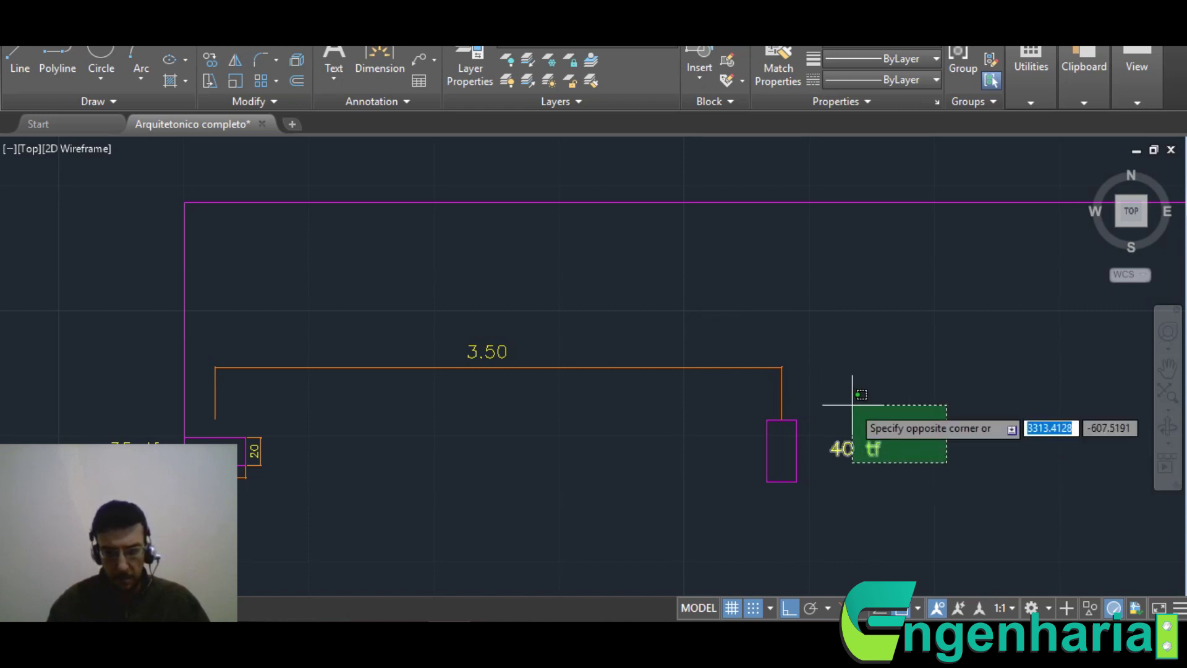
pyautogui.click(873, 404)
pyautogui.click(922, 474)
pyautogui.click(896, 424)
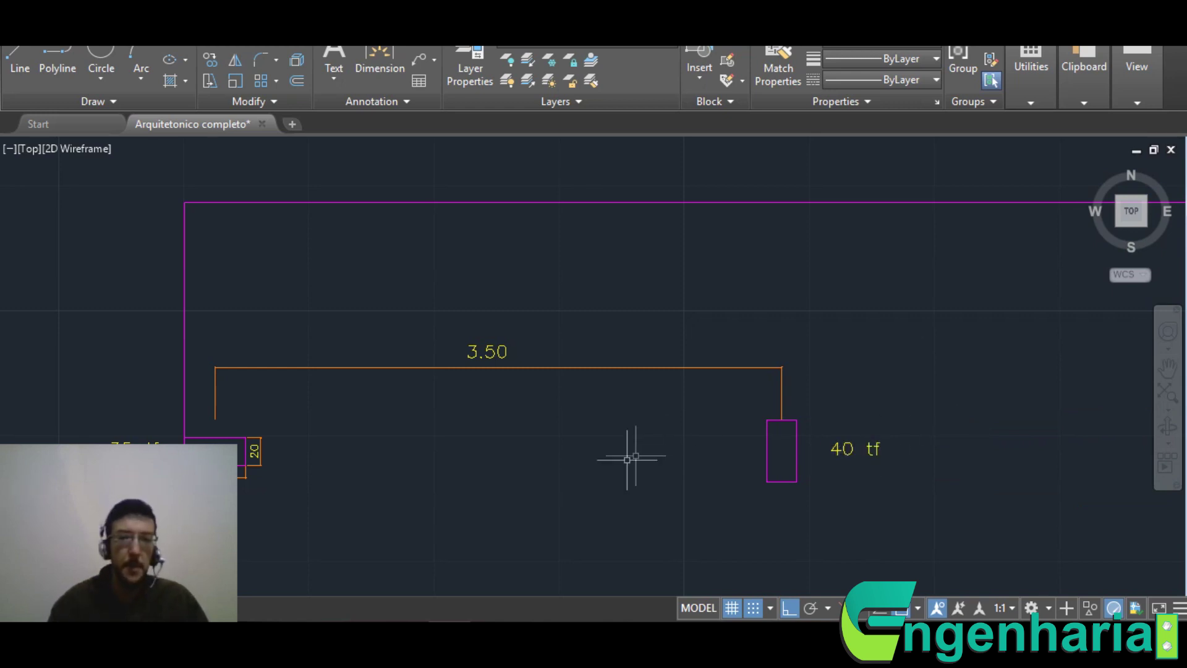
pyautogui.scroll(2, 205, 496)
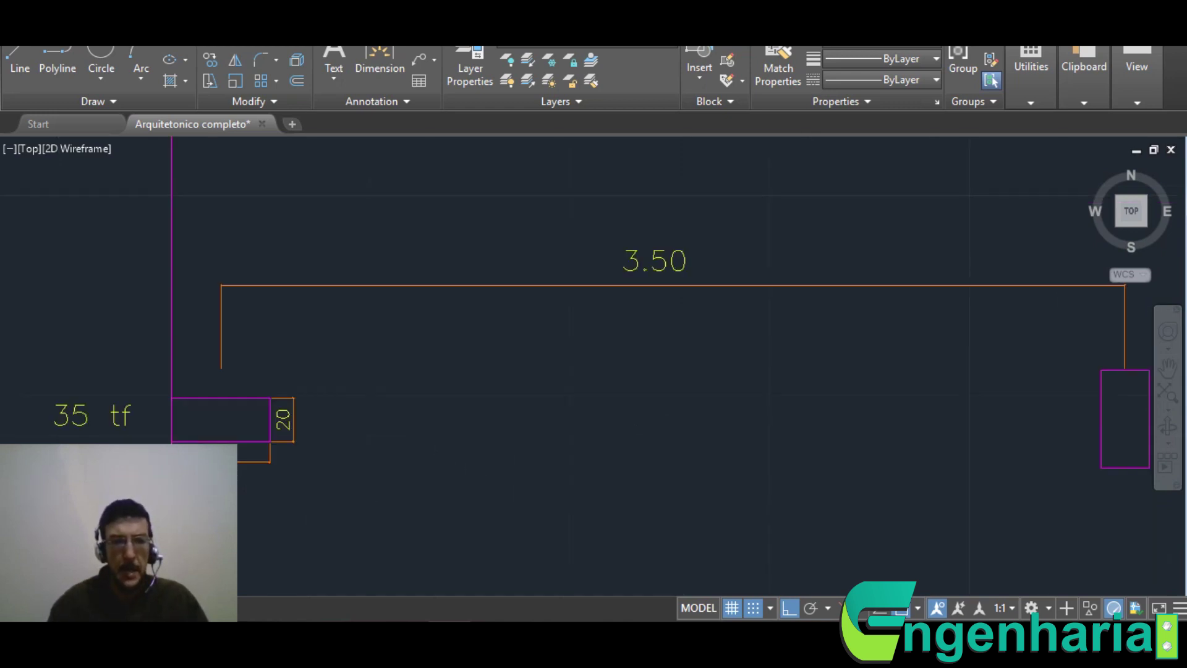
pyautogui.scroll(-2, 220, 464)
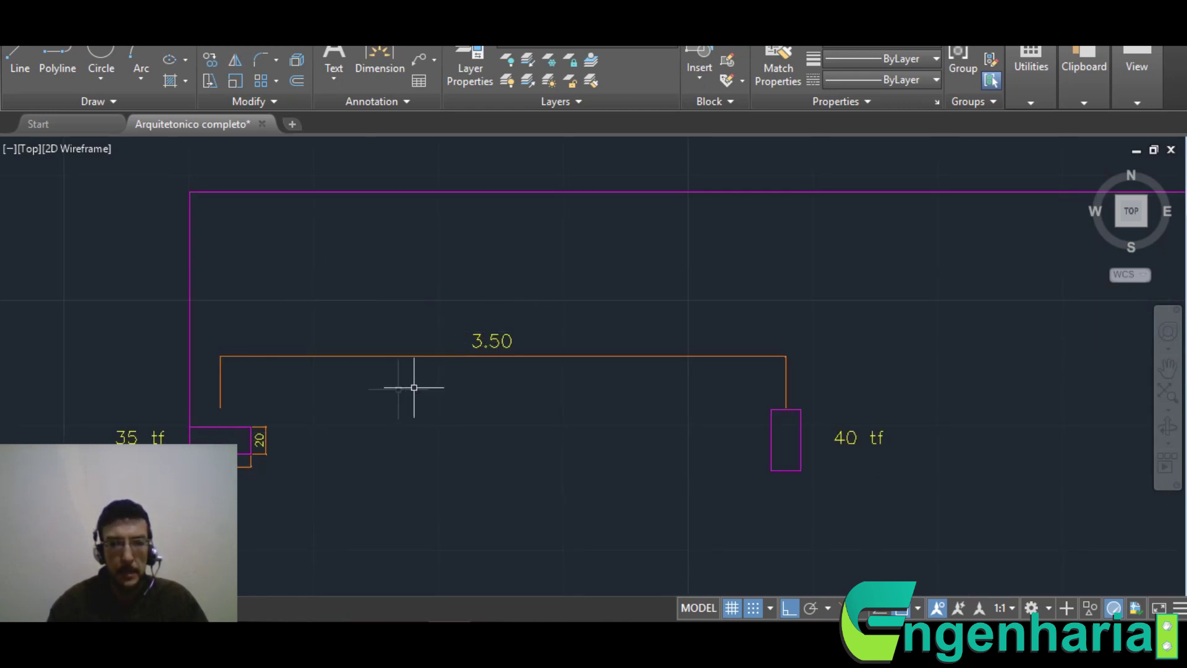
# Switch to the Excel footing workbook and open the boundary footing with lever beam calculation for non-uniform distribution
pyautogui.moveTo(577, 643)
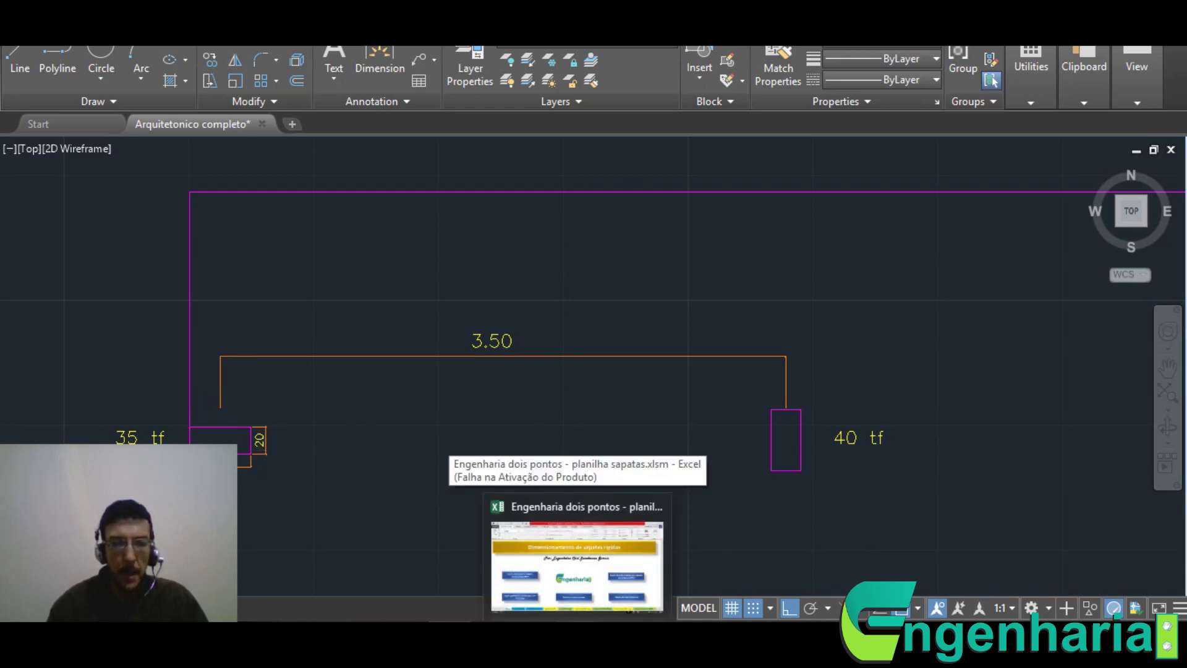
pyautogui.click(576, 566)
pyautogui.scroll(-15, 549, 304)
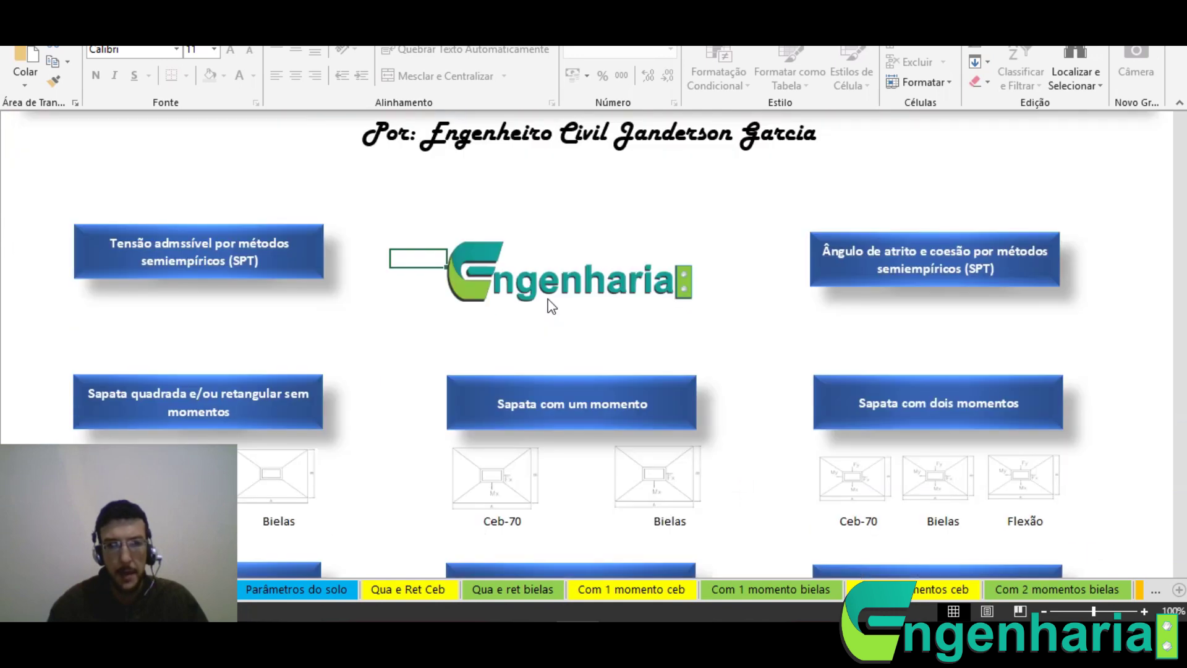
pyautogui.scroll(7, 305, 273)
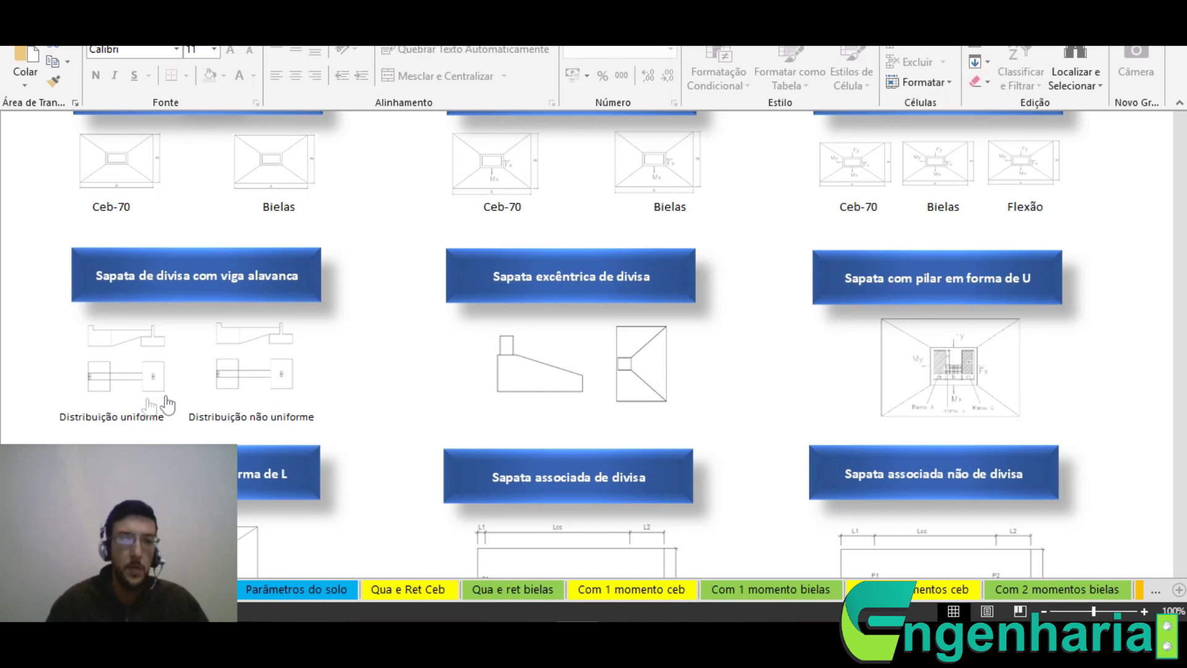
pyautogui.click(247, 358)
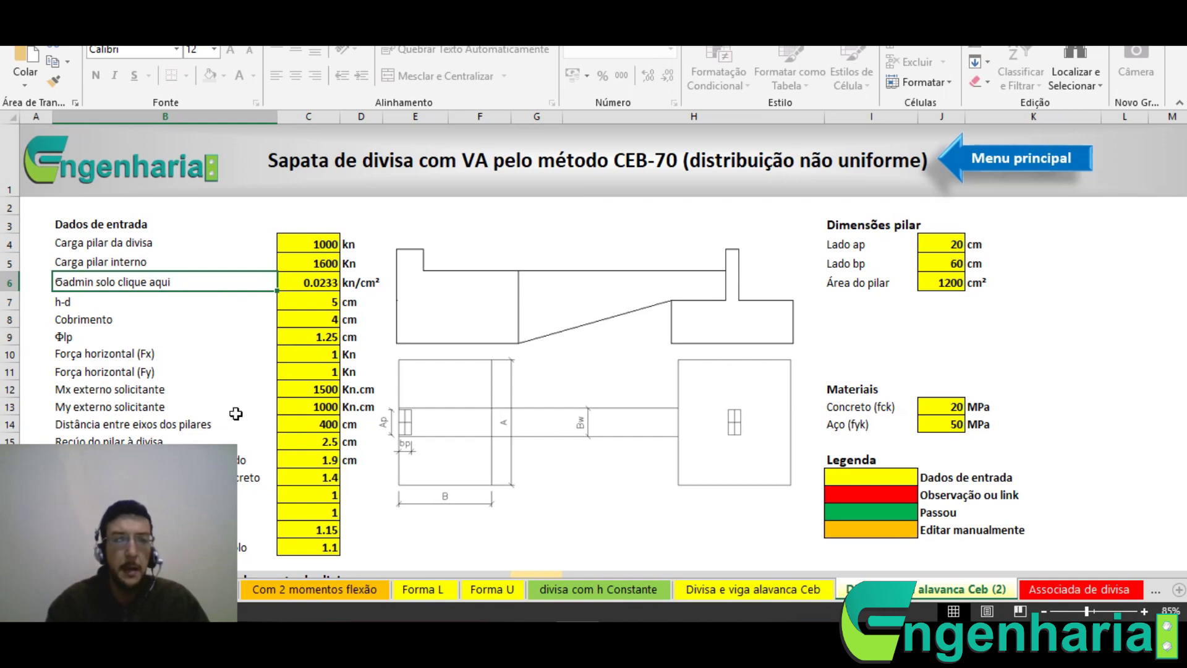
# Review the non-uniform distribution sheet from its input data through the stability checks to the boundary footing detailing
pyautogui.scroll(-20, 237, 414)
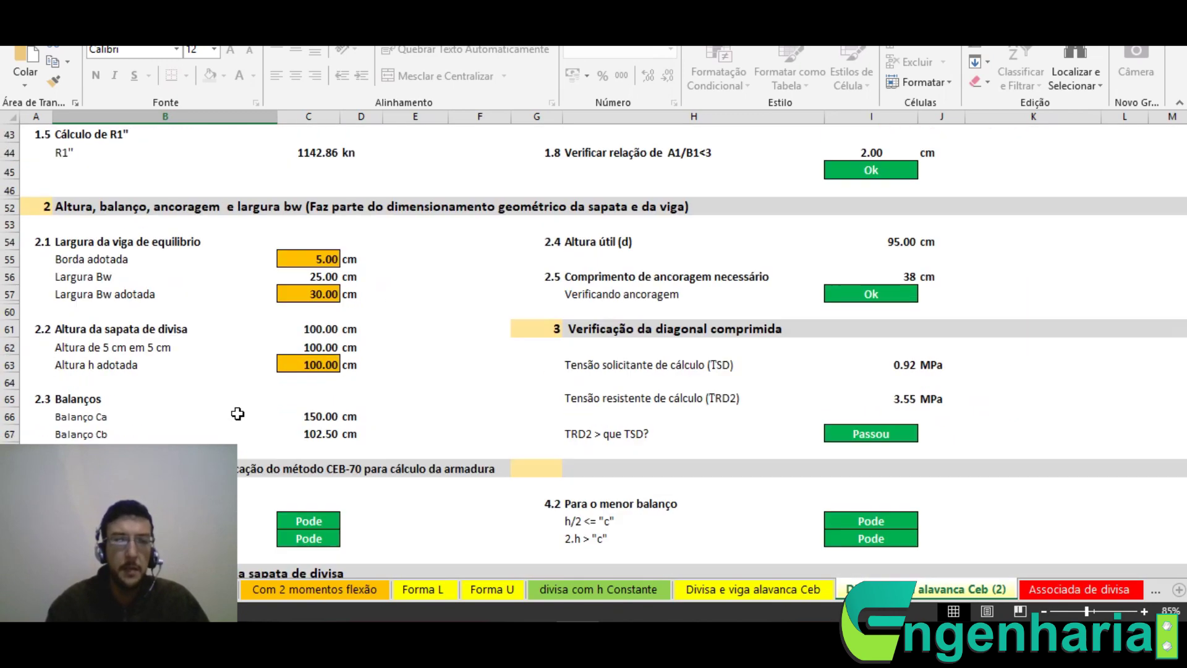
pyautogui.scroll(-20, 237, 413)
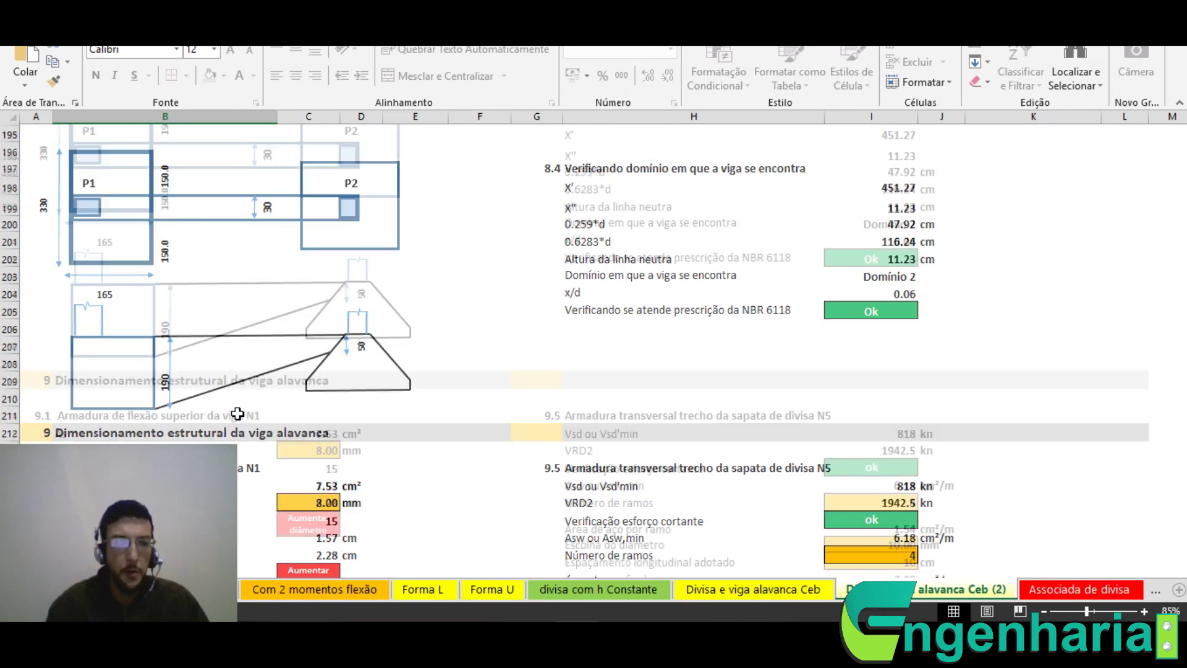
pyautogui.scroll(-20, 237, 413)
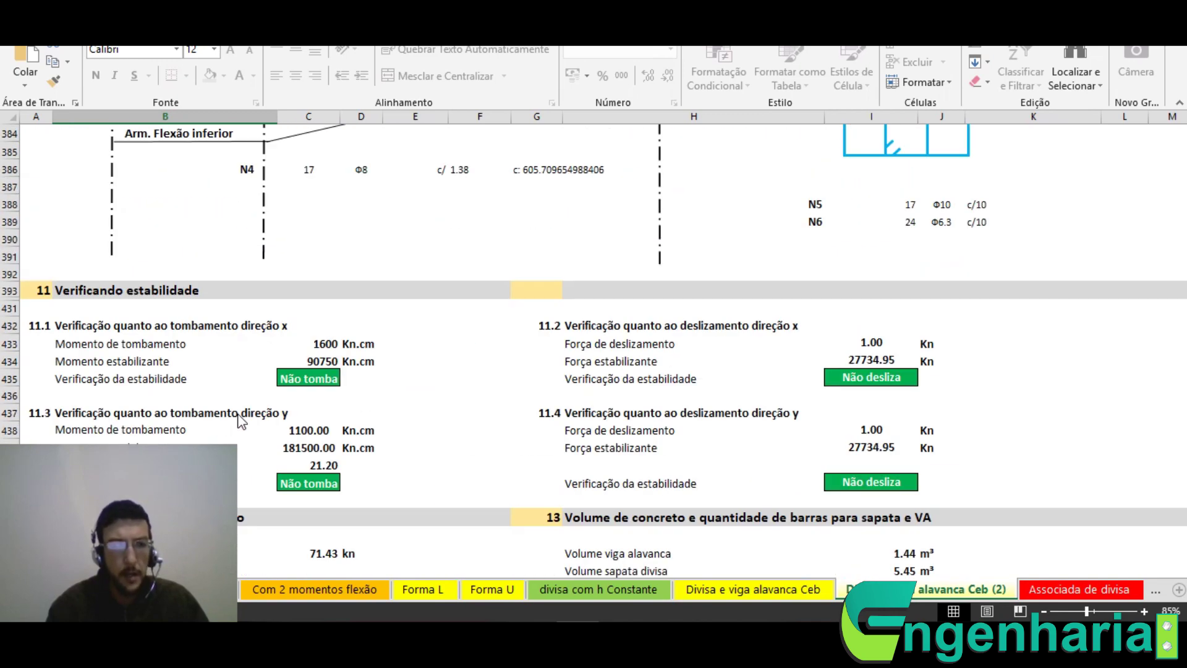
pyautogui.scroll(-1, 241, 423)
pyautogui.scroll(1, 290, 365)
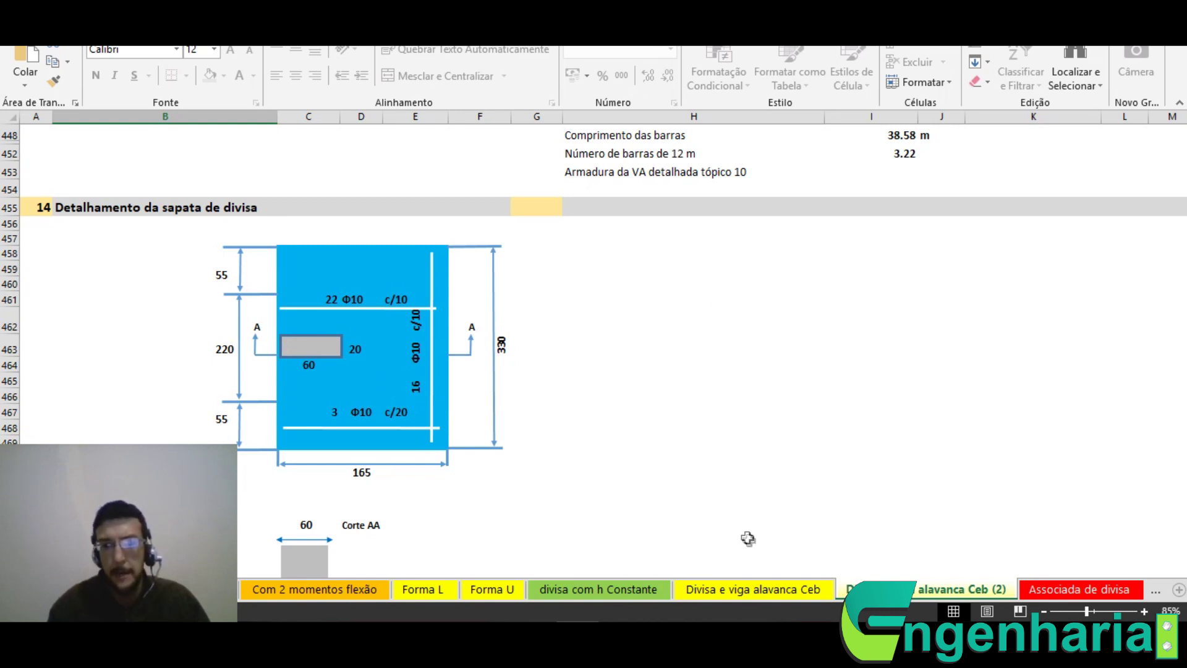
# Compare the two lever beam sheets and open the uniform distribution one, "Divisa e viga alavanca Ceb"
pyautogui.click(761, 591)
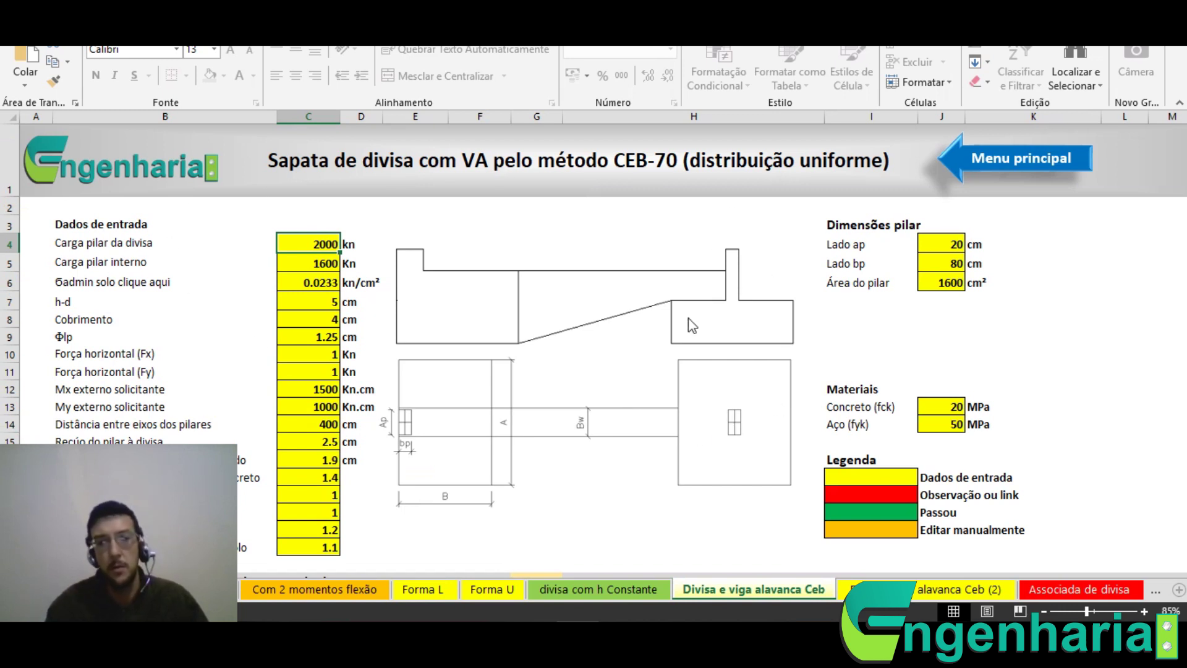
pyautogui.click(909, 588)
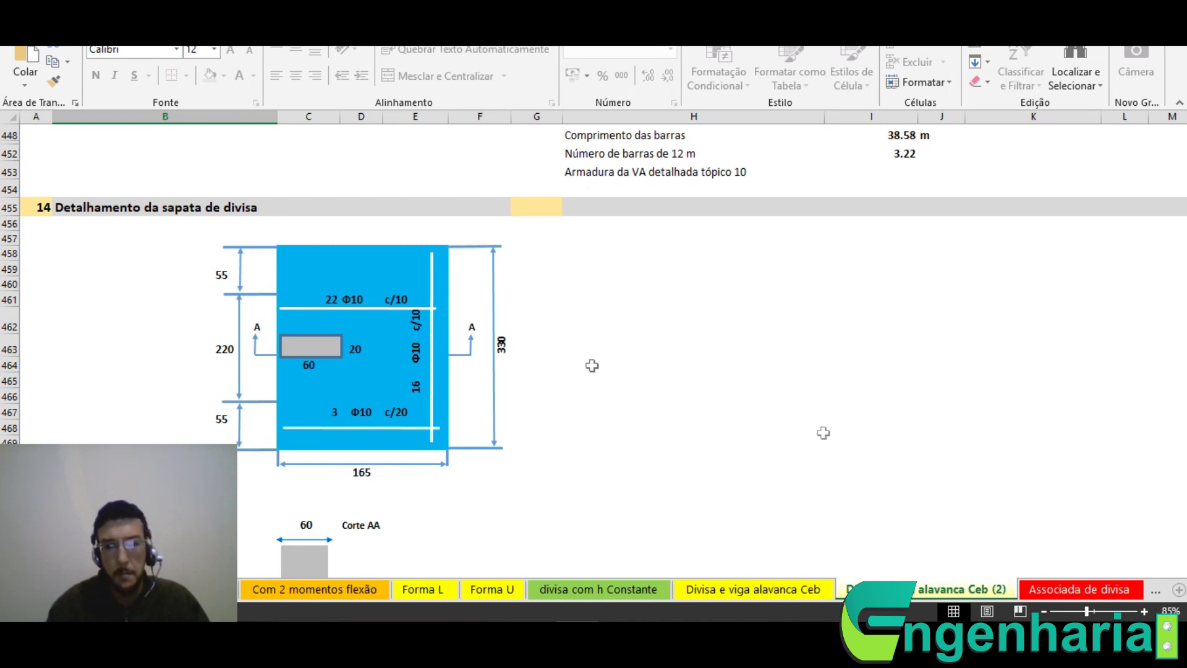
pyautogui.click(739, 588)
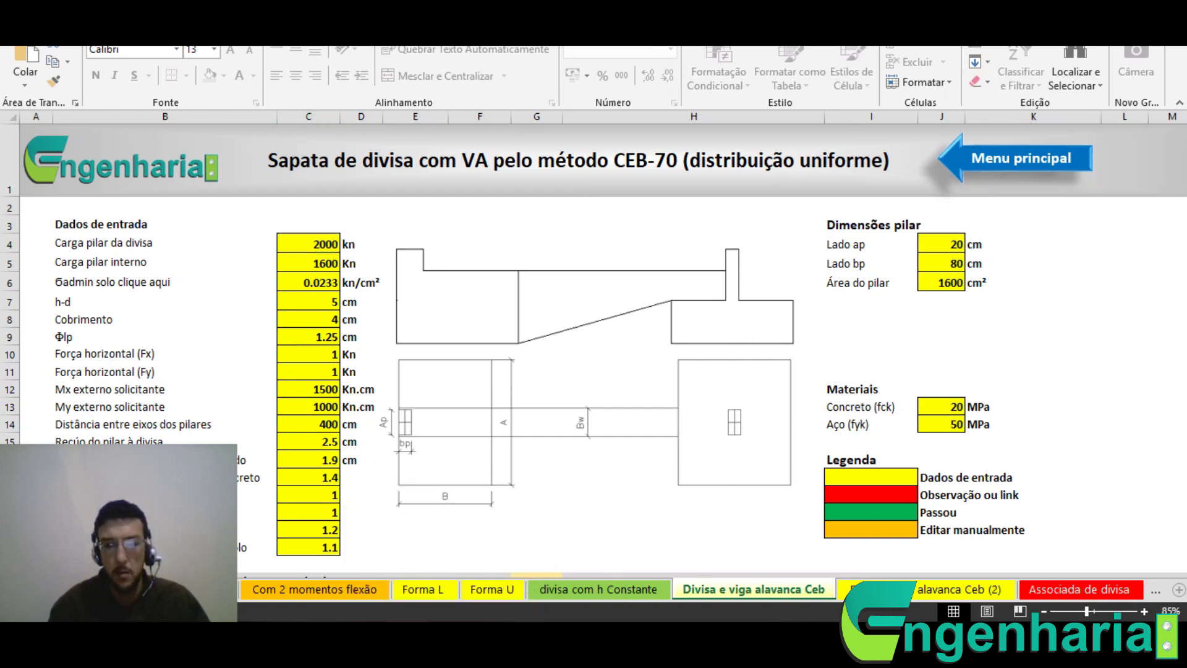
# Check the boundary column load in the AutoCAD plan and set "Carga pilar da divisa" to 350 kN in the Excel sheet
pyautogui.click(447, 577)
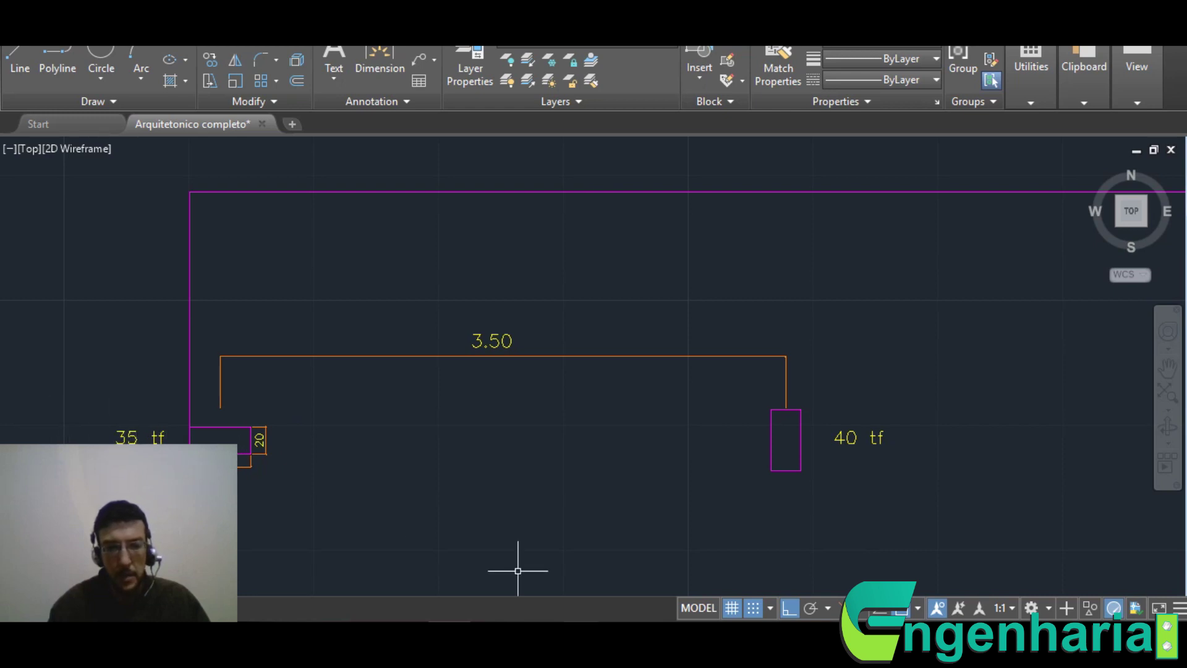
pyautogui.click(584, 620)
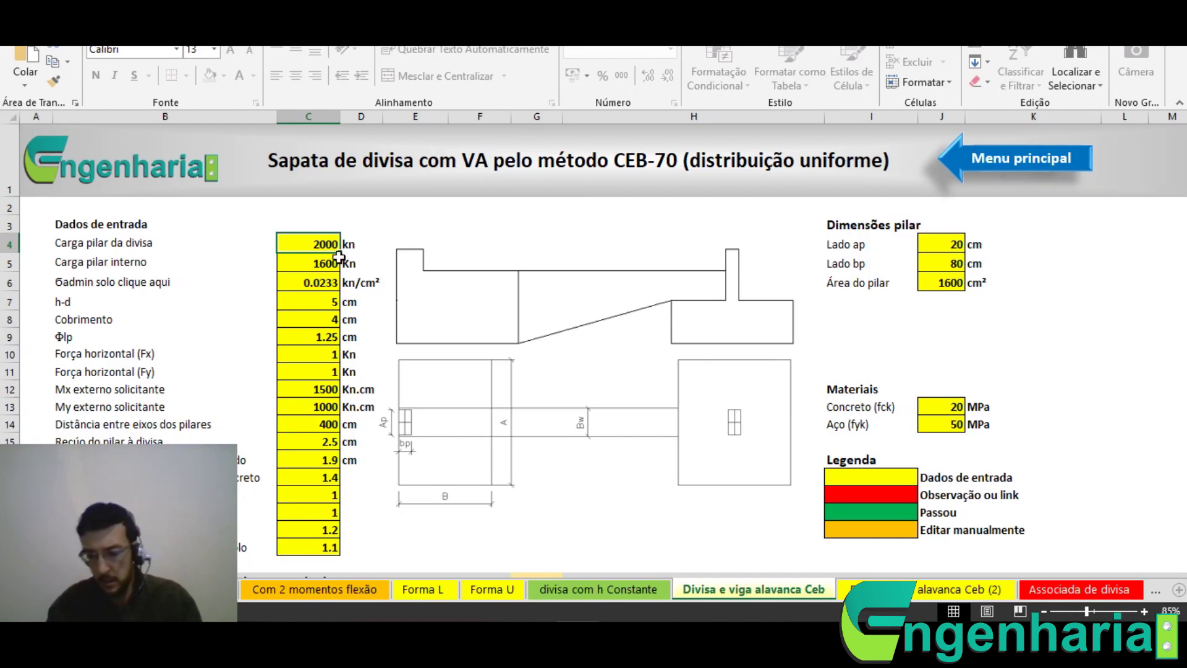
pyautogui.write('350')
pyautogui.press('Return')
pyautogui.write('450')
pyautogui.hotkey('alt', 'Tab')
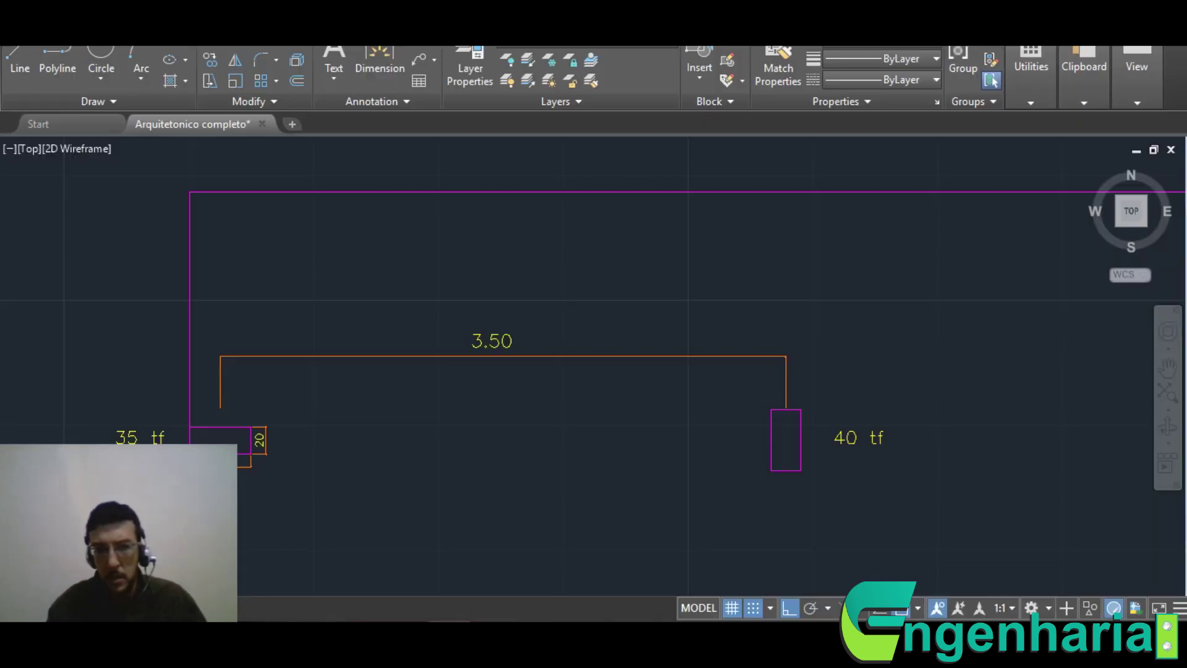
pyautogui.hotkey('alt', 'Tab')
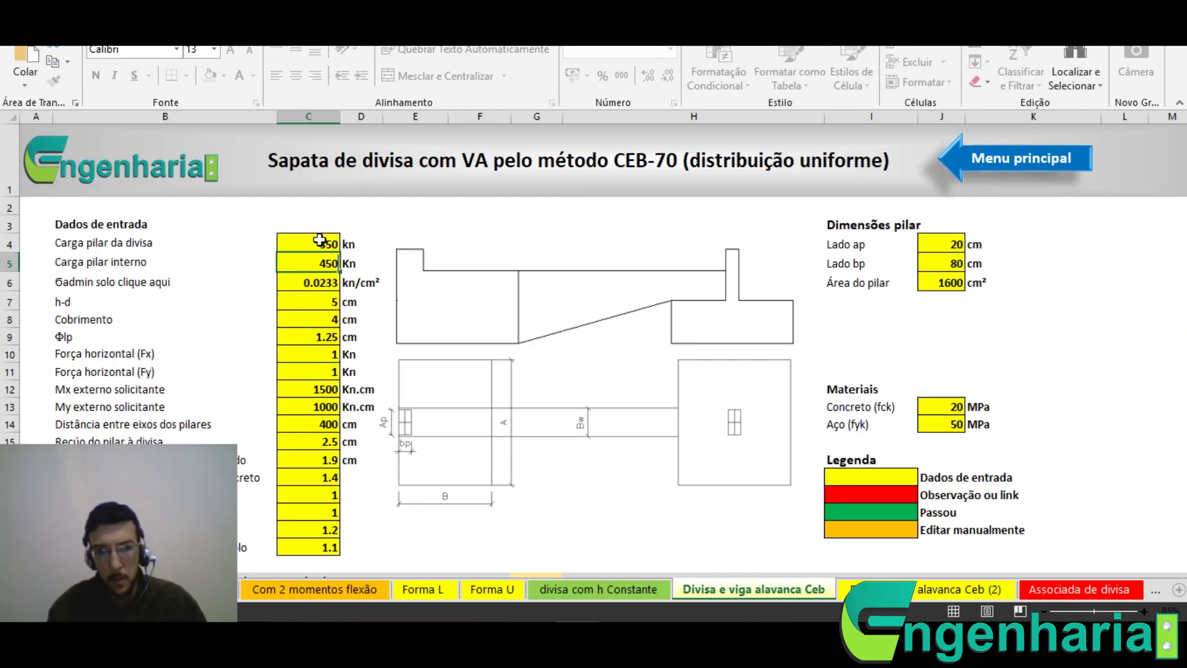
pyautogui.write('400')
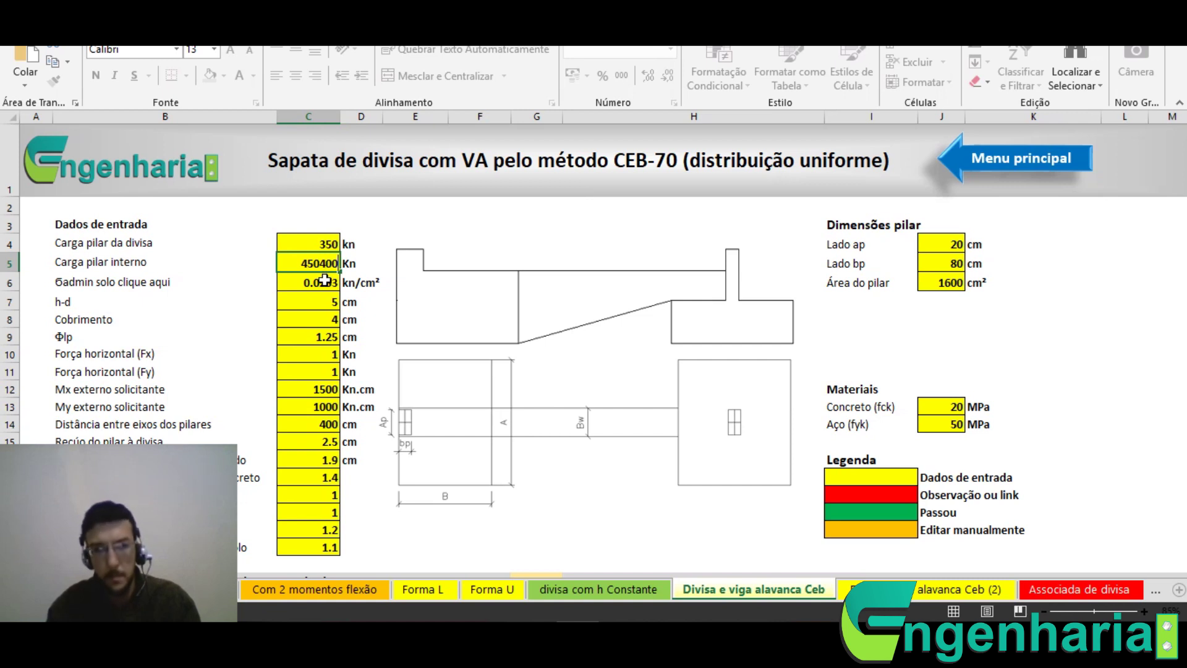
pyautogui.press('BackSpace')
pyautogui.press('BackSpace')
pyautogui.press('BackSpace')
pyautogui.press('BackSpace')
pyautogui.press('BackSpace')
pyautogui.press('BackSpace')
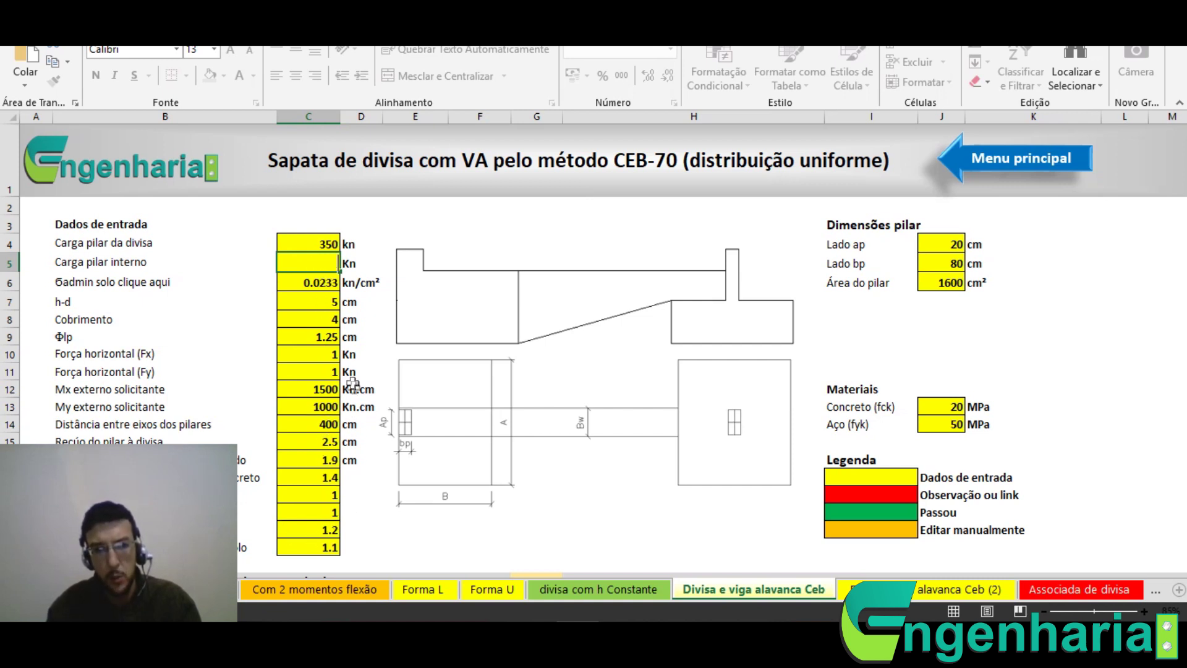
# Set the distance between column axes to 350 cm and the column side "Lado bp" to 50 cm, following the AutoCAD plan
pyautogui.click(311, 421)
pyautogui.write('350')
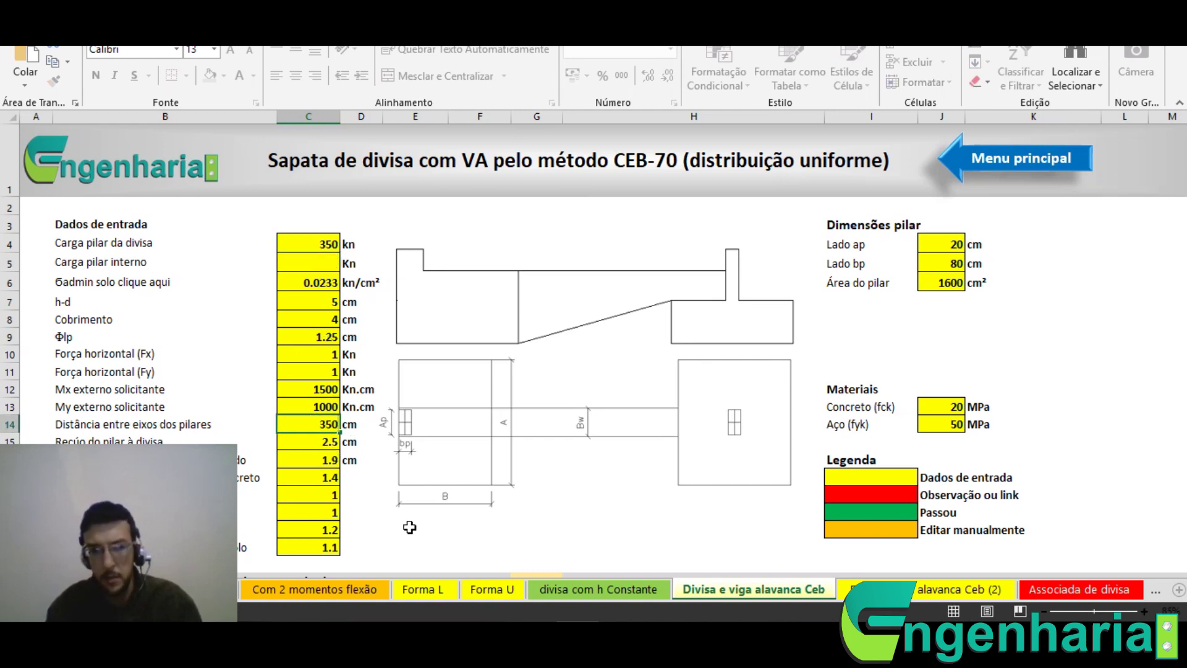
pyautogui.hotkey('alt', 'Tab')
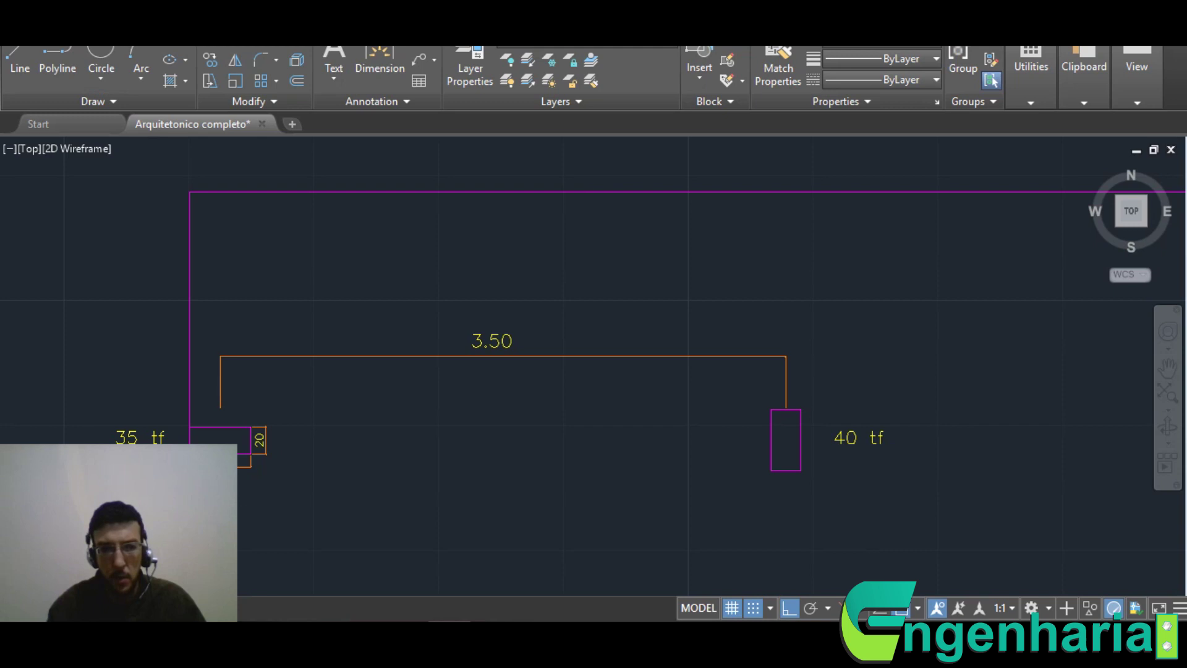
pyautogui.hotkey('alt', 'Tab')
pyautogui.click(949, 265)
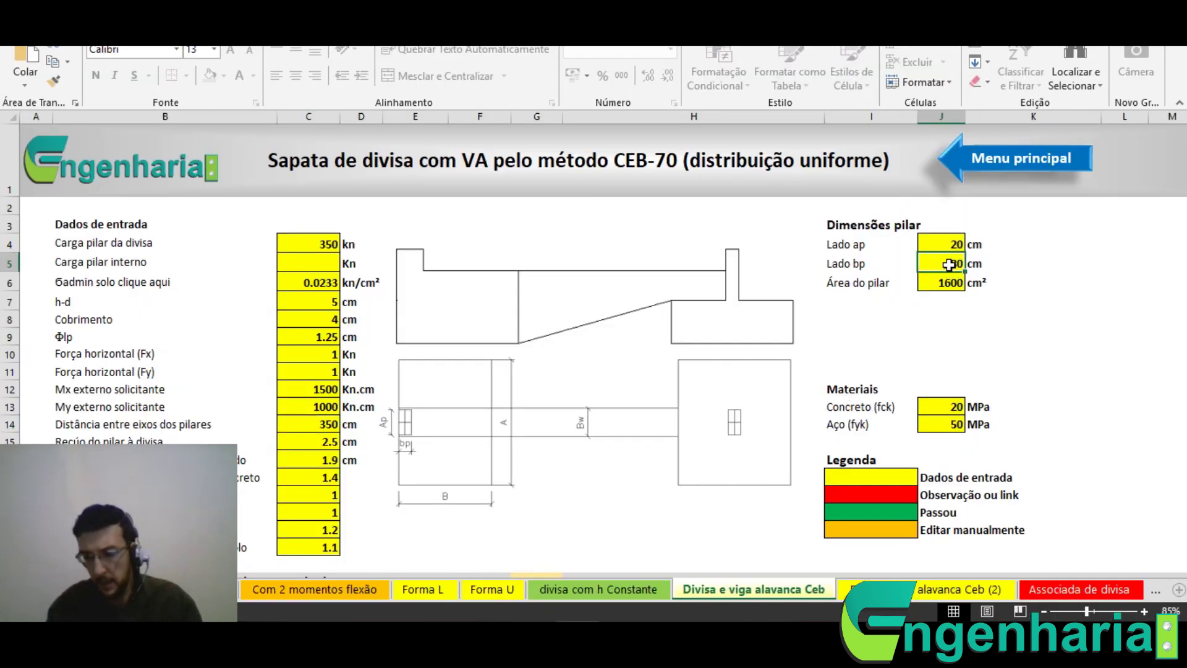
pyautogui.write('50')
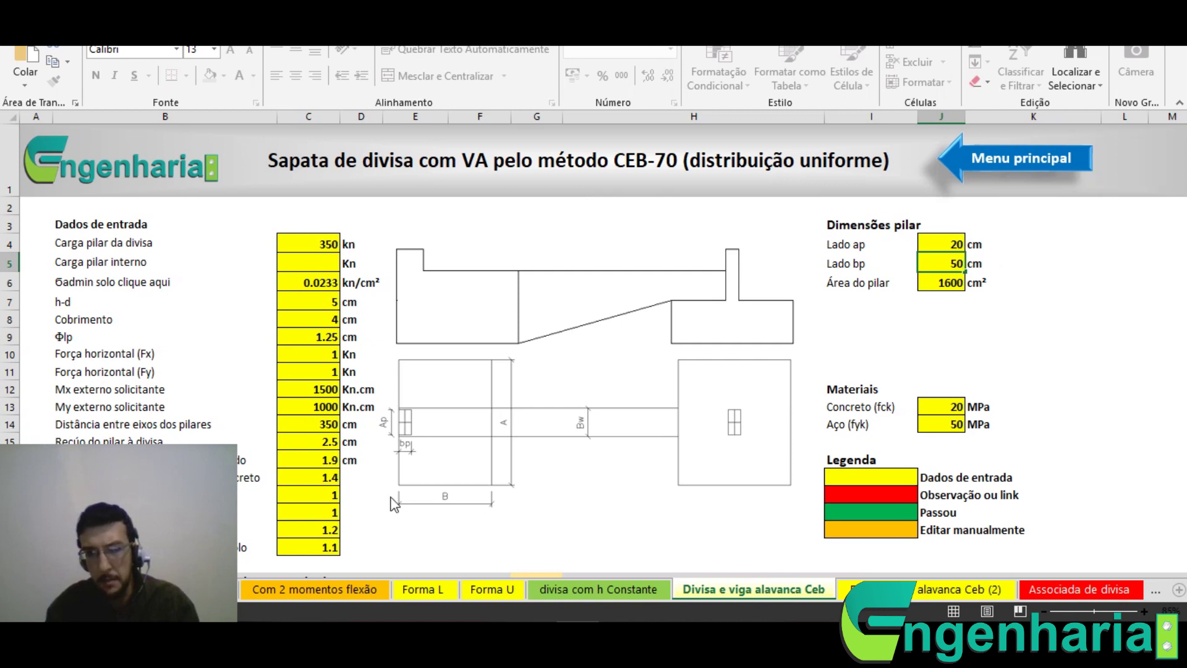
pyautogui.press('Return')
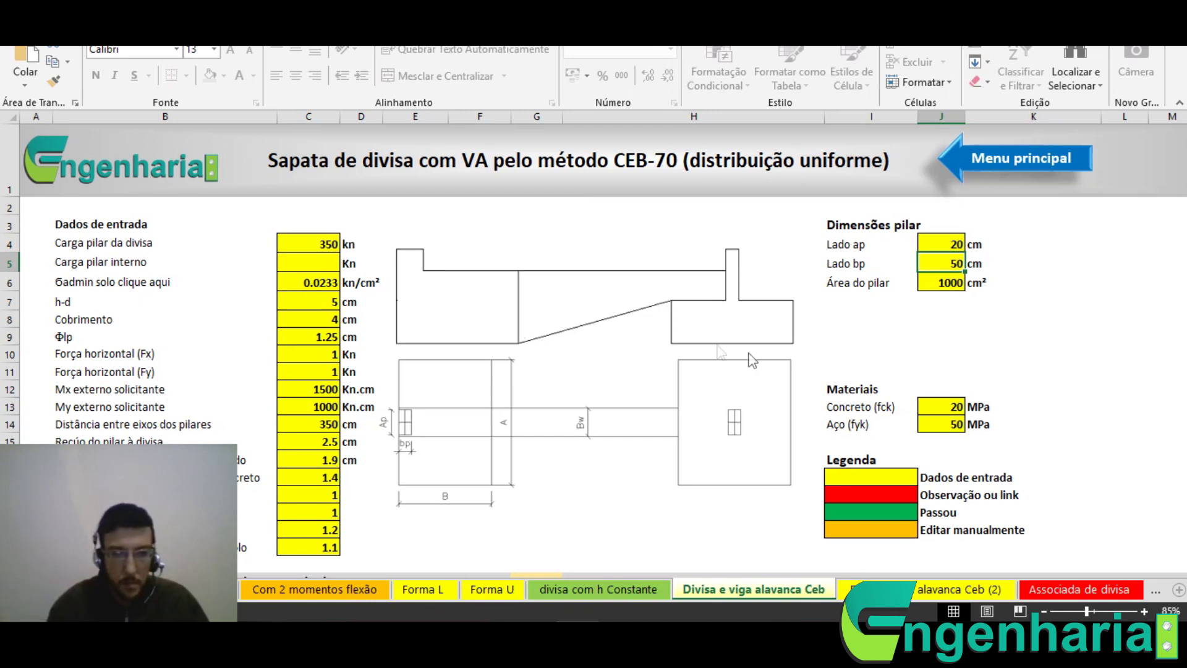
# Check the inner column load in the AutoCAD plan and set "Carga pilar interno" to 400 kN in Excel
pyautogui.click(312, 267)
pyautogui.hotkey('alt', 'Tab')
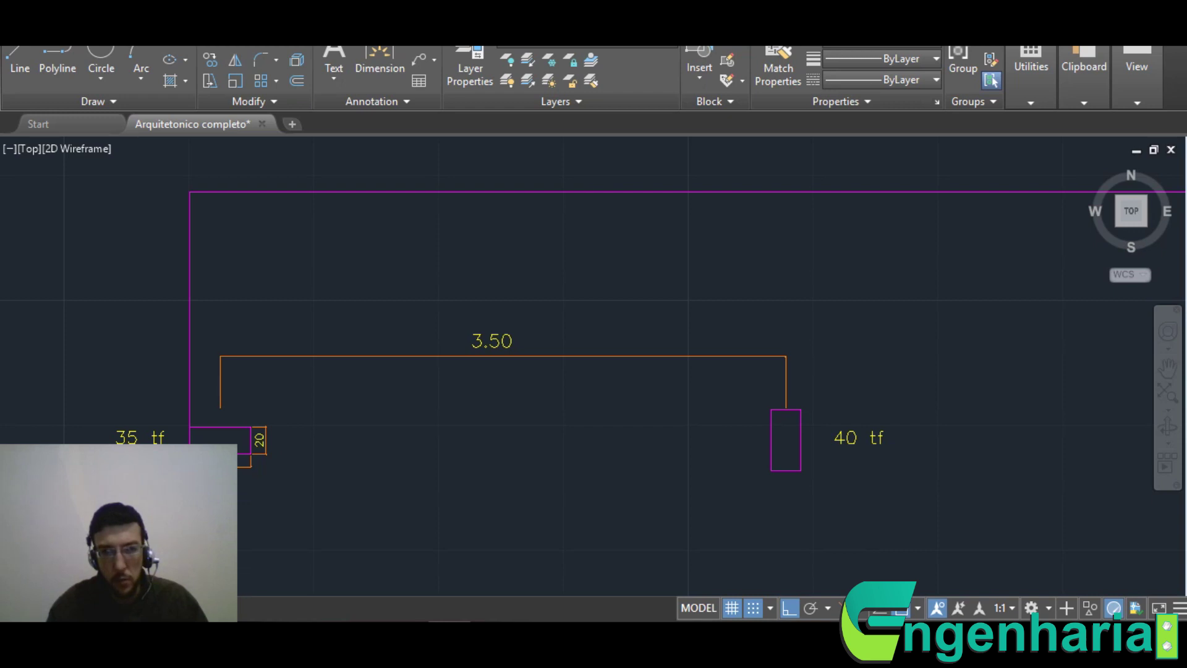
pyautogui.hotkey('alt', 'Tab')
pyautogui.write('400')
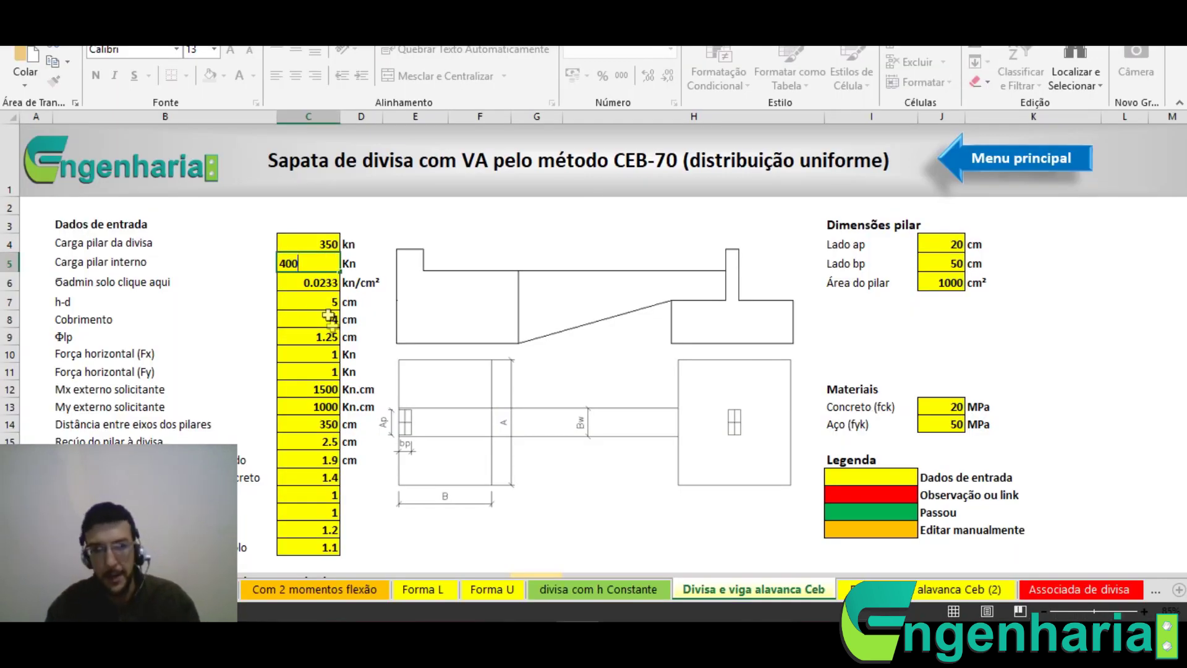
pyautogui.hotkey('ctrl', 'Return')
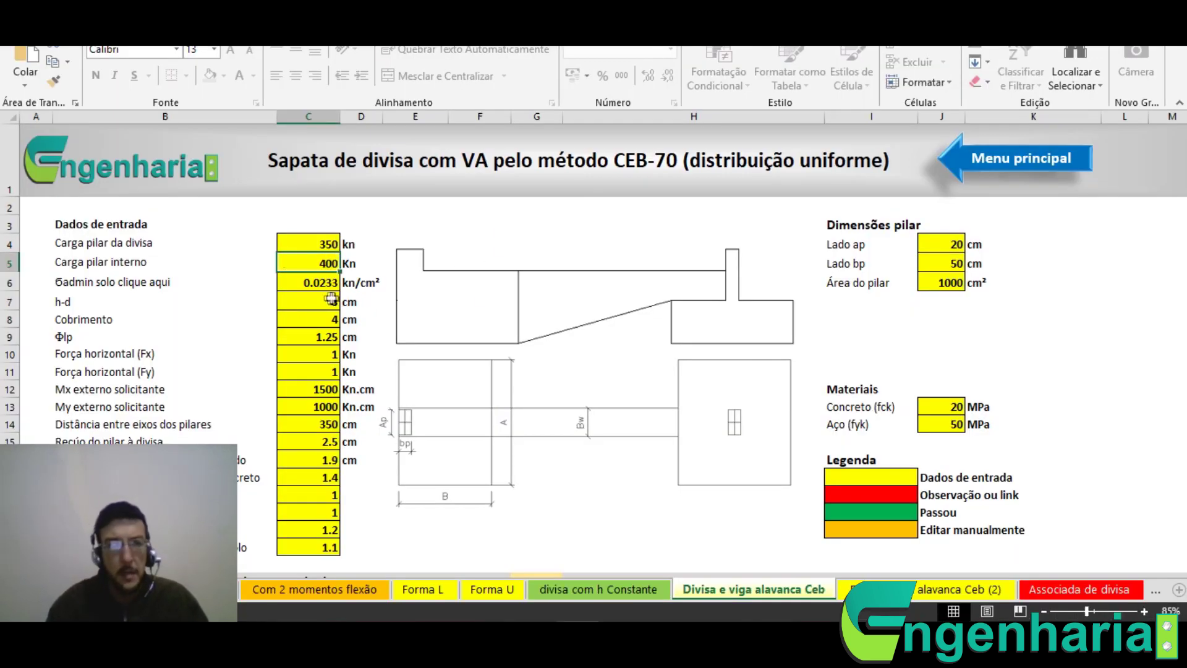
# Set both horizontal forces, Fx and Fy, to 0 kN in the input data
pyautogui.click(301, 279)
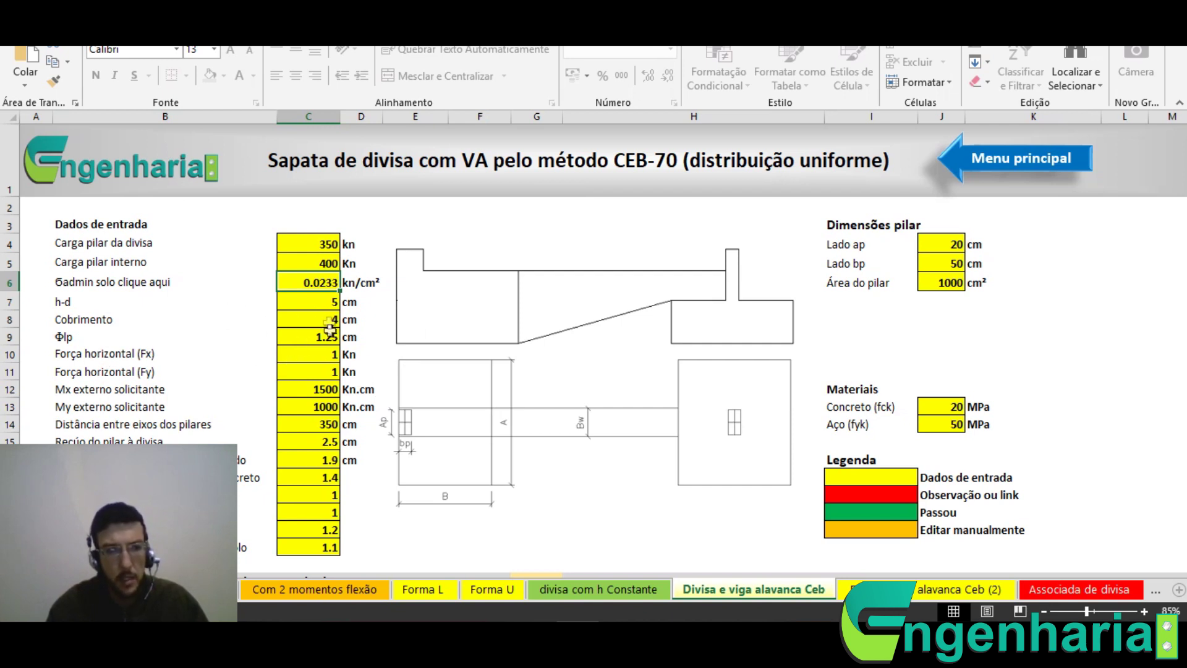
pyautogui.click(316, 351)
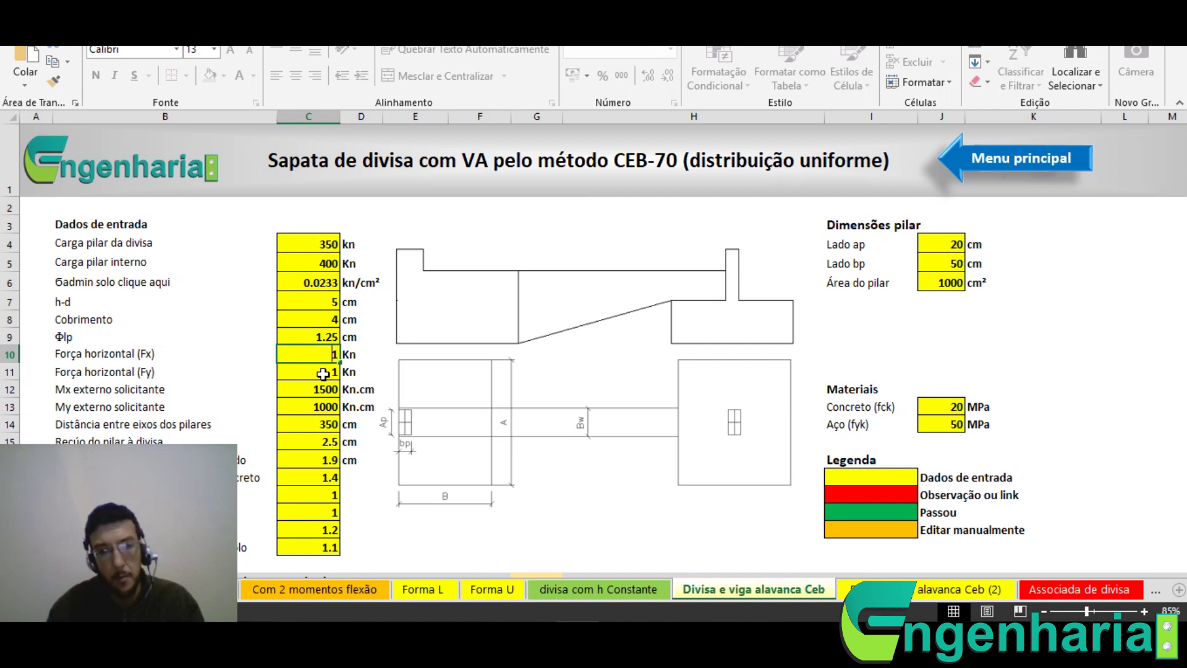
pyautogui.write('0')
pyautogui.click(324, 374)
pyautogui.write('0')
pyautogui.click(465, 448)
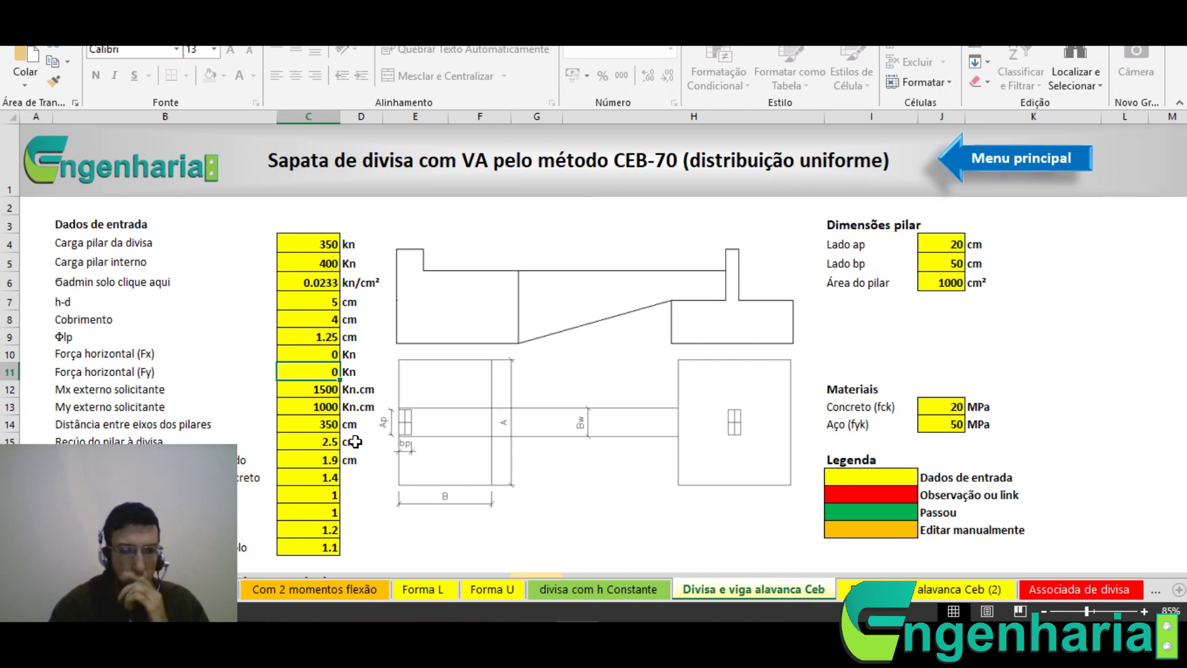
pyautogui.click(314, 459)
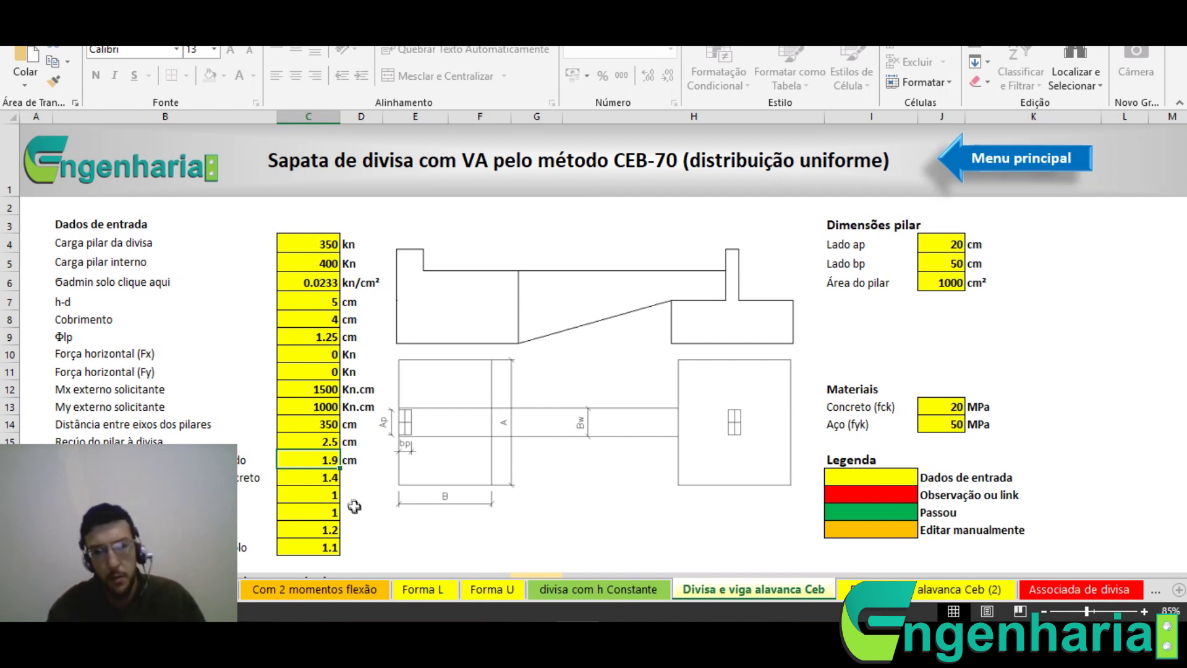
# Set "Coeficiente majorador de R1'" in the input data to 1.1
pyautogui.click(318, 496)
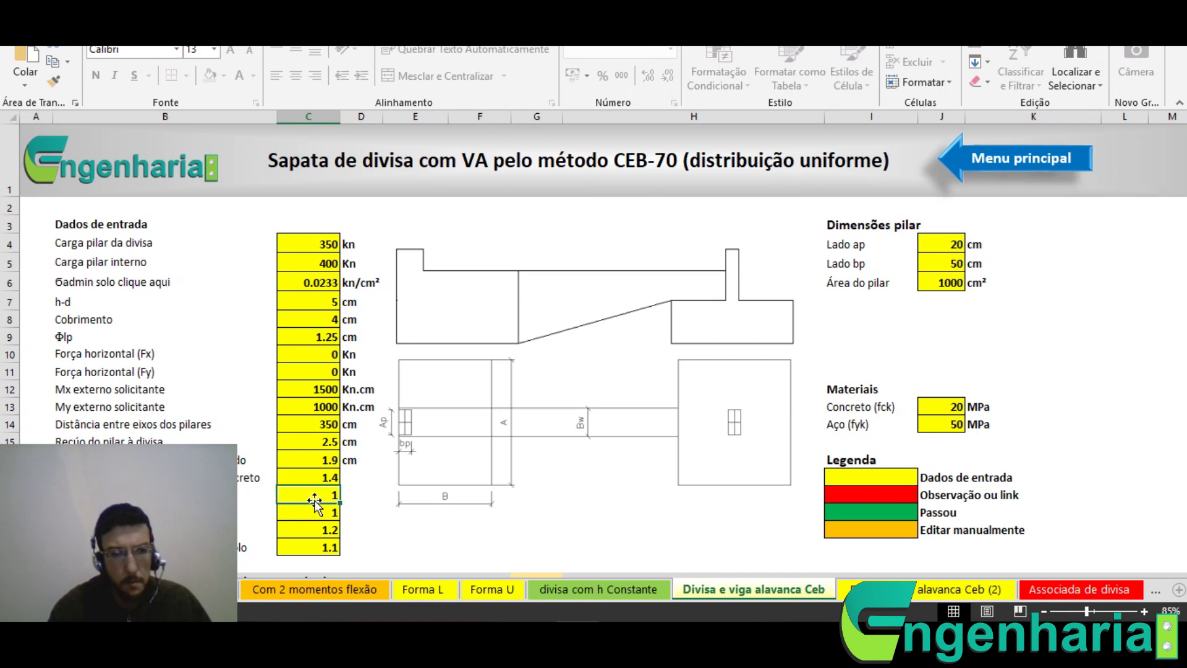
pyautogui.click(318, 514)
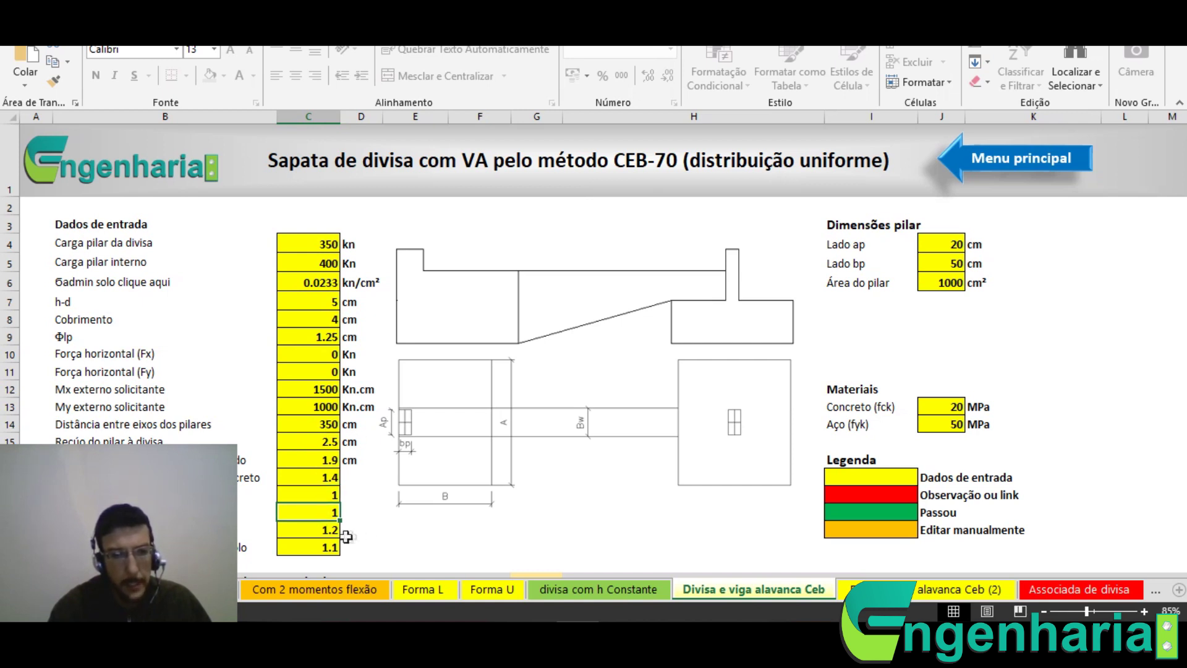
pyautogui.click(327, 534)
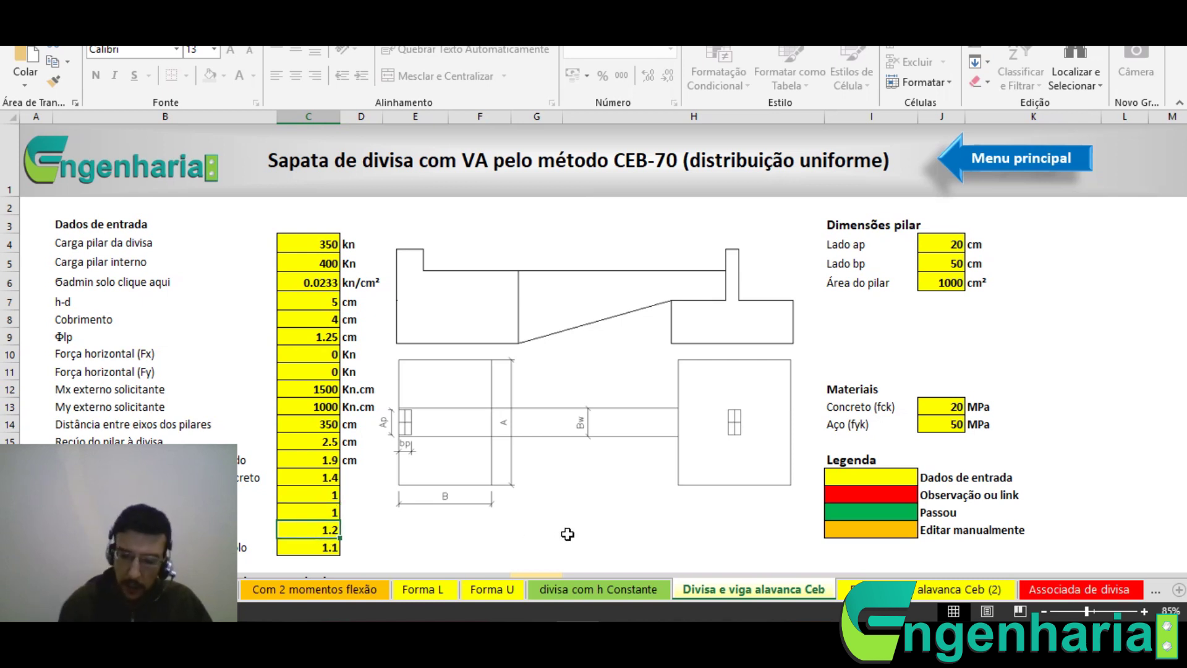
pyautogui.write('1.')
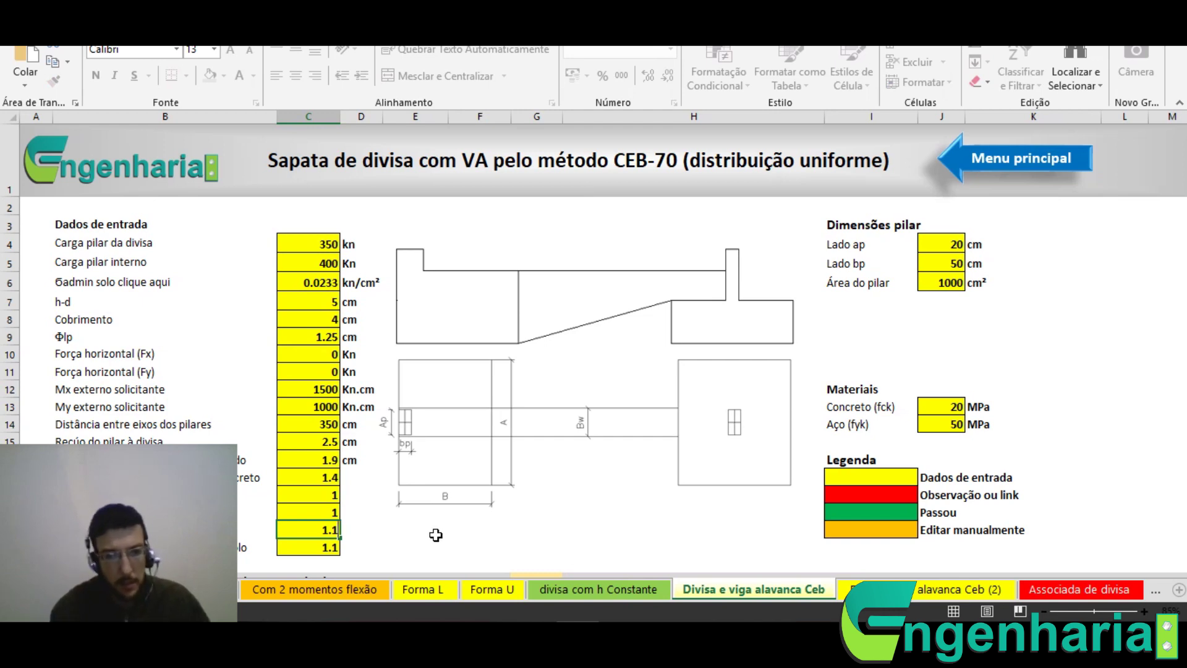
# Set the adopted footing width "Lado B adotado" to 100 cm in section 1.3
pyautogui.scroll(-2, 436, 535)
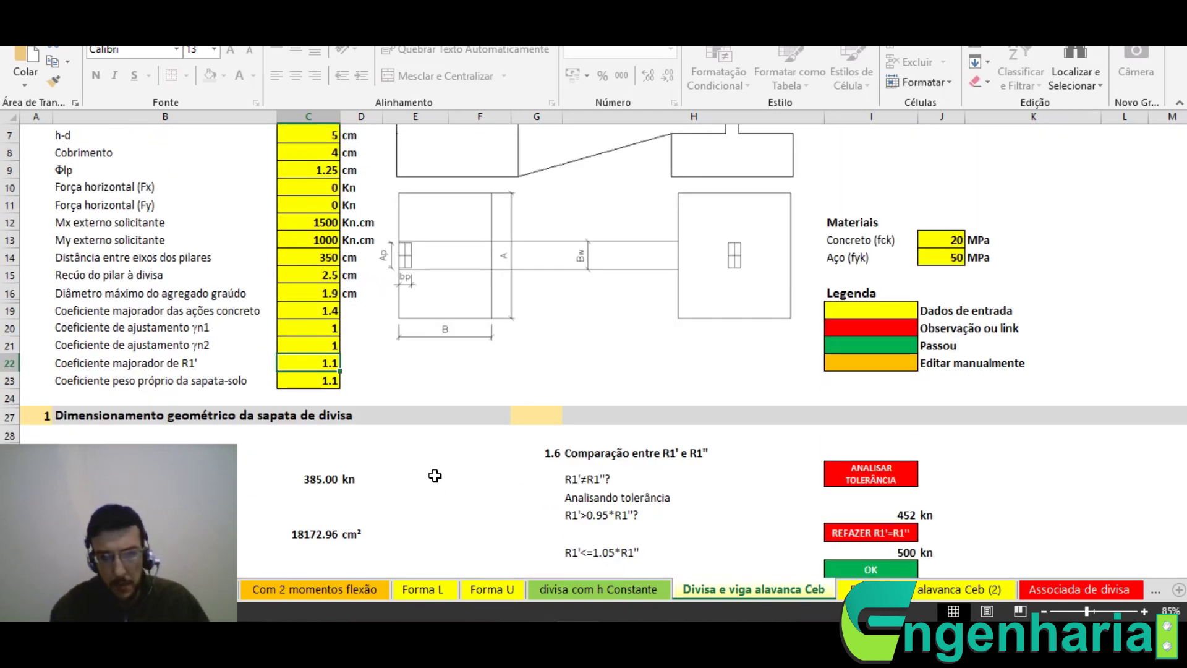
pyautogui.scroll(2, 387, 510)
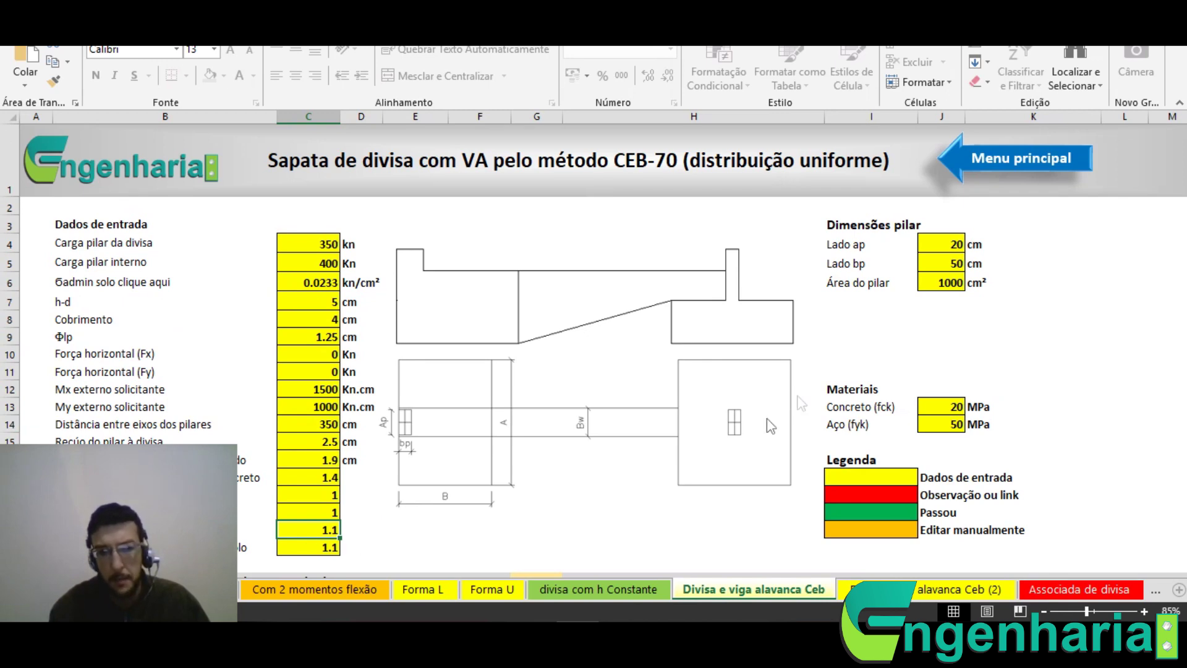
pyautogui.scroll(-4, 392, 409)
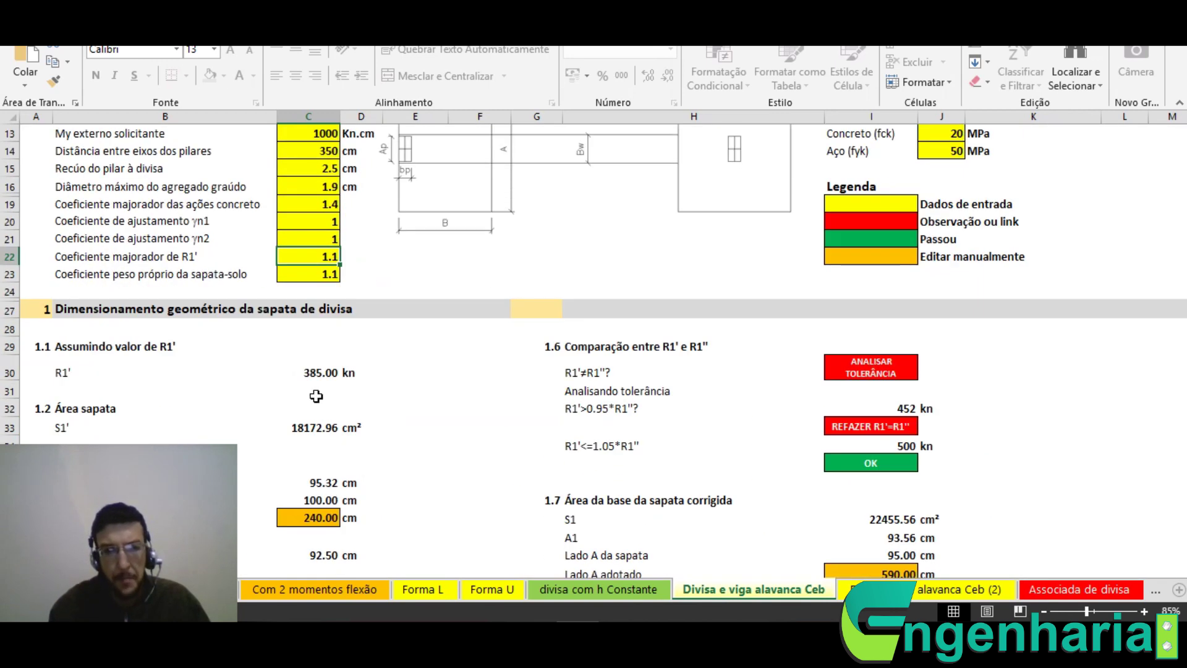
pyautogui.scroll(-1, 266, 391)
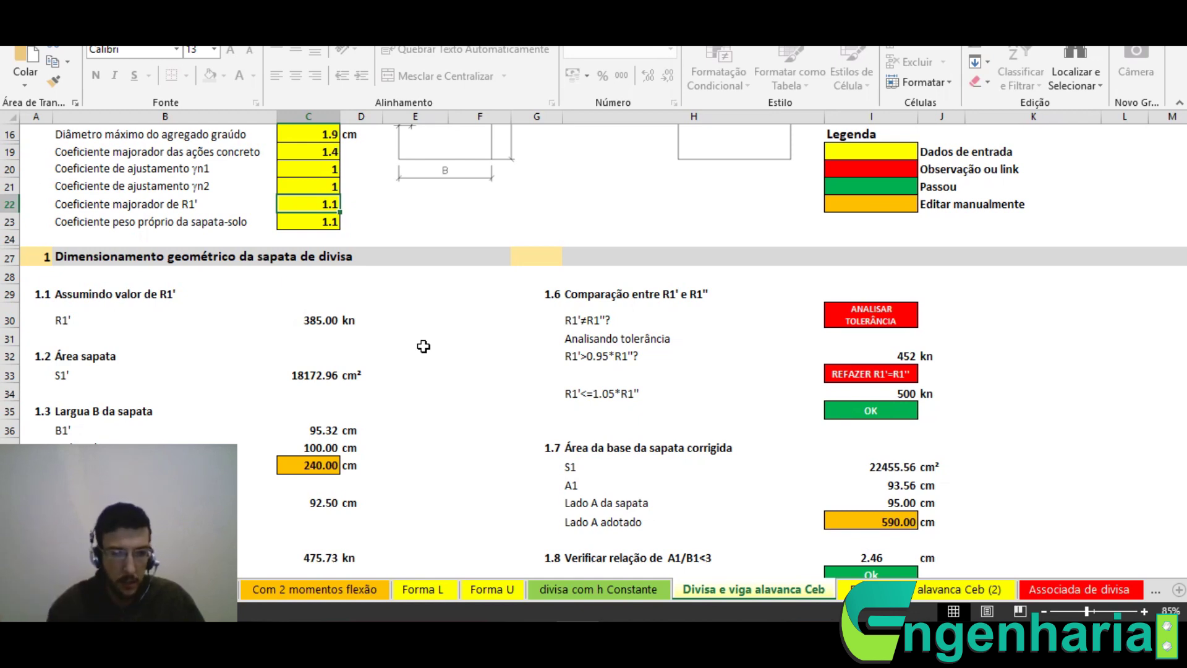
pyautogui.scroll(-1, 414, 391)
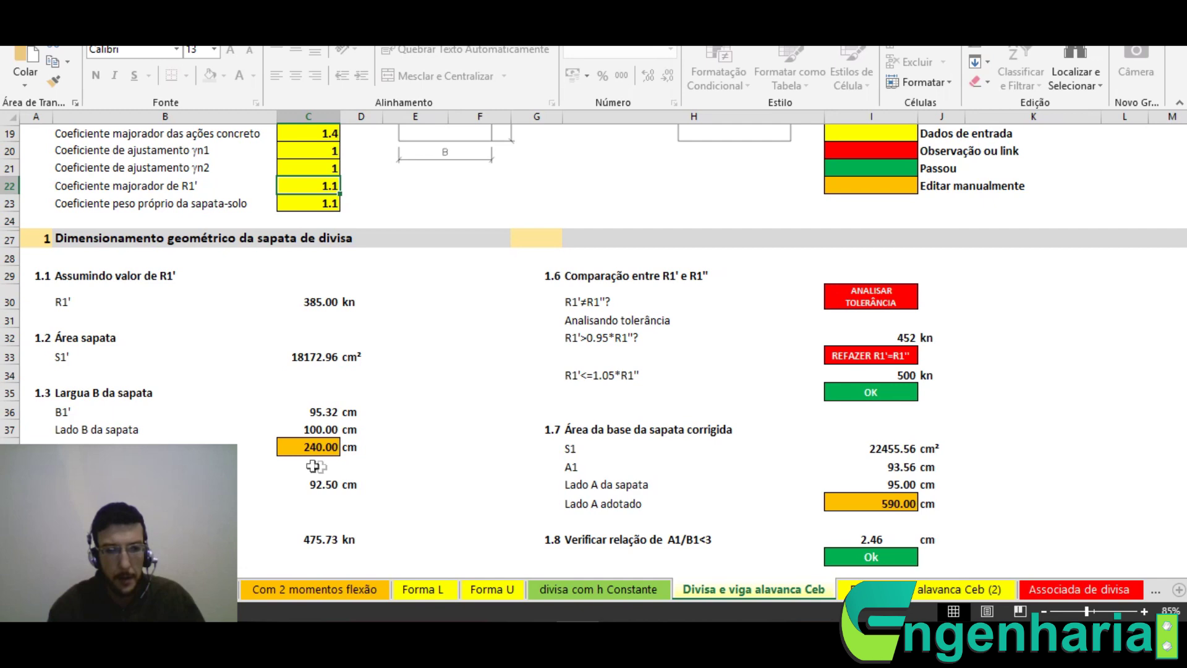
pyautogui.click(309, 447)
pyautogui.write('100')
pyautogui.press('Return')
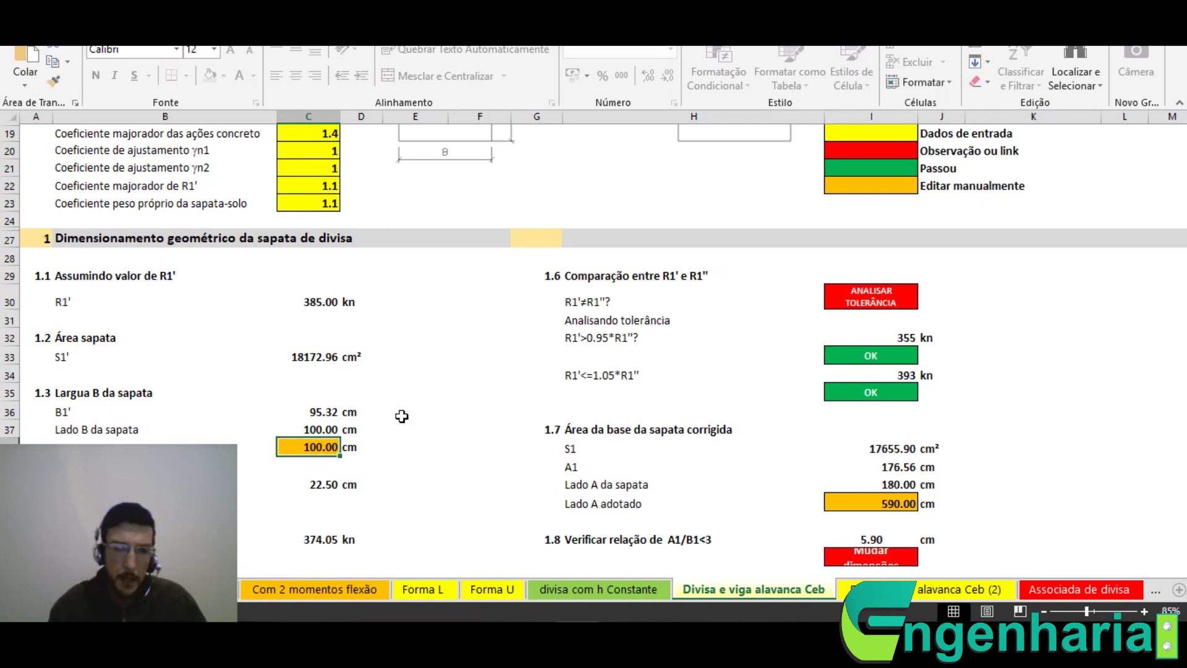
# Try a "Coeficiente majorador de R1'" of 1.2 and check its effect on the comparison between R1' and R1''
pyautogui.scroll(-1, 402, 416)
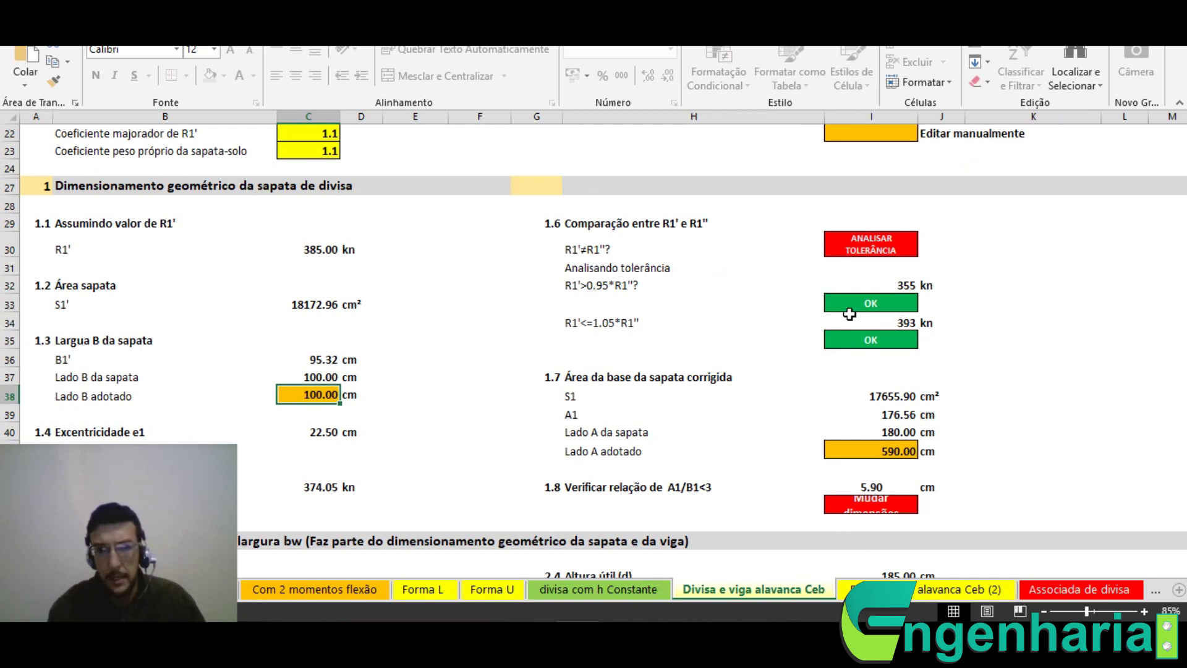
pyautogui.scroll(3, 816, 381)
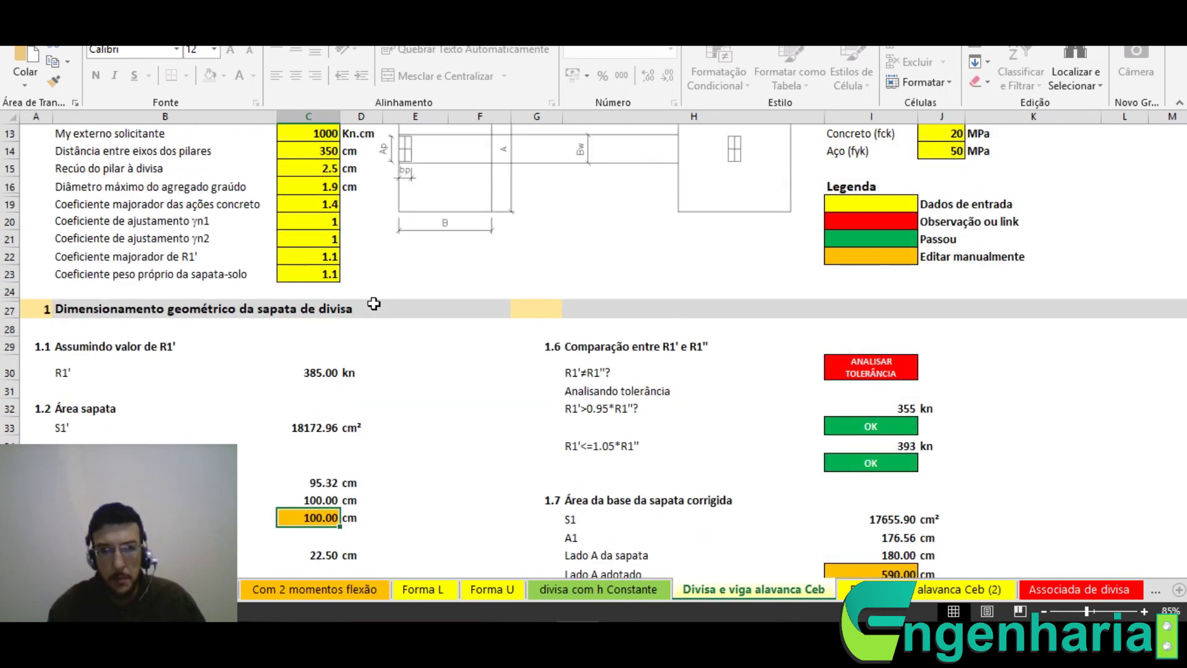
pyautogui.click(312, 255)
pyautogui.write('1.2')
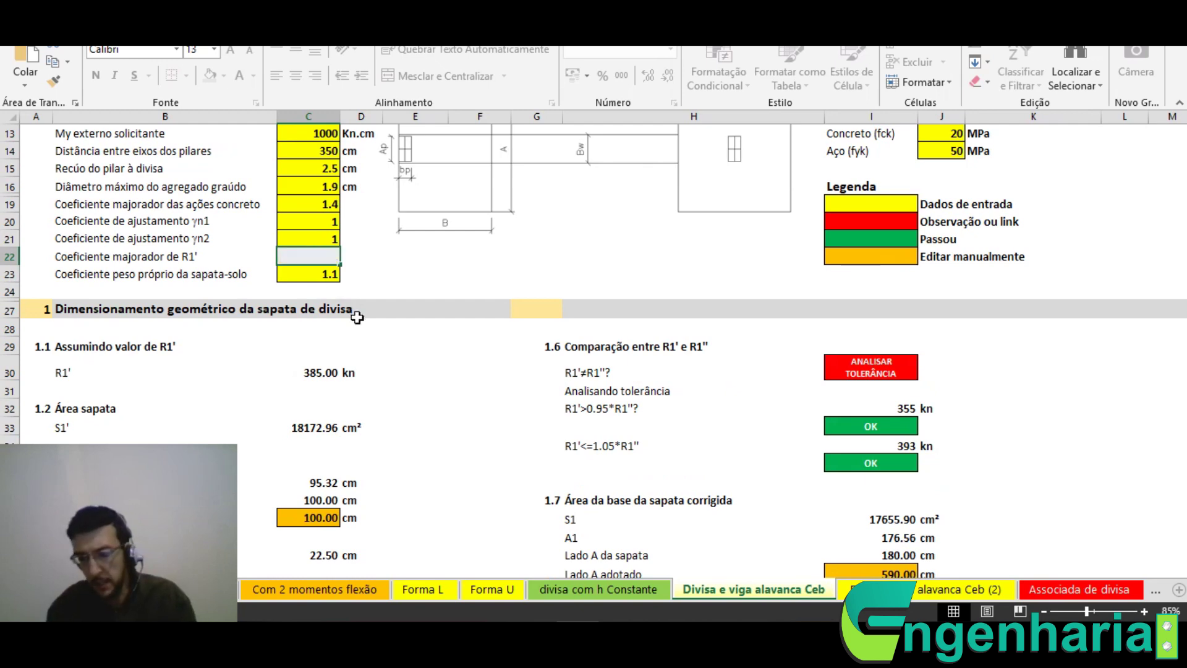
pyautogui.press('Return')
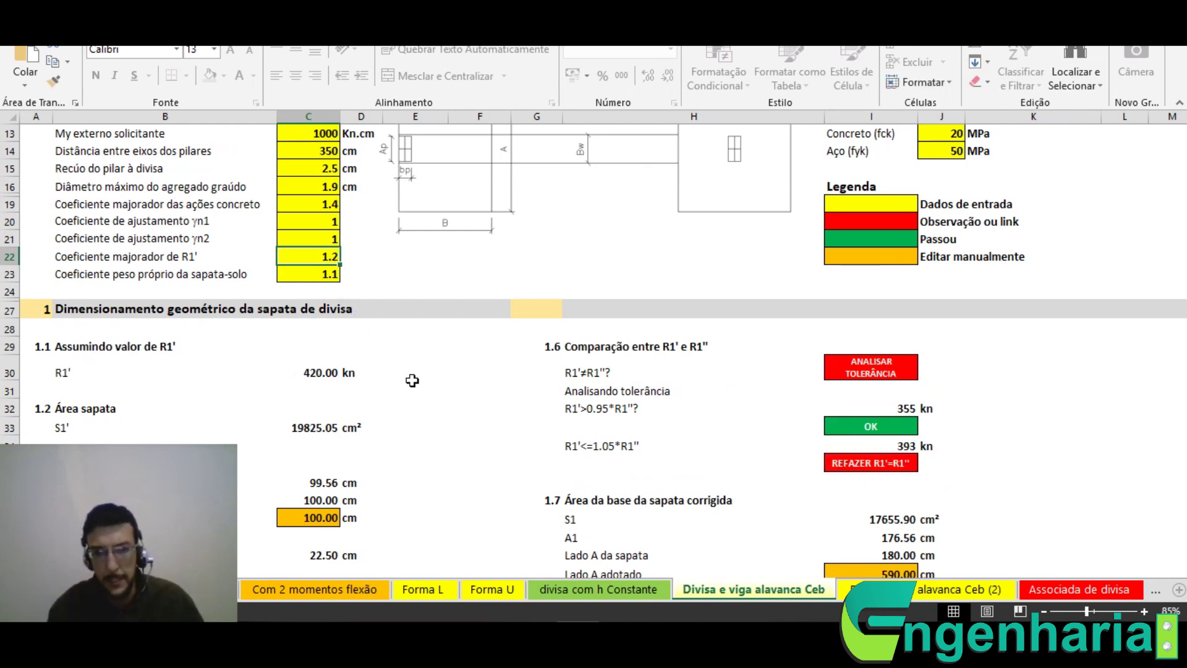
pyautogui.scroll(-1, 411, 379)
pyautogui.click(320, 466)
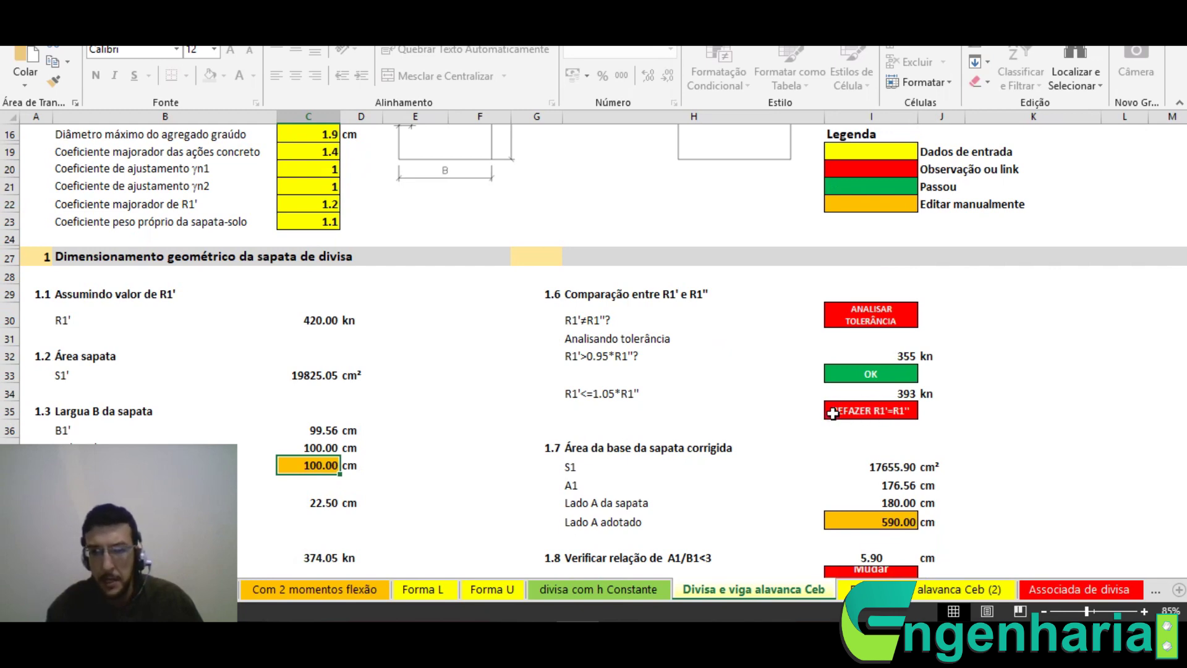
pyautogui.scroll(-1, 833, 414)
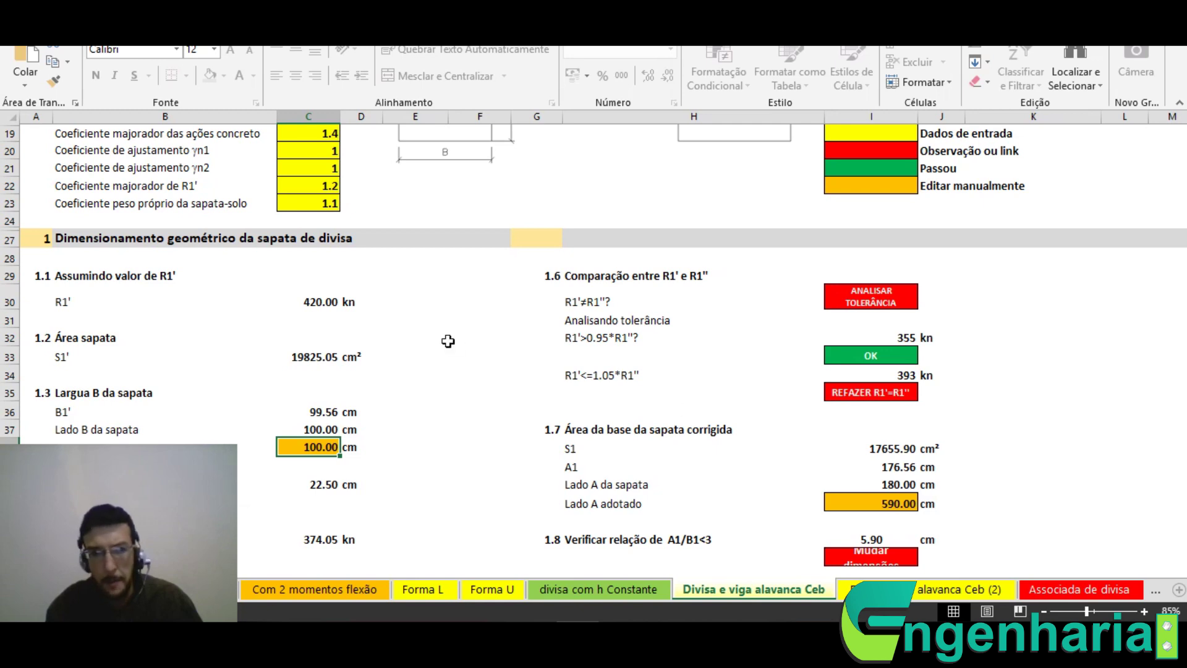
# Restore "Coeficiente majorador de R1'" to 1.1
pyautogui.click(313, 186)
pyautogui.doubleClick(313, 185)
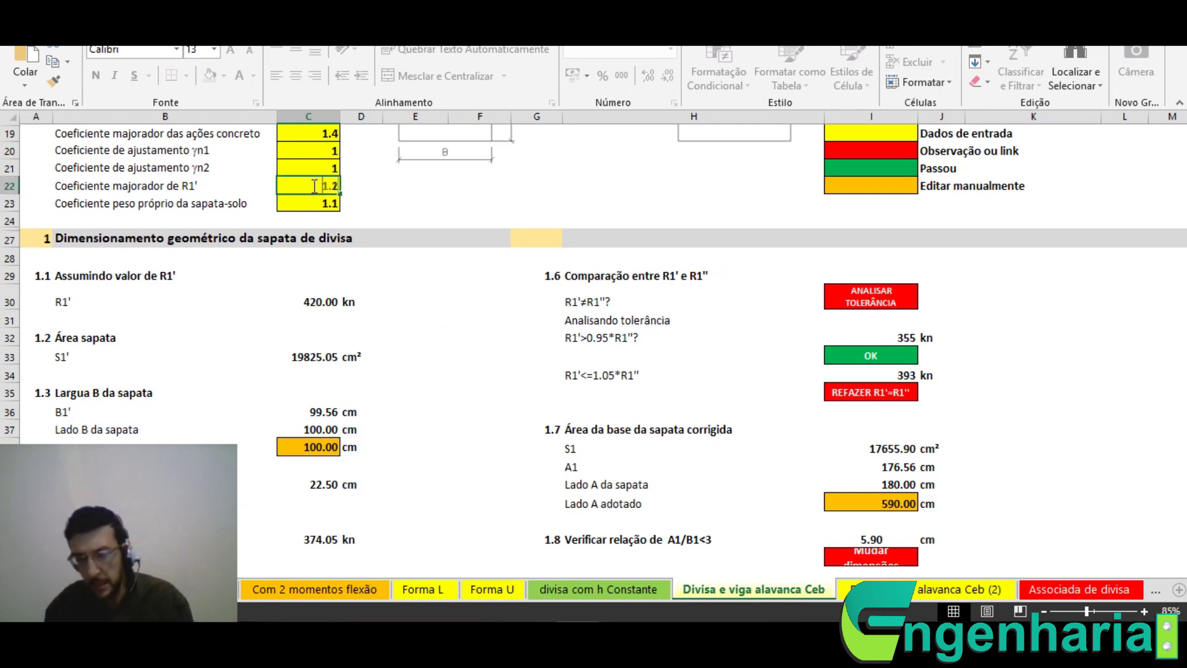
pyautogui.press('Delete')
pyautogui.press('Delete')
pyautogui.press('Delete')
pyautogui.write('1.1')
pyautogui.click(456, 332)
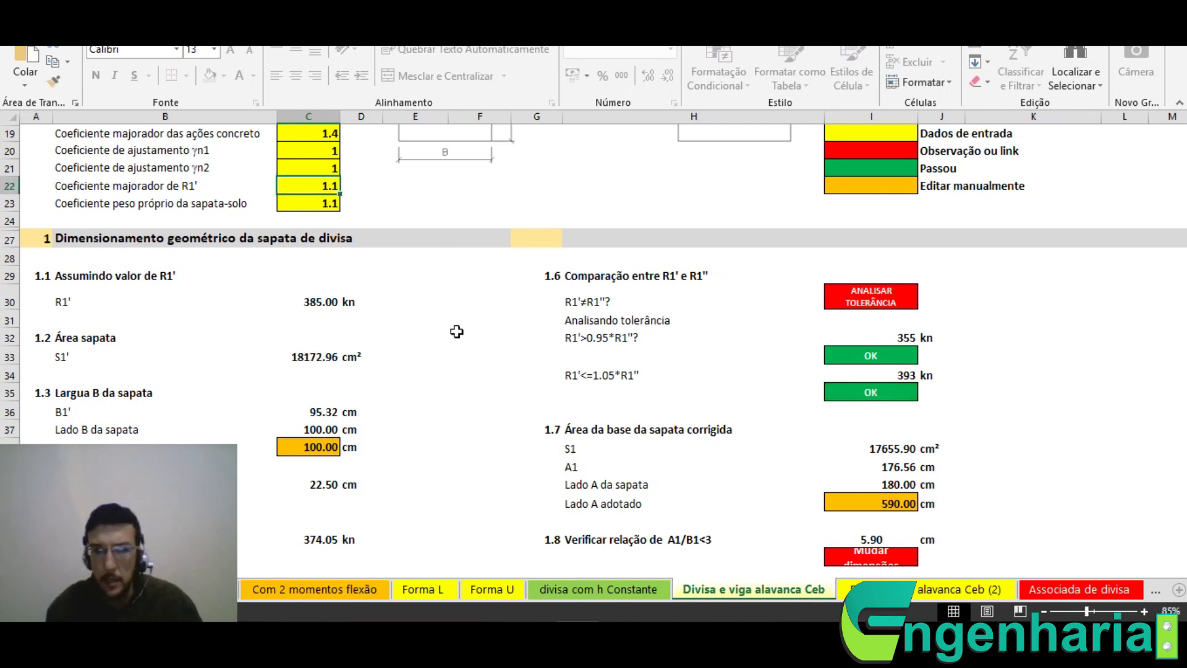
# Review the R1' and R1'' tolerance checks and set "Lado A adotado" to 180 cm in section 1.7
pyautogui.scroll(-1, 457, 332)
pyautogui.scroll(1, 456, 332)
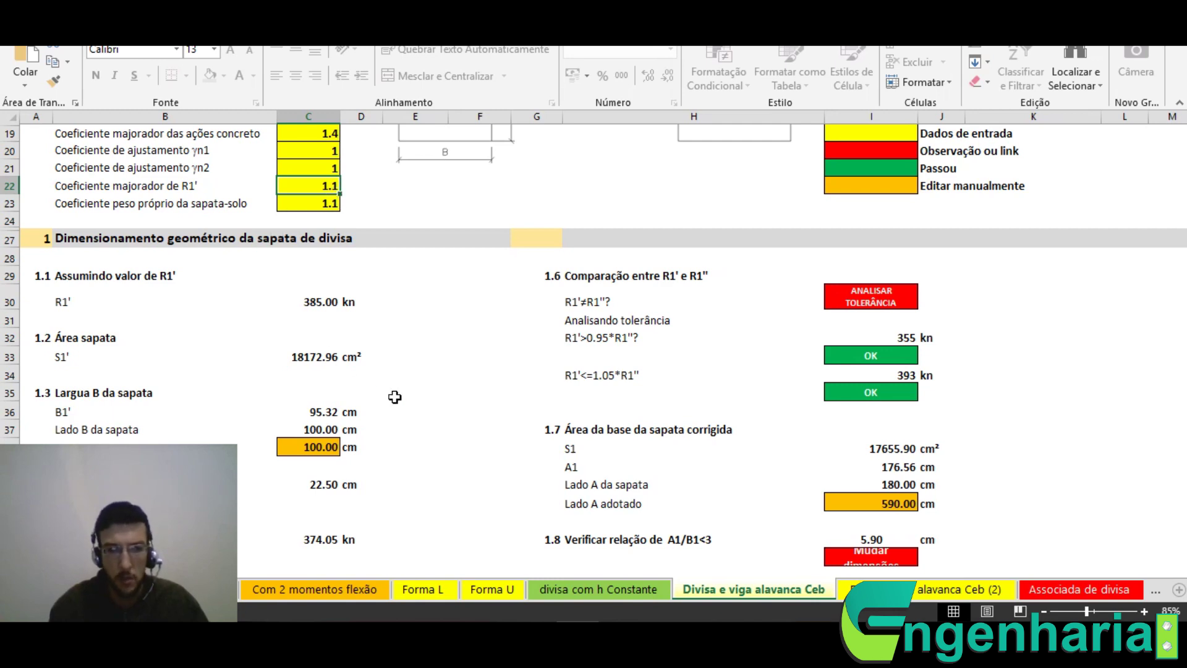
pyautogui.scroll(-1, 392, 394)
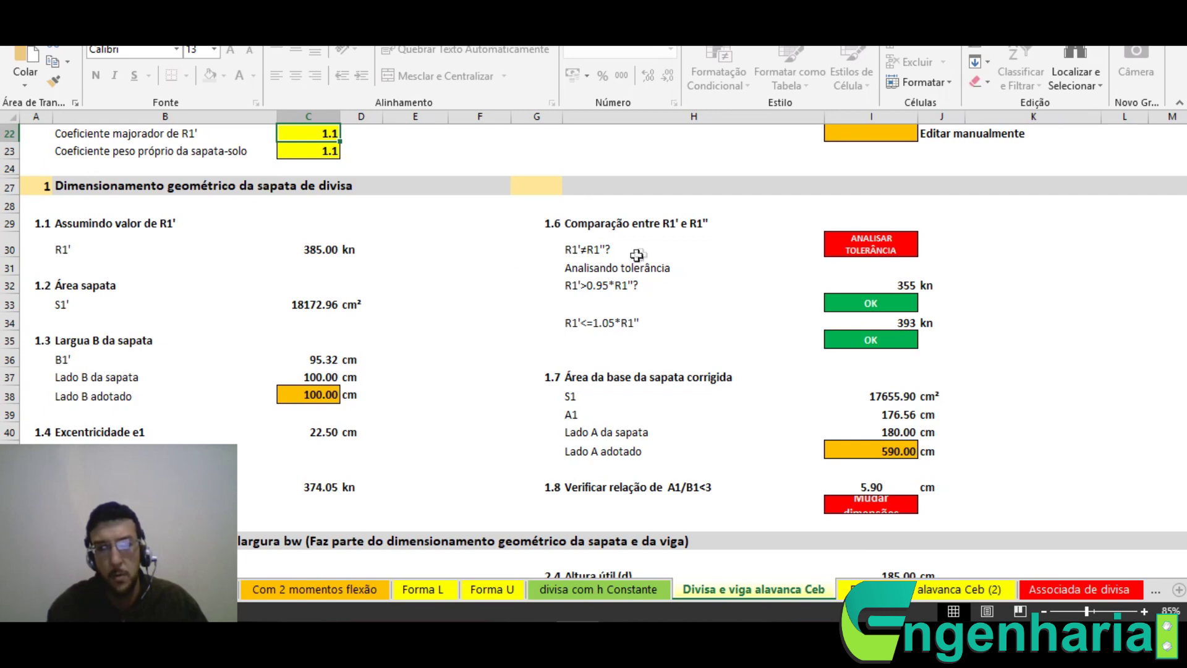
pyautogui.scroll(-1, 659, 286)
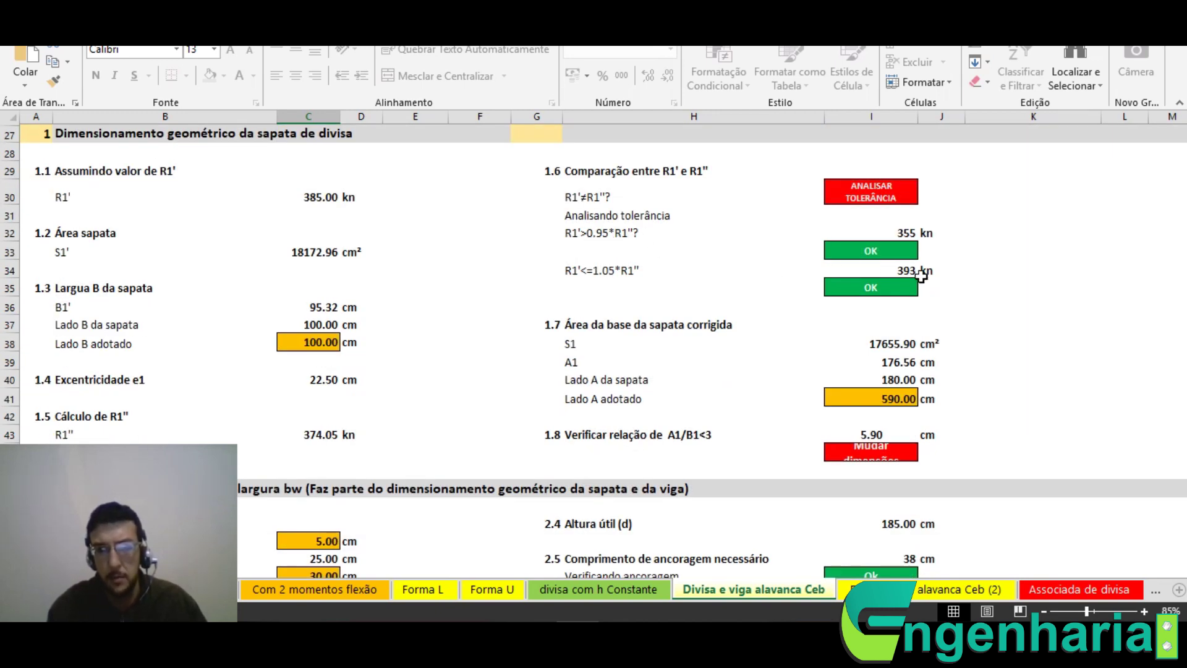
pyautogui.scroll(-1, 923, 276)
pyautogui.click(873, 345)
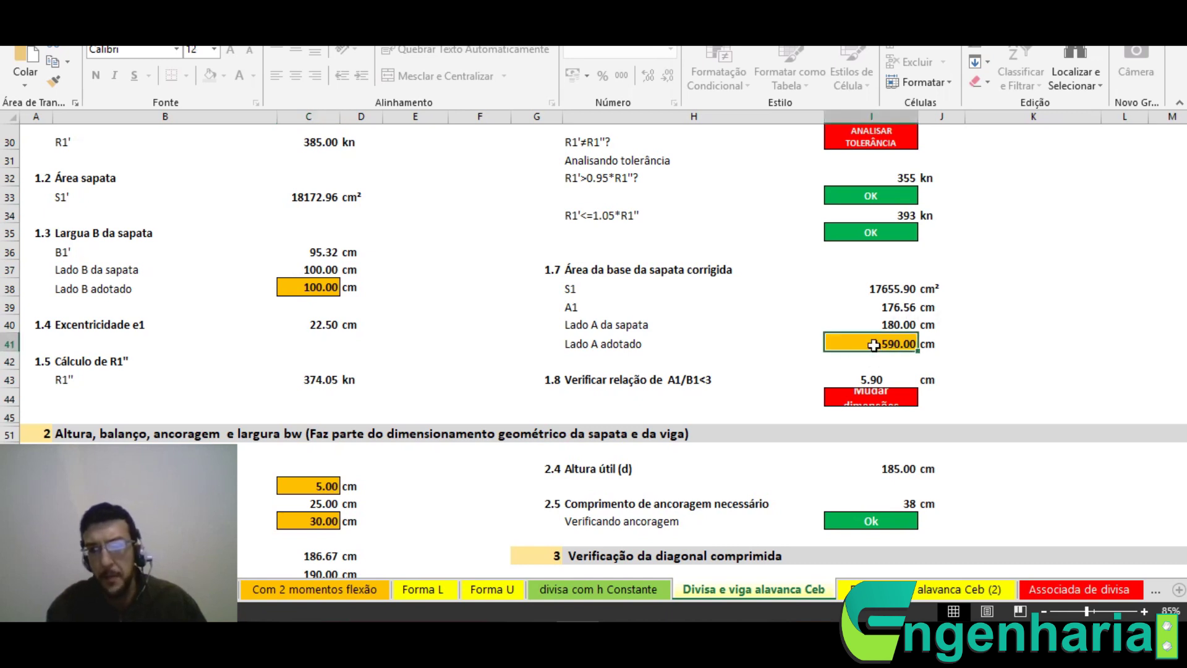
pyautogui.write('180')
pyautogui.hotkey('ctrl', 'Return')
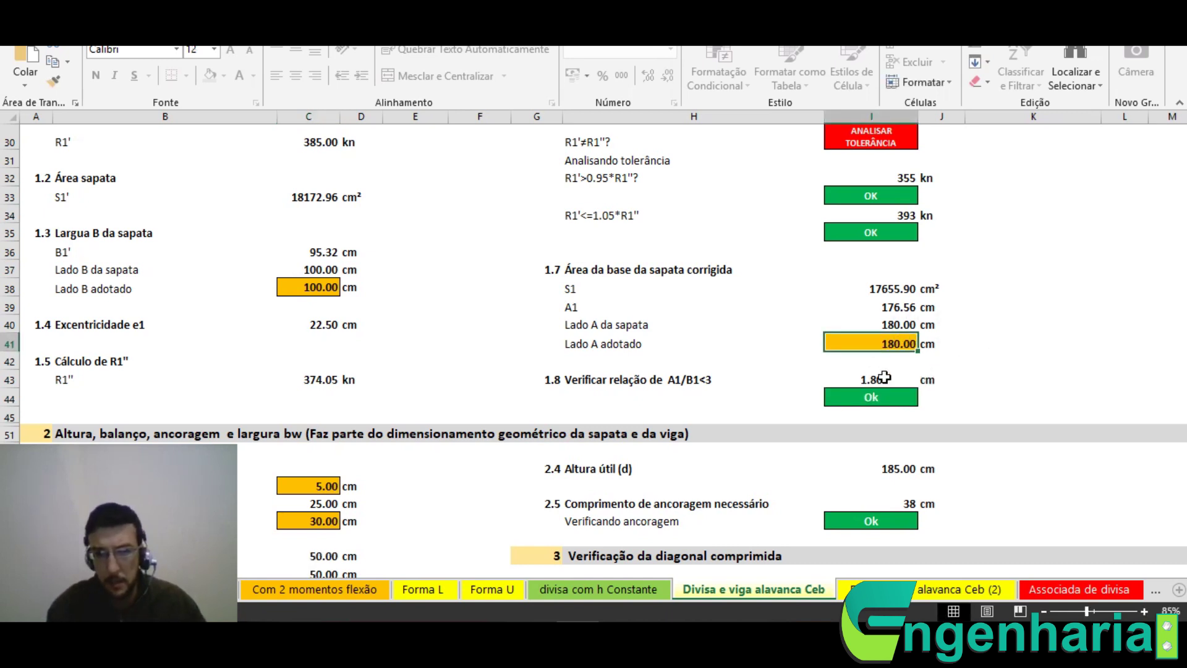
# Set the adopted lever beam width "Largura Bw adotada" to 25 cm in section 2.1
pyautogui.scroll(-3, 878, 384)
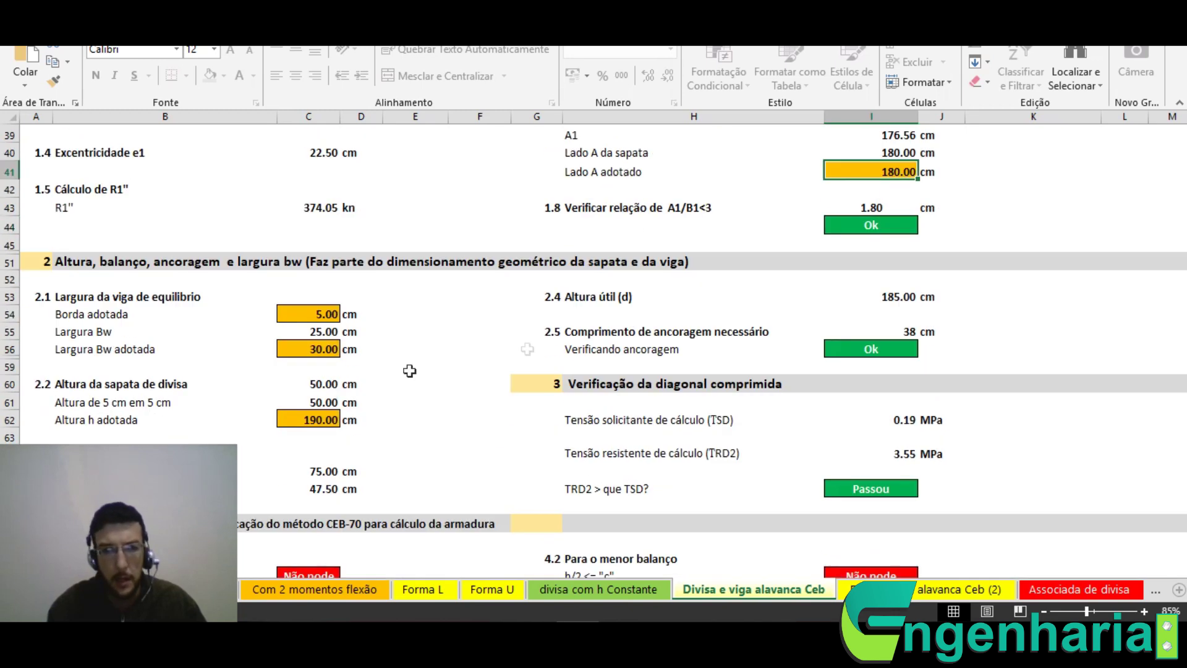
pyautogui.click(320, 350)
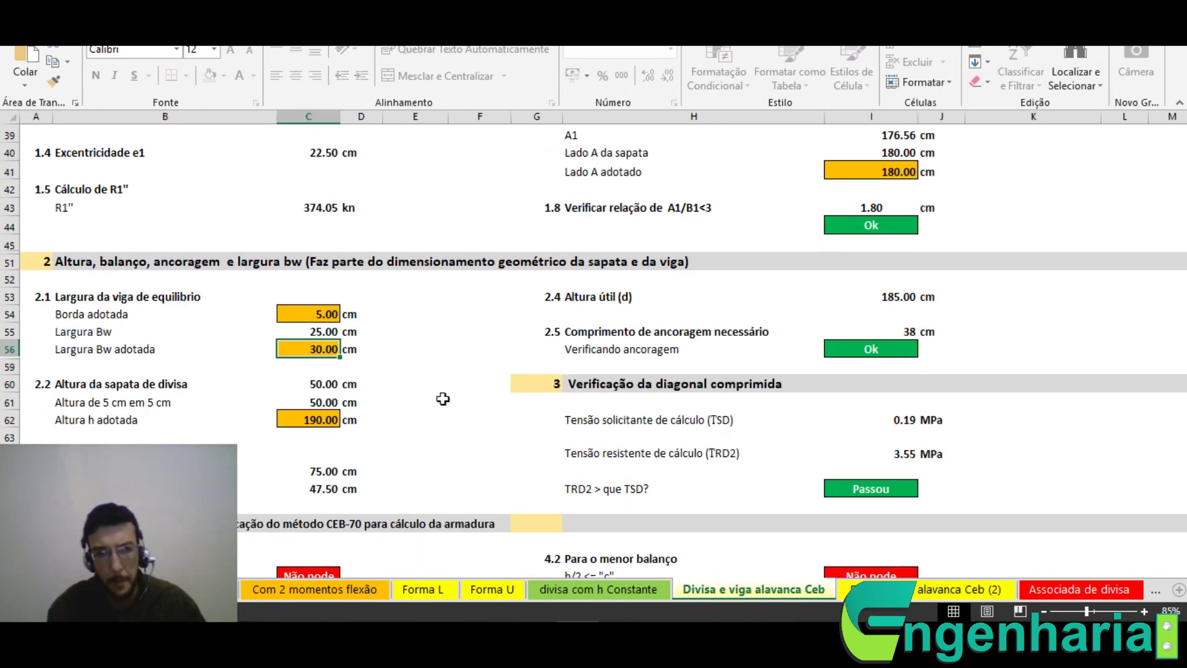
pyautogui.click(302, 315)
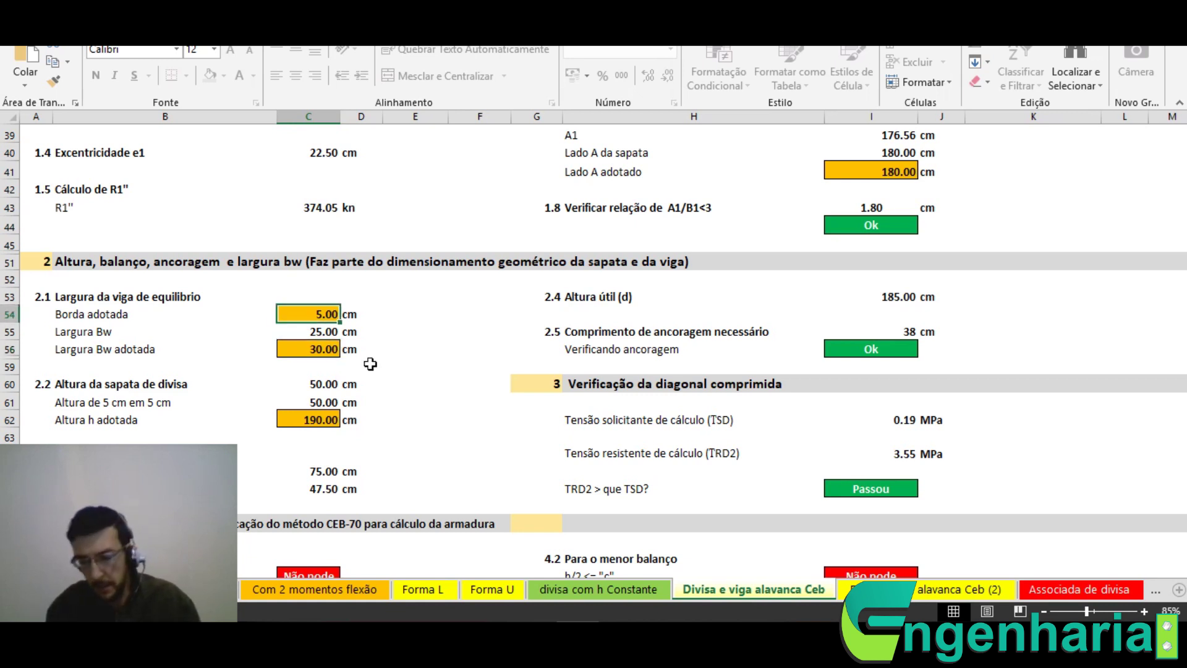
pyautogui.click(321, 350)
pyautogui.write('25')
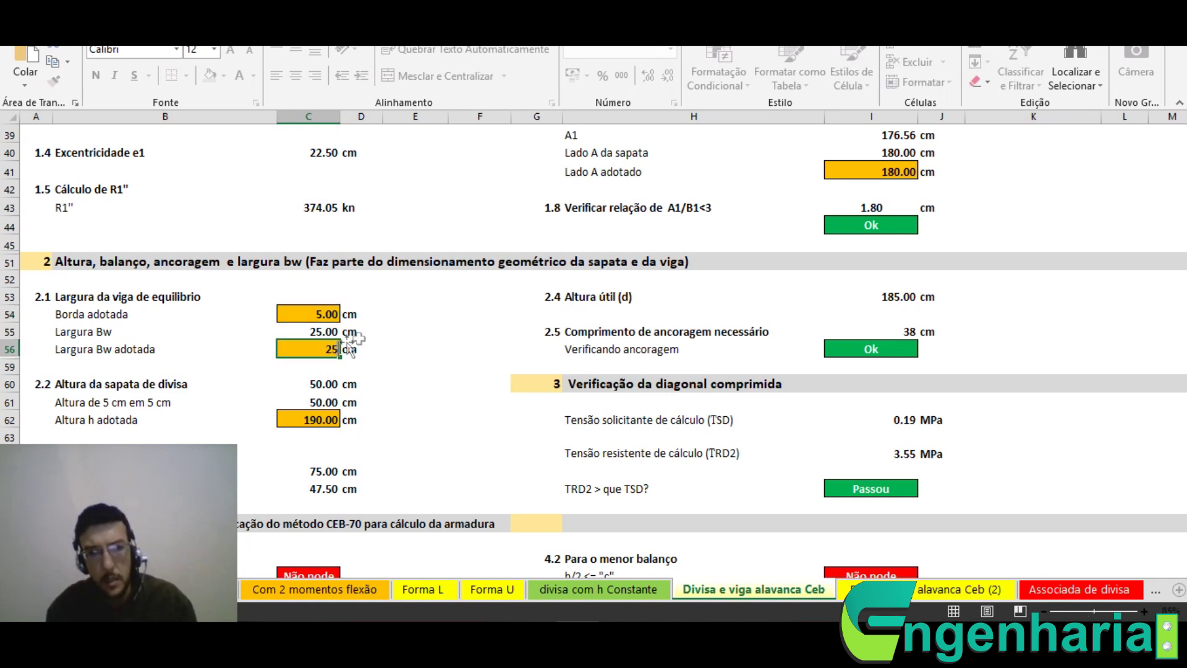
pyautogui.hotkey('ctrl', 'Return')
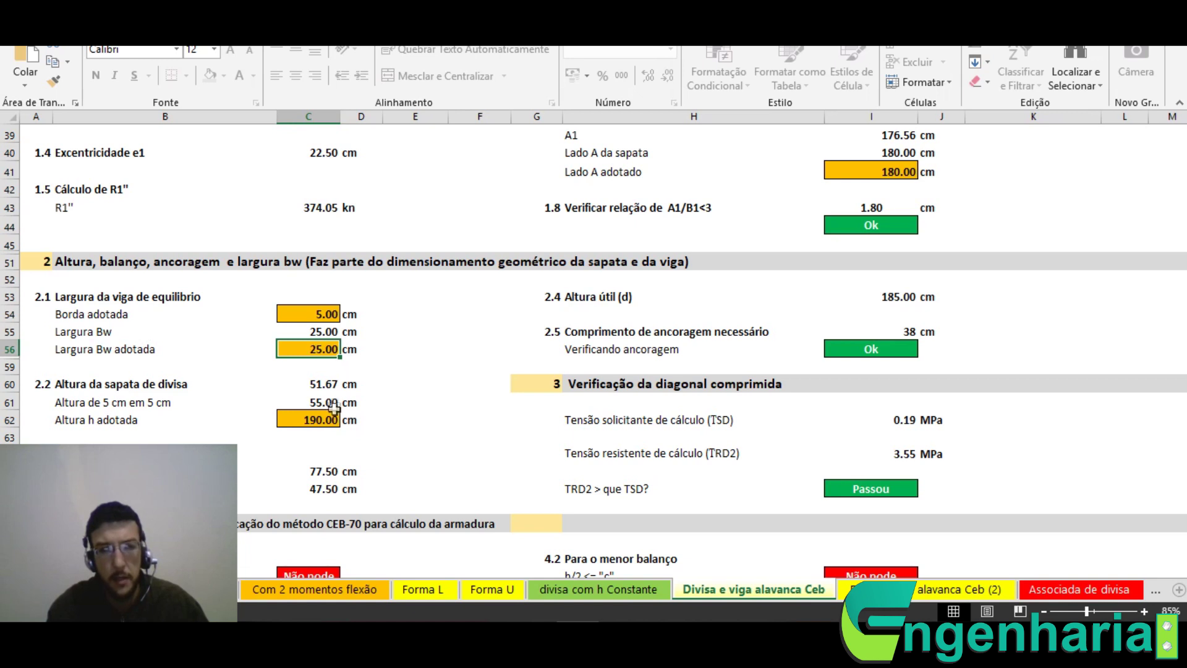
# Set the boundary footing height "Altura h adotada" to 55 cm in section 2.2
pyautogui.click(308, 415)
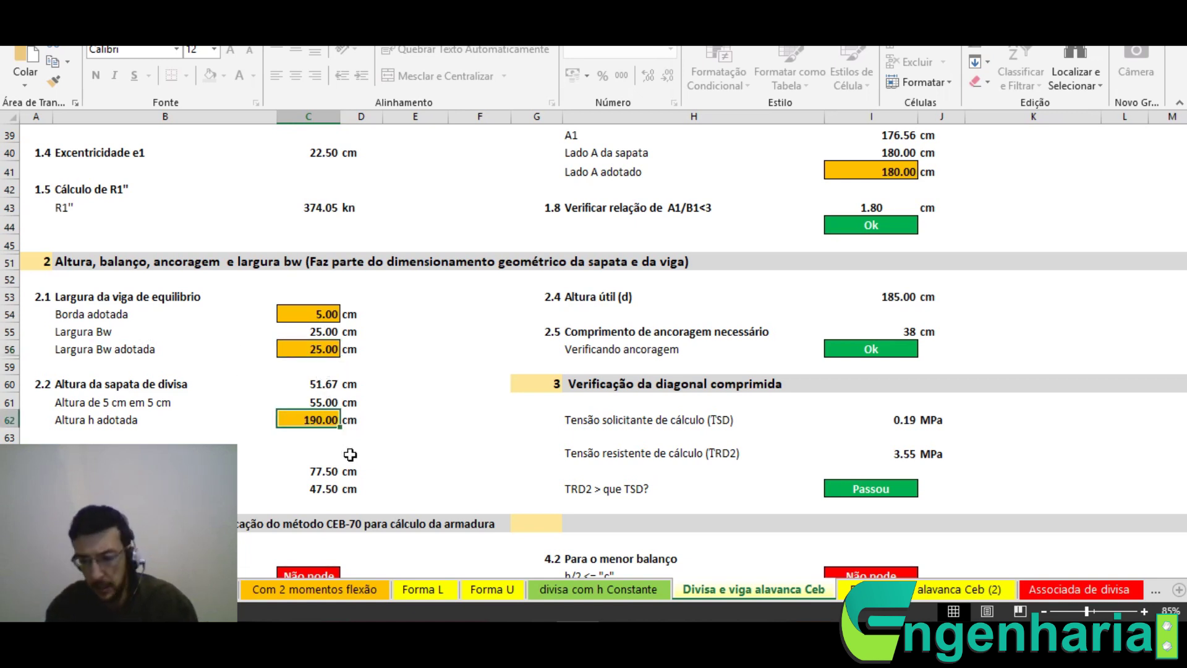
pyautogui.write('55')
pyautogui.press('Return')
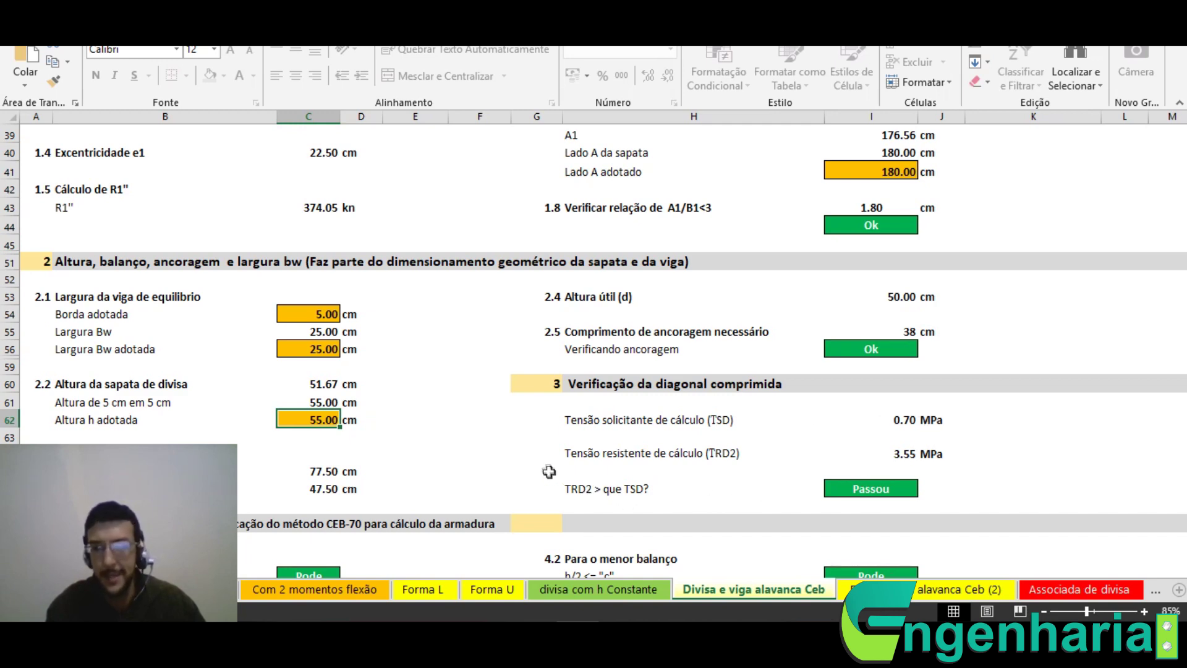
# Review the adopted footing sides and open the allowable soil stress sheet linked from the input data
pyautogui.scroll(7, 394, 404)
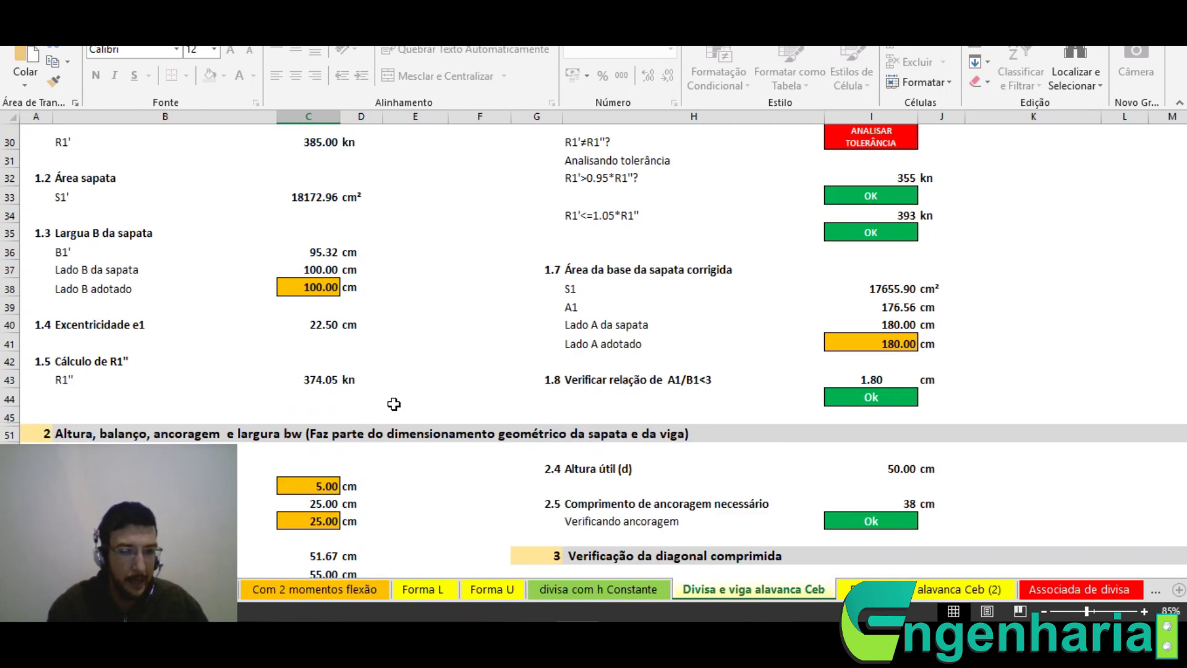
pyautogui.scroll(-4, 394, 404)
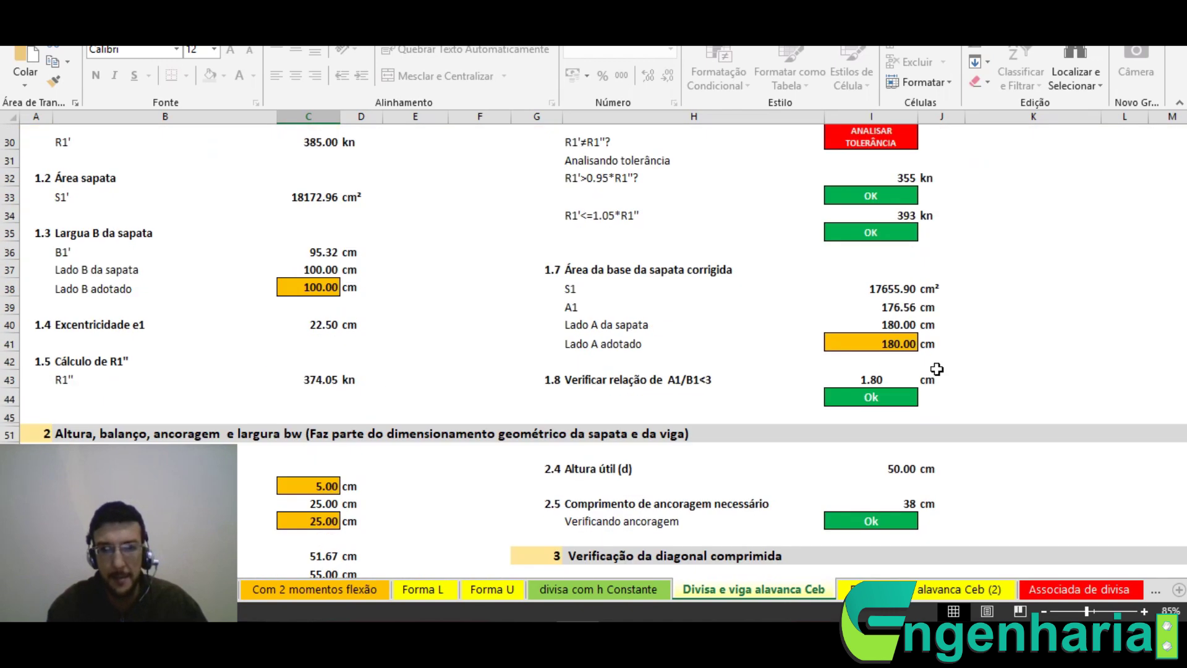
pyautogui.click(836, 348)
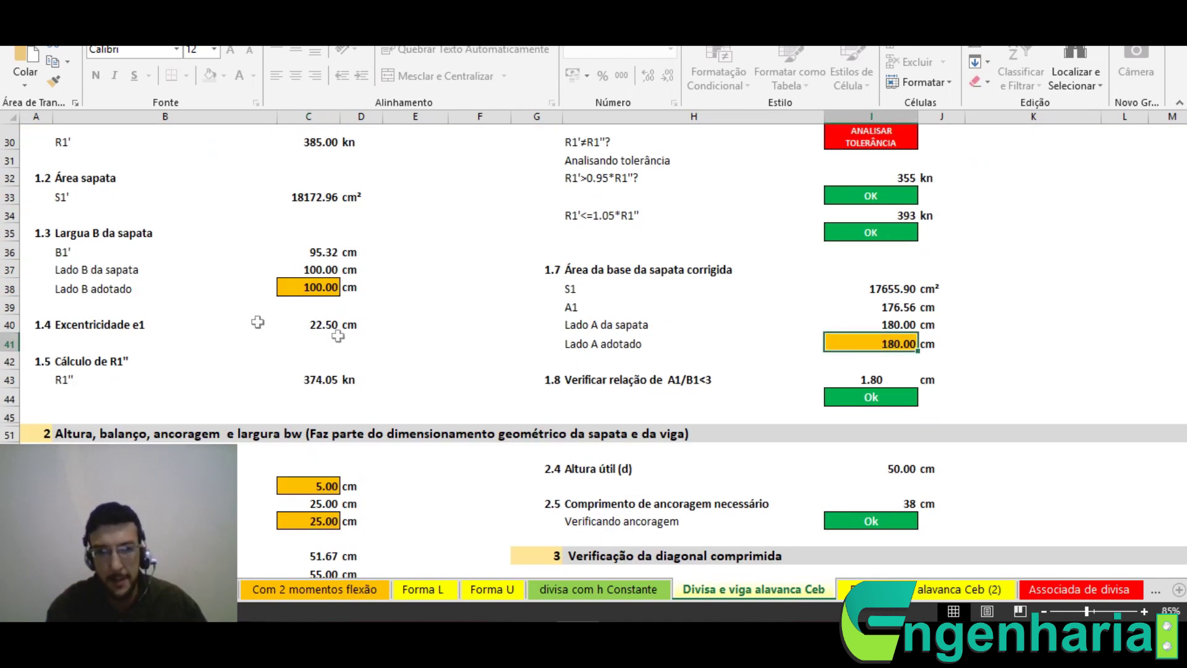
pyautogui.scroll(9, 236, 315)
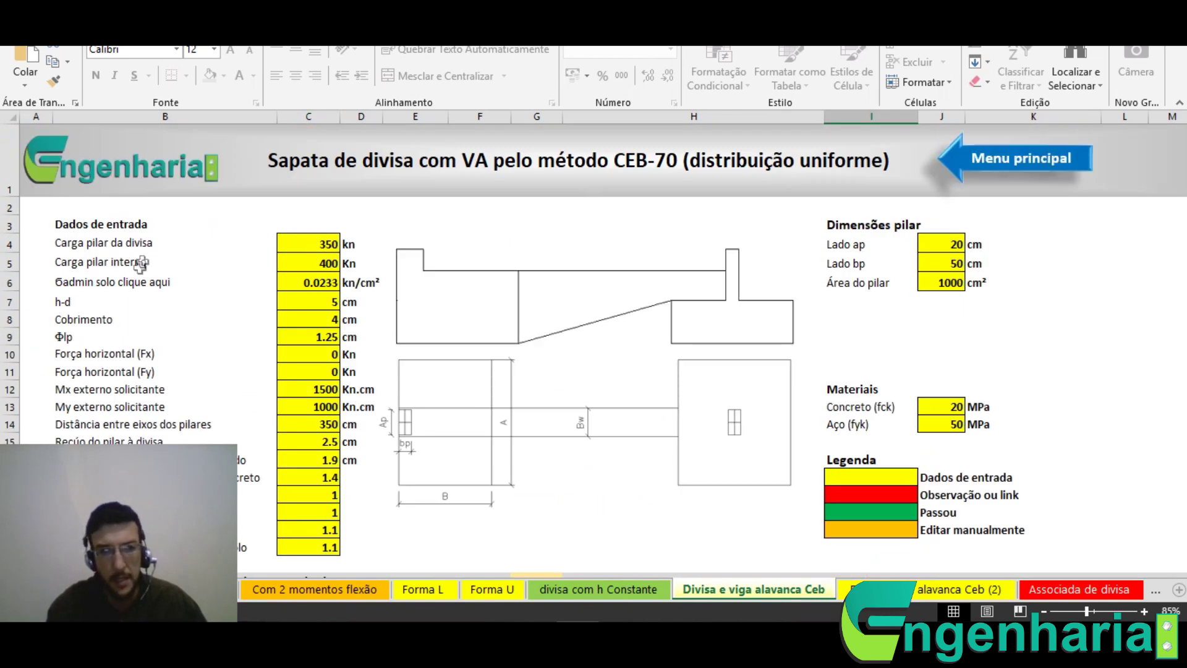
pyautogui.click(139, 285)
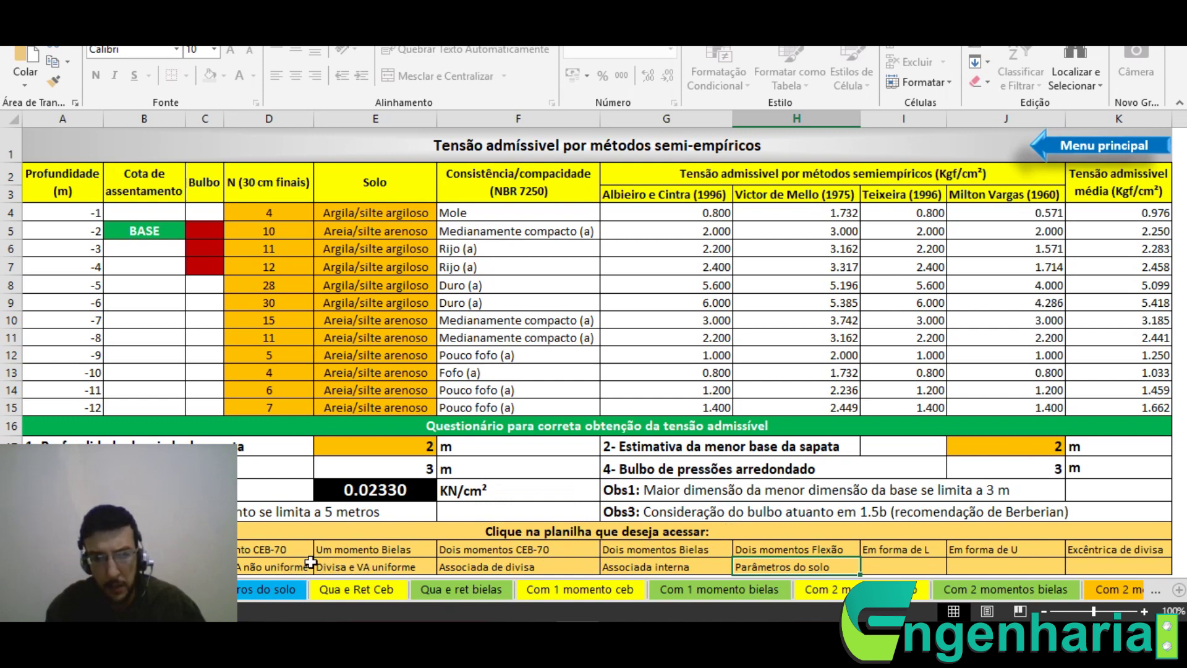
# Check the adopted sides on the boundary footing sheet and set "Estimativa da menor base da sapata" to 1 m in the soil stress sheet
pyautogui.click(355, 577)
pyautogui.scroll(-9, 417, 457)
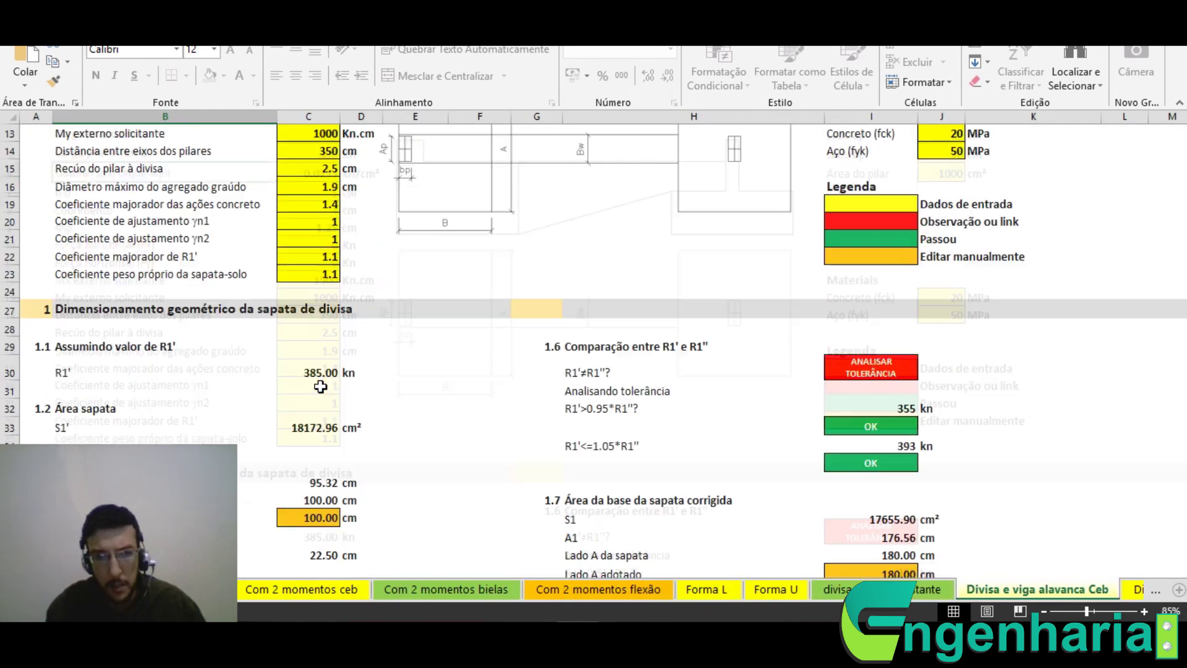
pyautogui.scroll(8, 301, 348)
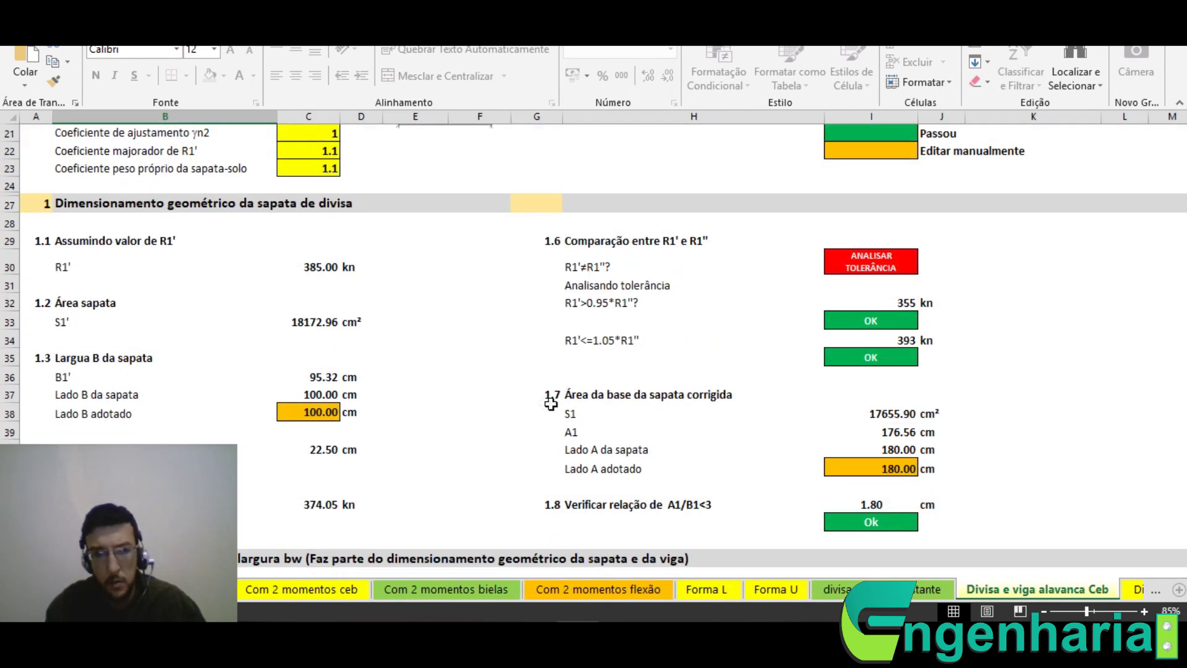
pyautogui.scroll(2, 438, 313)
pyautogui.click(139, 288)
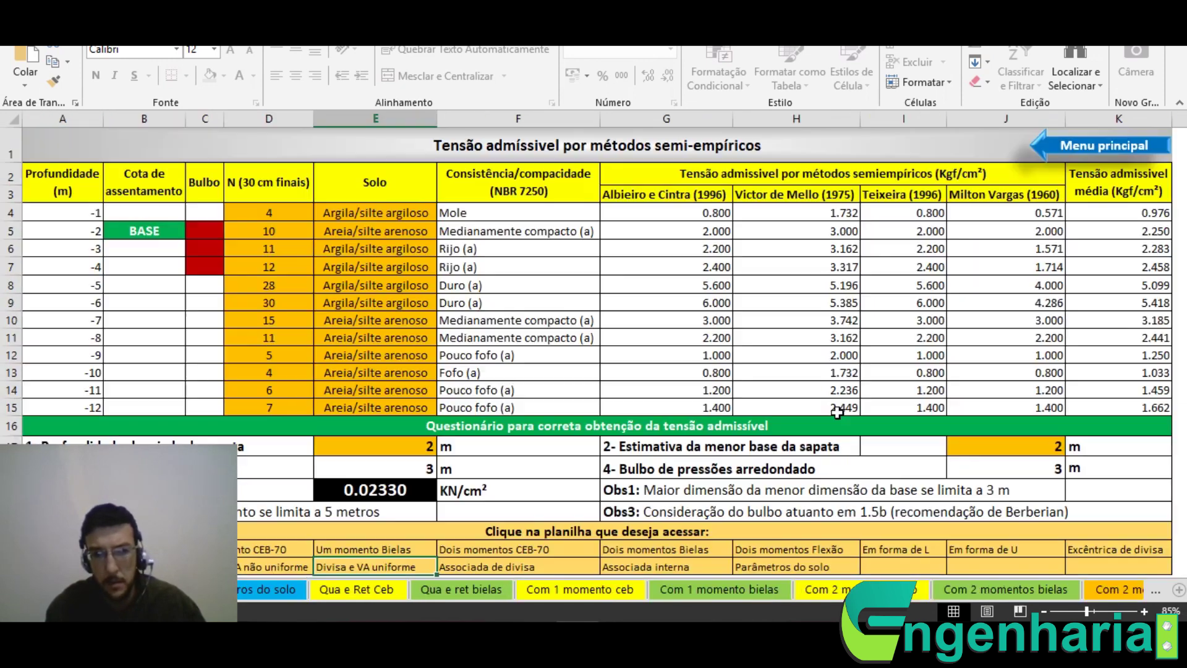
pyautogui.click(1028, 446)
pyautogui.write('1')
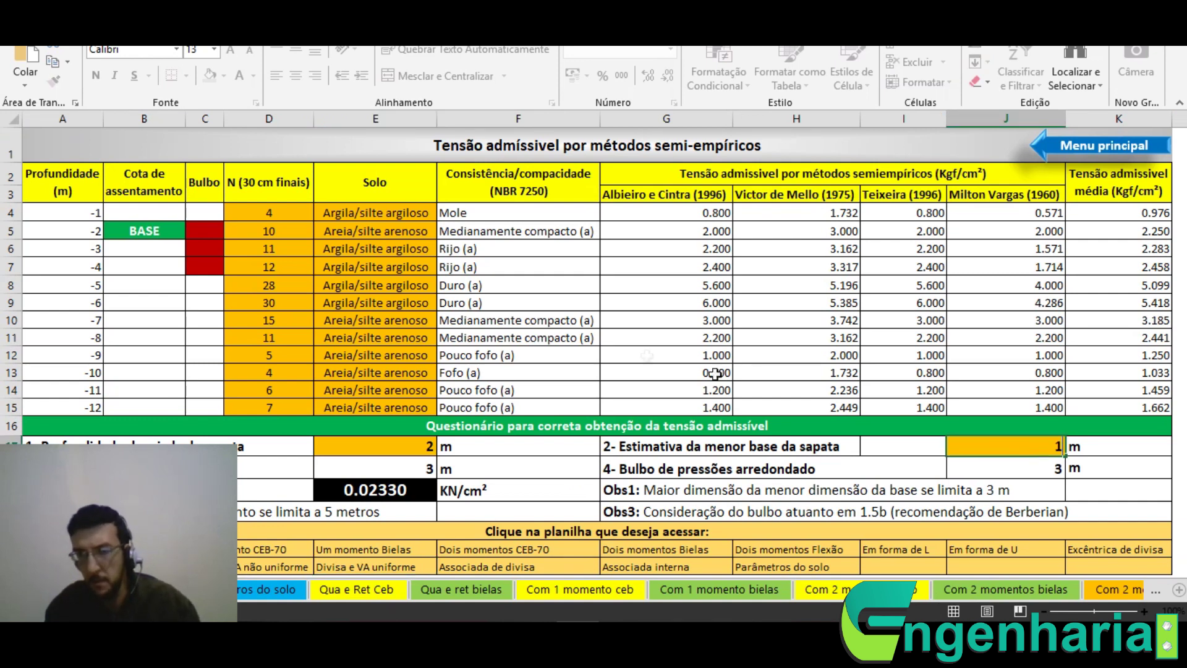
pyautogui.press('Return')
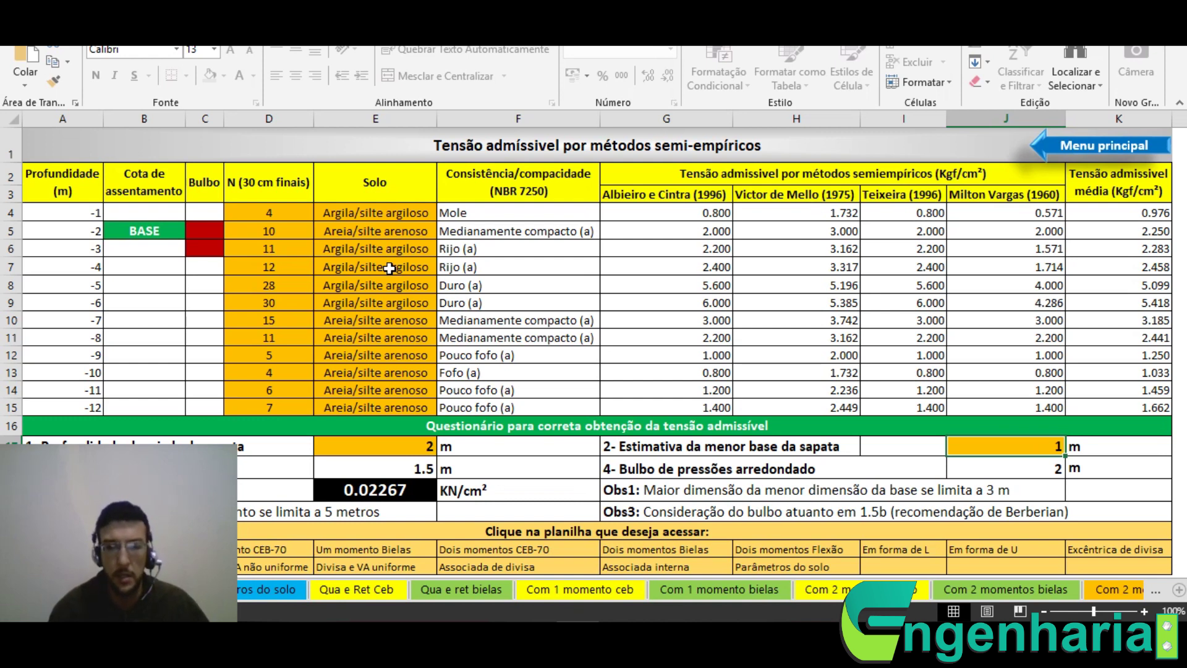
# Review the N values around the seating level and the footing seating depth in the soil stress sheet
pyautogui.click(249, 235)
pyautogui.click(270, 206)
pyautogui.click(265, 248)
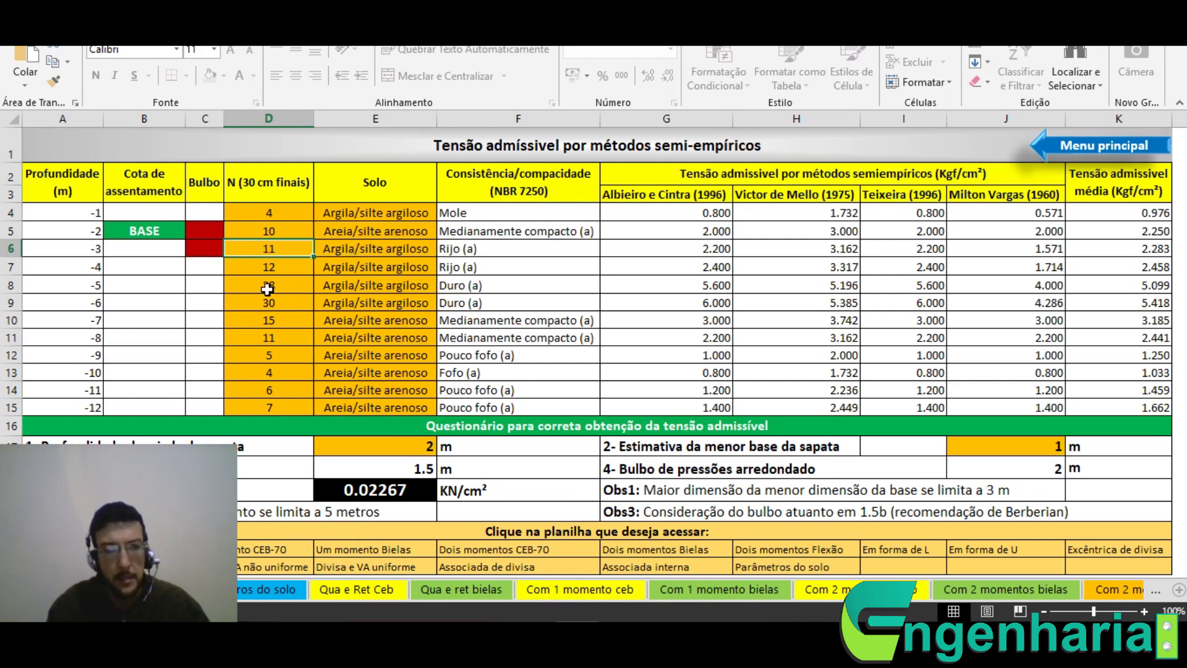
pyautogui.click(402, 445)
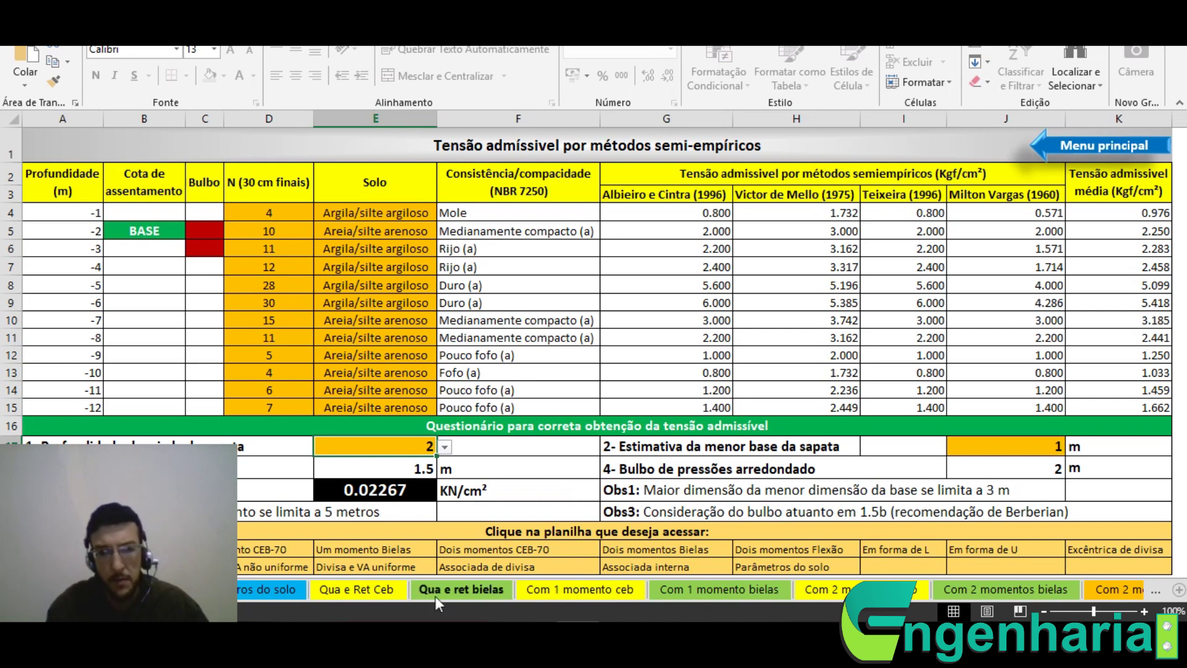
# Return to the boundary footing and lever beam sheet and set "Lado A adotado" to 185 cm in section 1.7
pyautogui.click(372, 570)
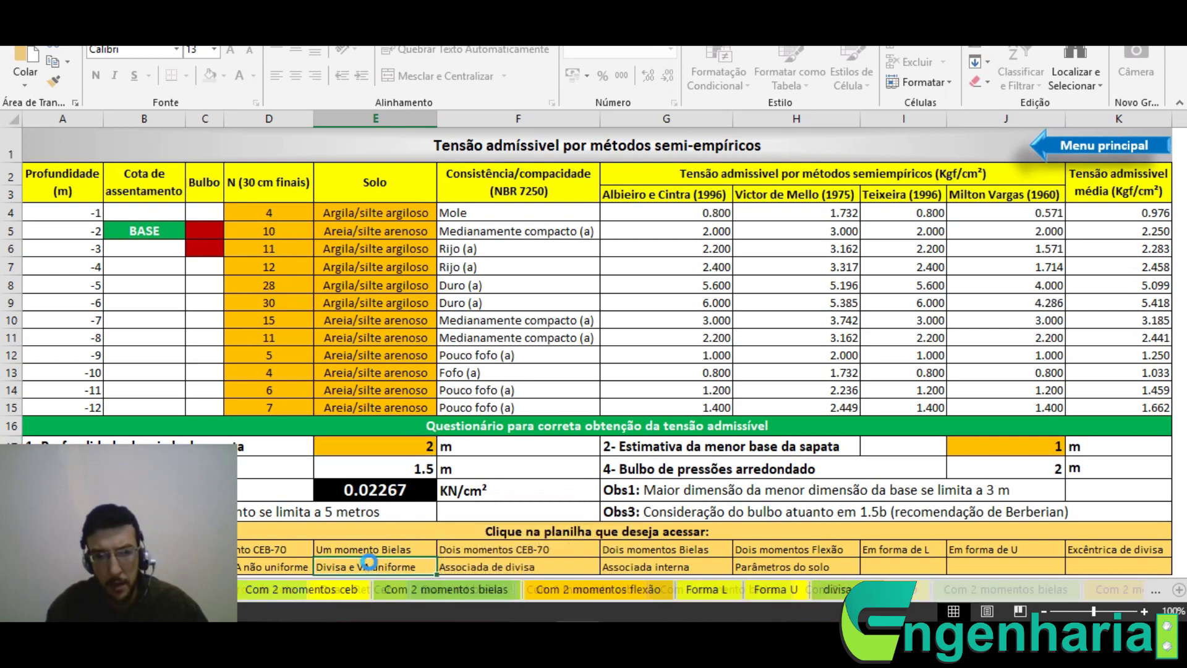
pyautogui.scroll(-5, 495, 390)
pyautogui.scroll(5, 462, 397)
pyautogui.scroll(-5, 462, 397)
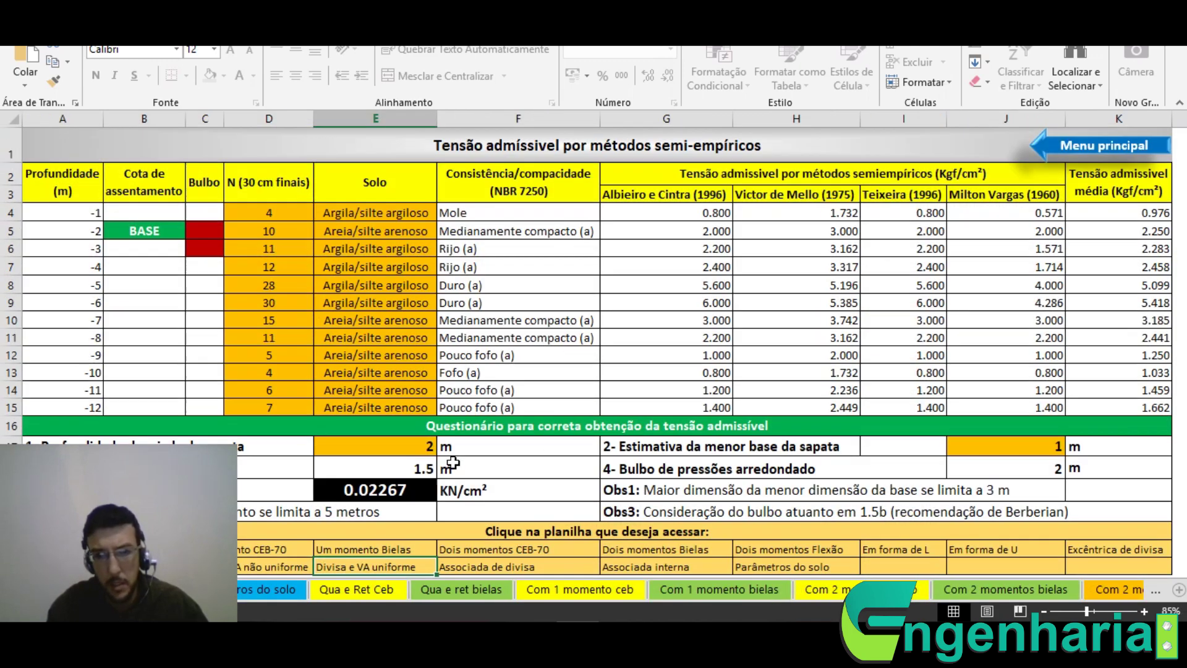
pyautogui.click(400, 569)
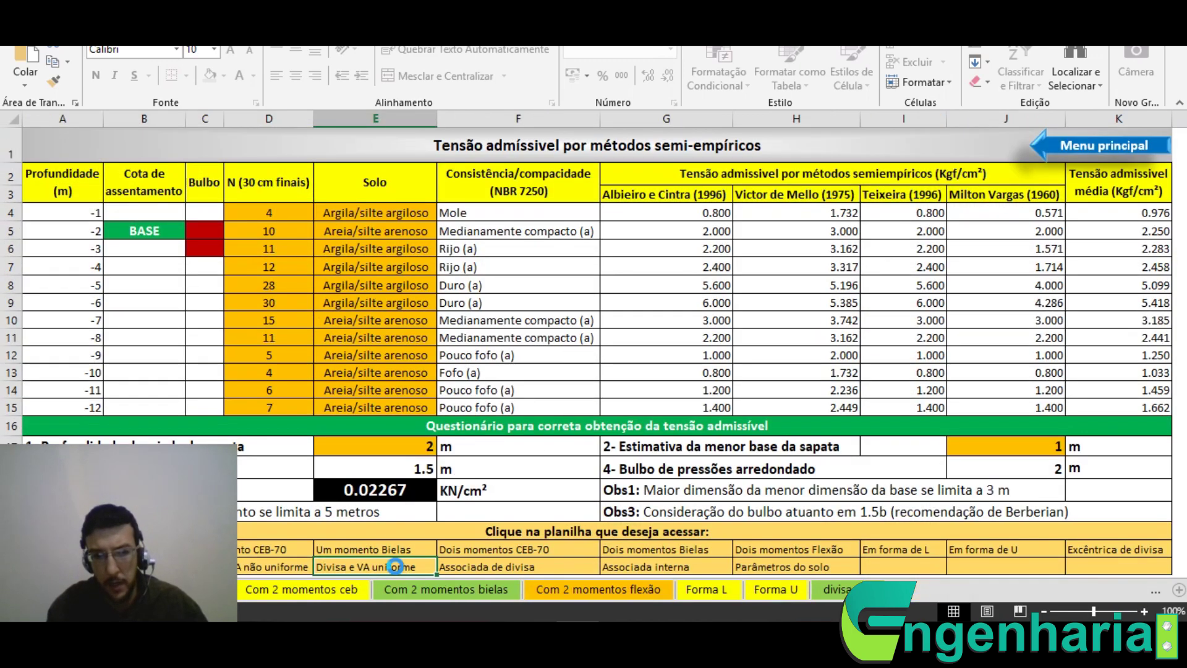
pyautogui.scroll(4, 626, 502)
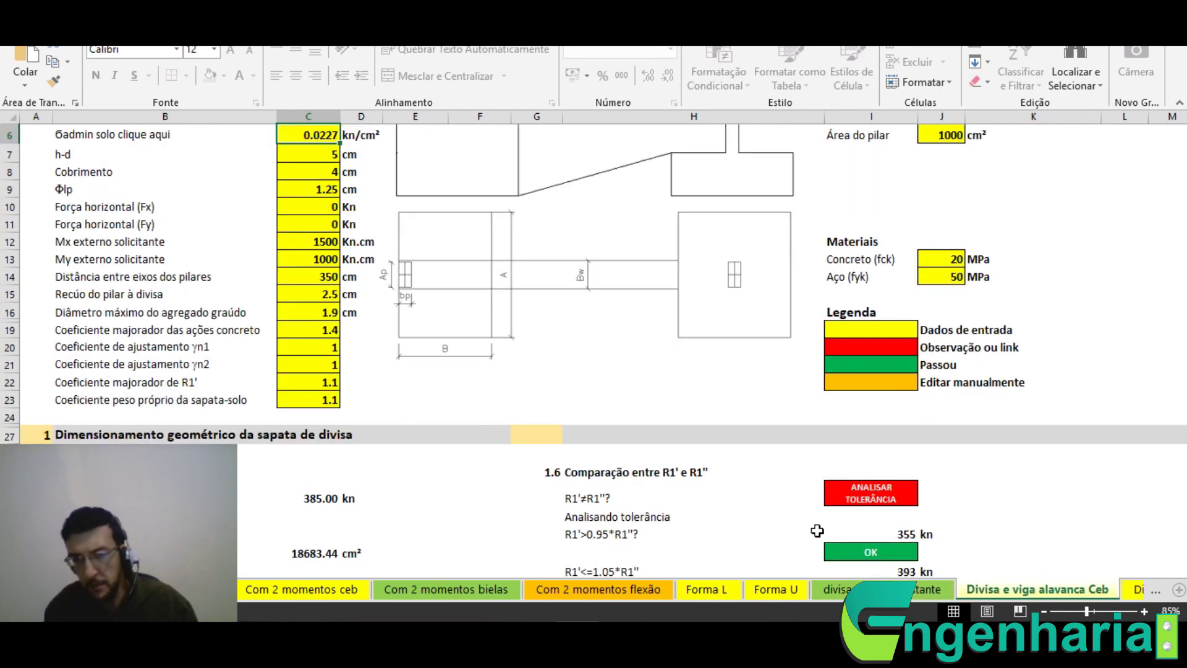
pyautogui.scroll(-4, 893, 484)
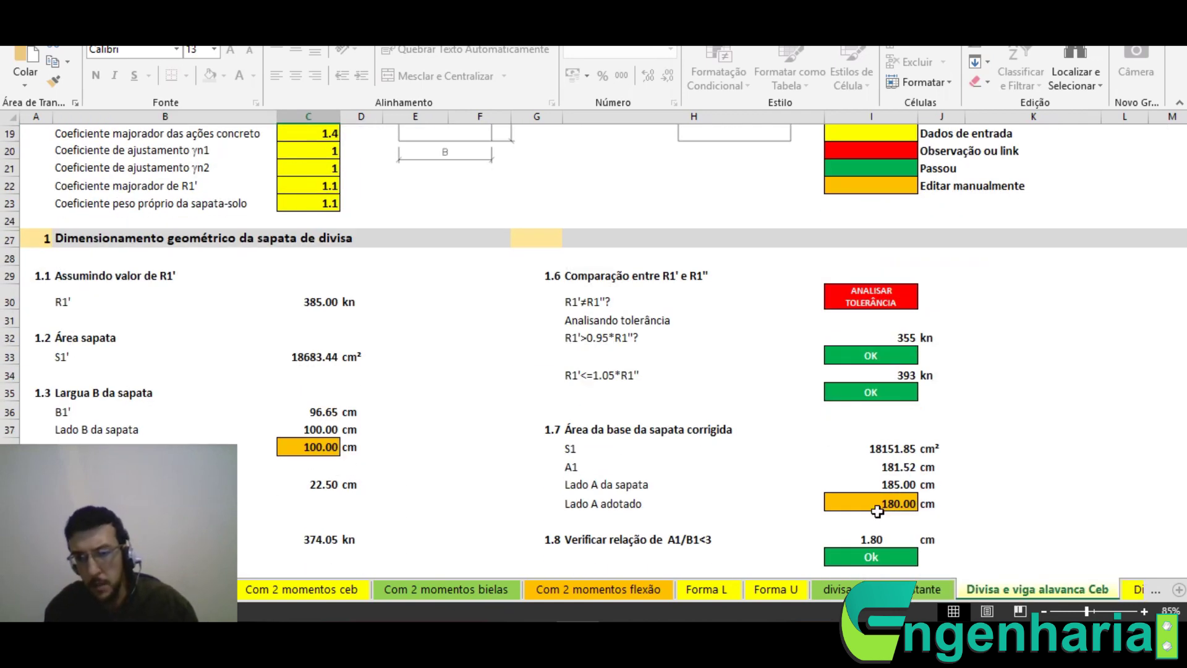
pyautogui.click(877, 508)
pyautogui.write('185')
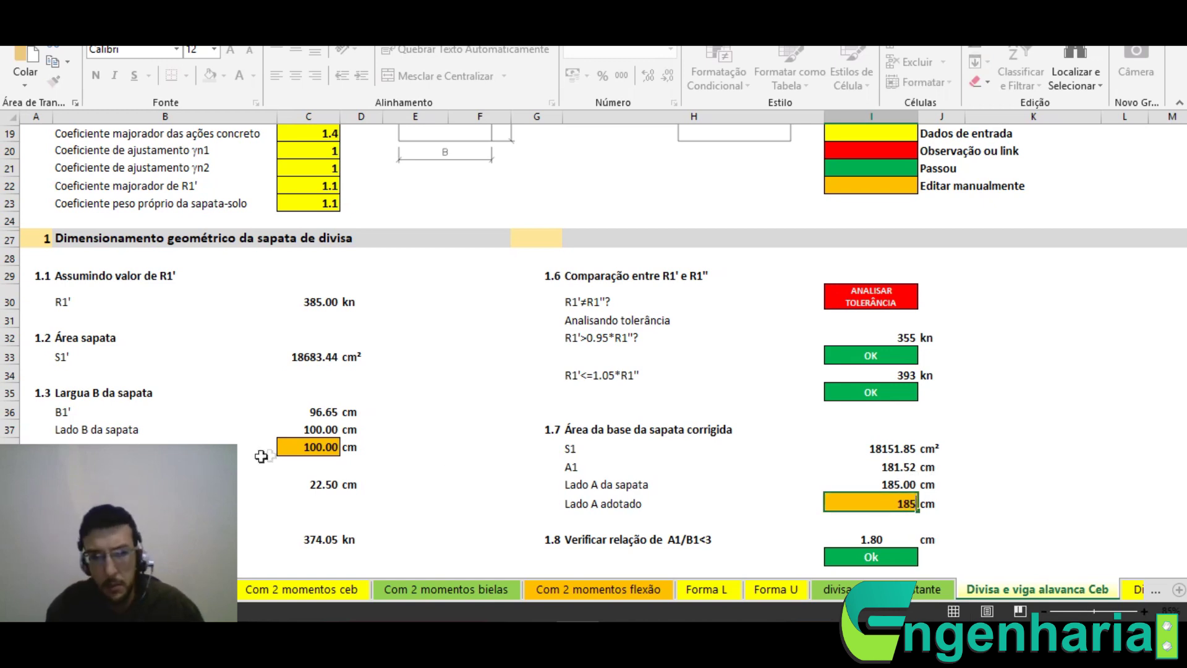
pyautogui.click(295, 448)
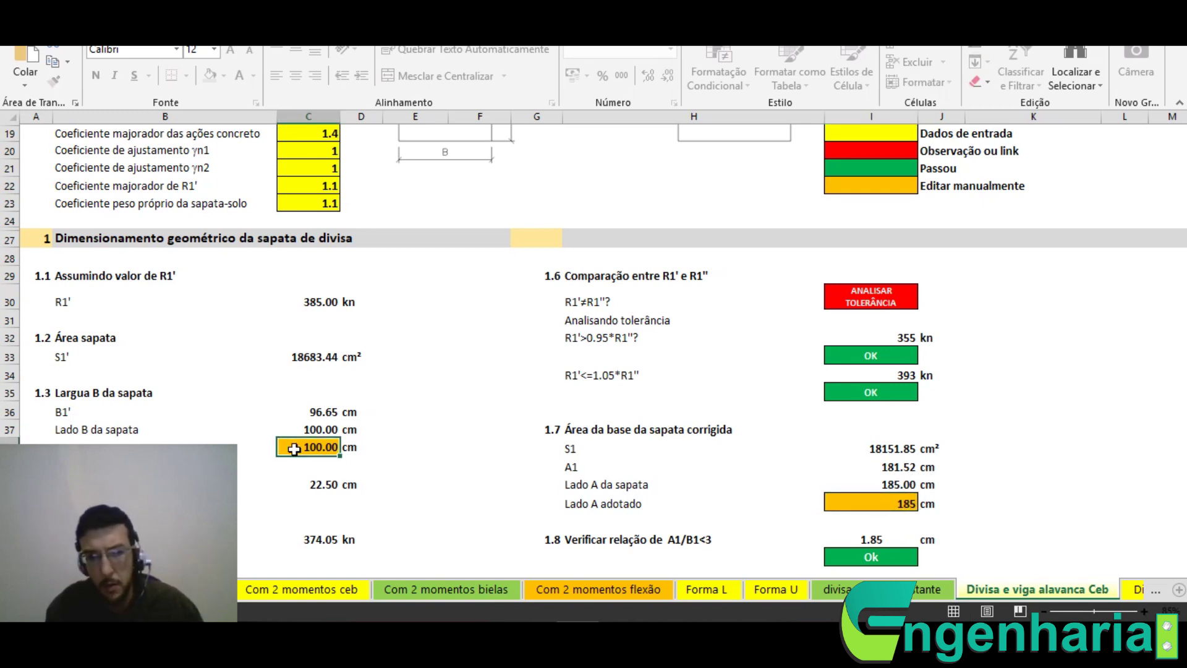
# Review the checks in sections 2 to 4 and set the section 5.2 bar diameter "Escolha do diâmetro" to 10 mm
pyautogui.scroll(-2, 295, 449)
pyautogui.scroll(-5, 460, 396)
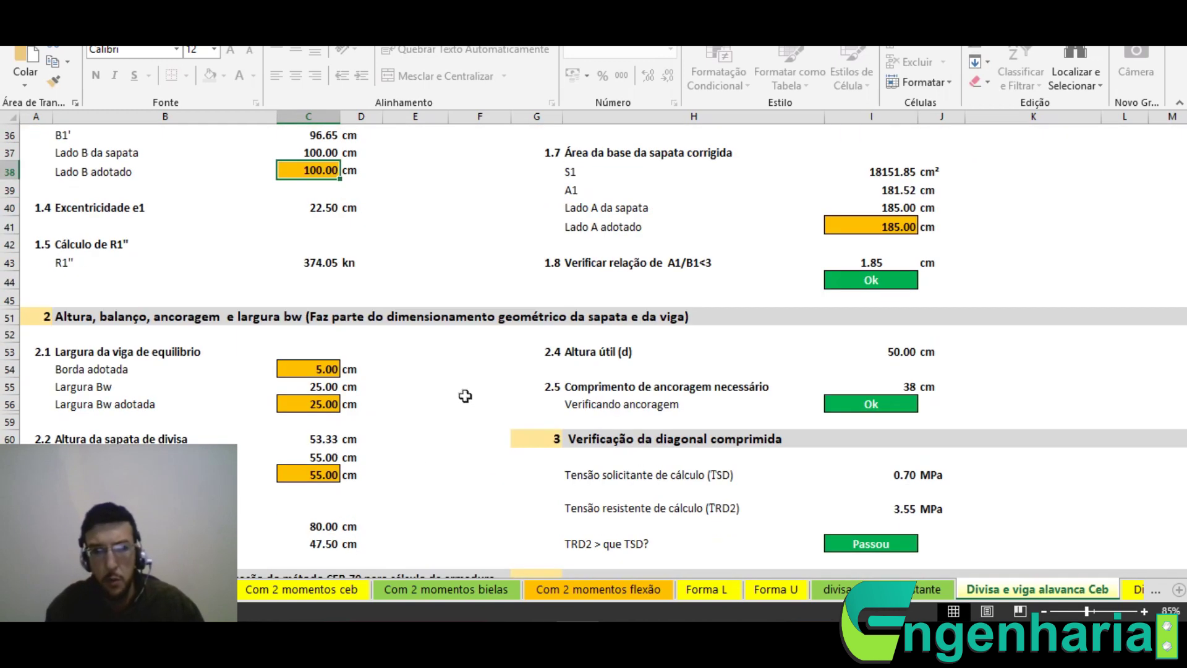
pyautogui.scroll(-1, 453, 414)
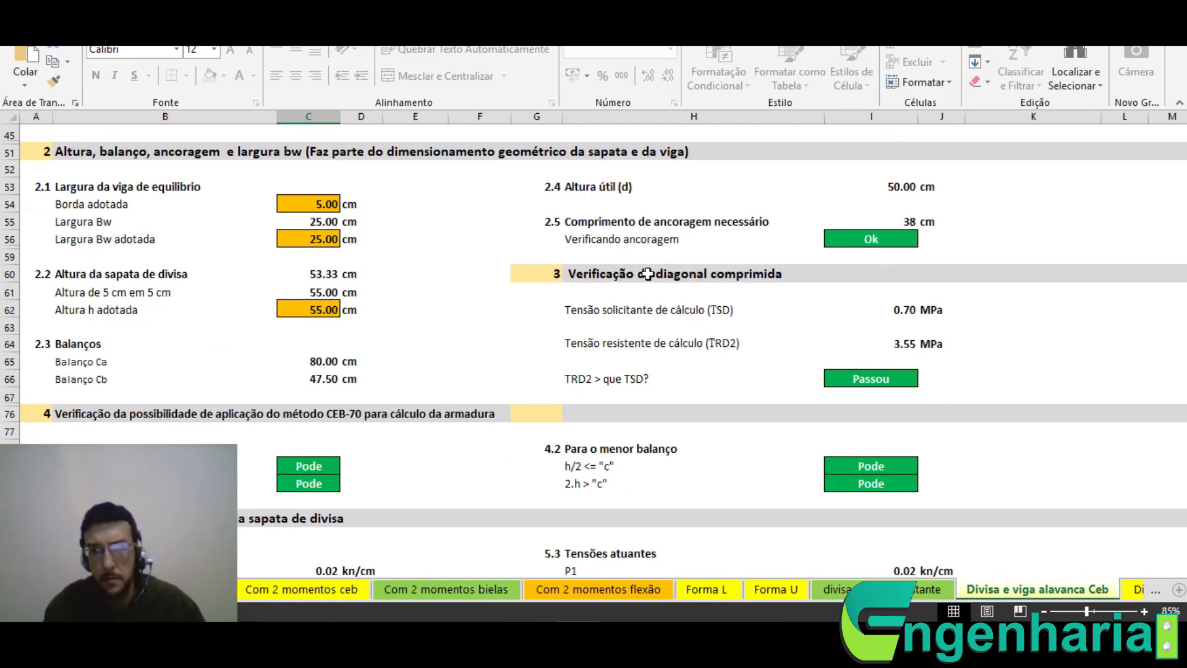
pyautogui.scroll(-3, 502, 387)
pyautogui.scroll(-1, 502, 387)
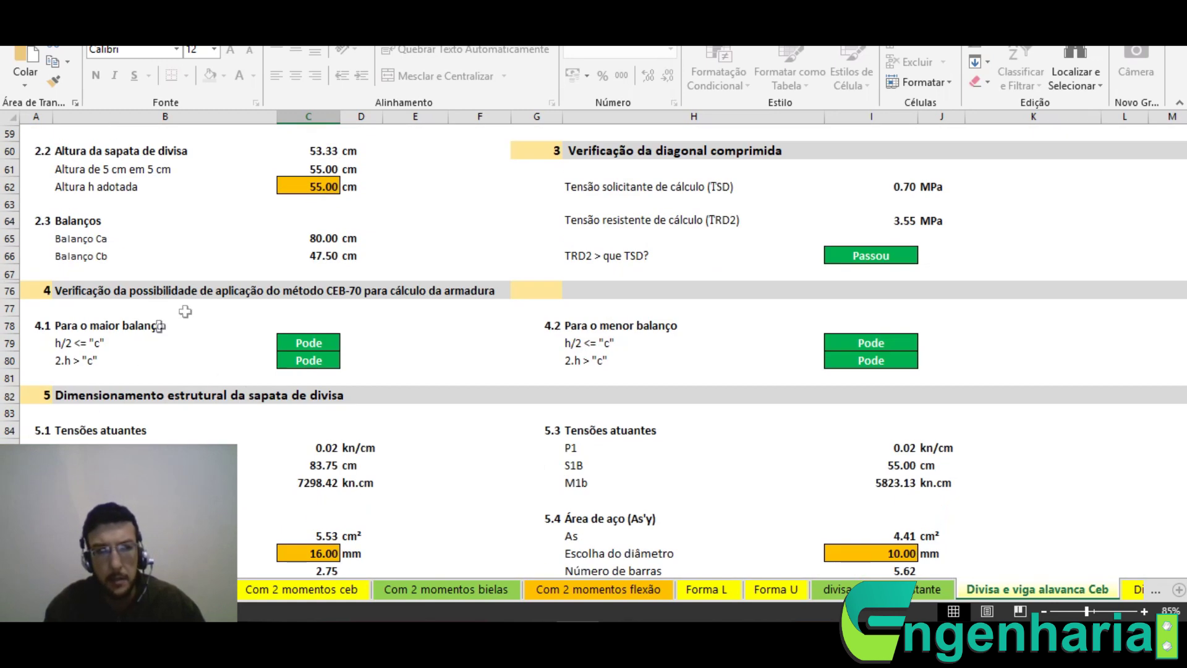
pyautogui.scroll(-4, 804, 337)
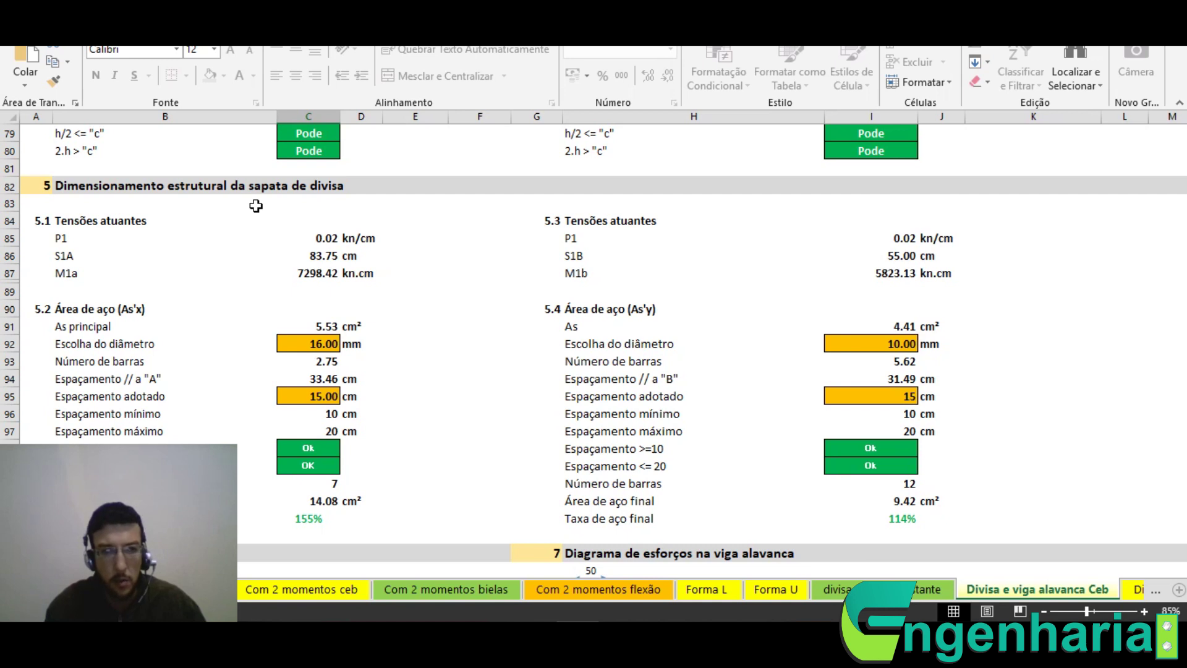
pyautogui.click(295, 344)
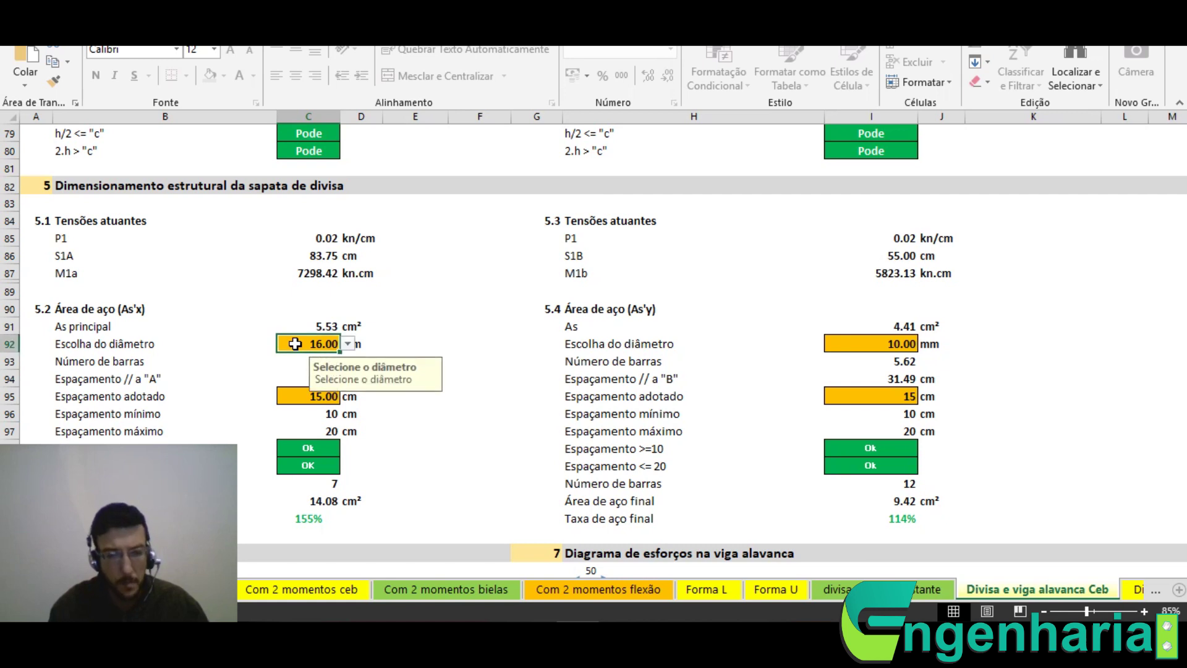
pyautogui.click(348, 344)
pyautogui.click(303, 396)
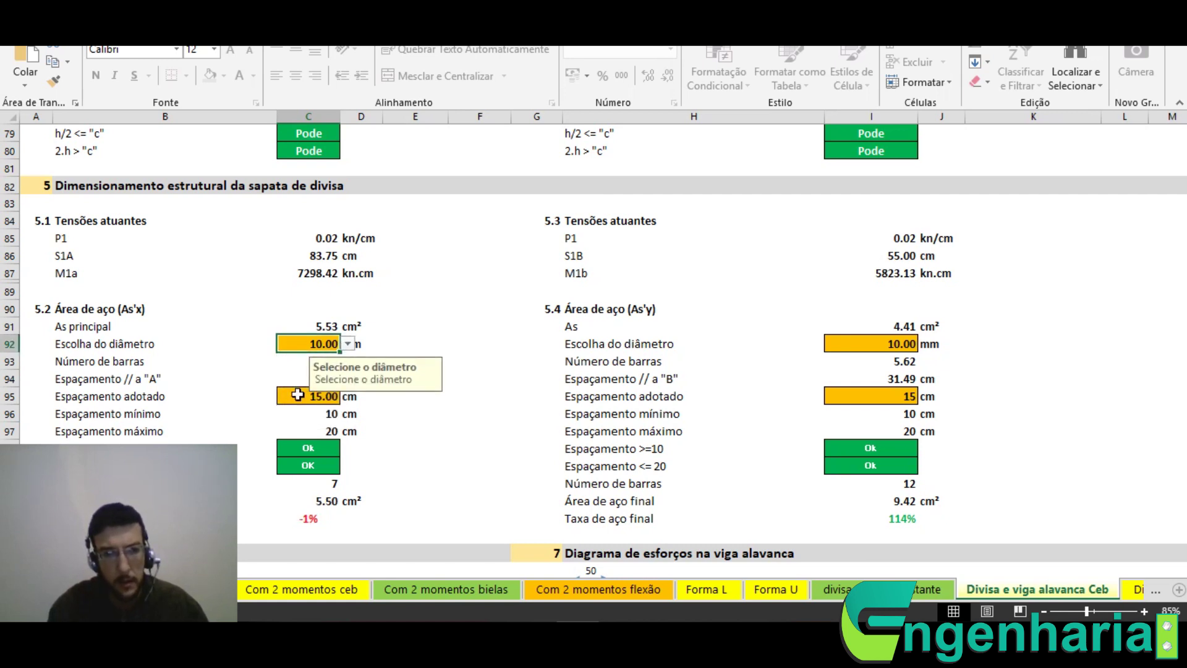
# Try an adopted bar spacing of 10 cm in section 5.2 and restore it to 15 cm
pyautogui.click(298, 395)
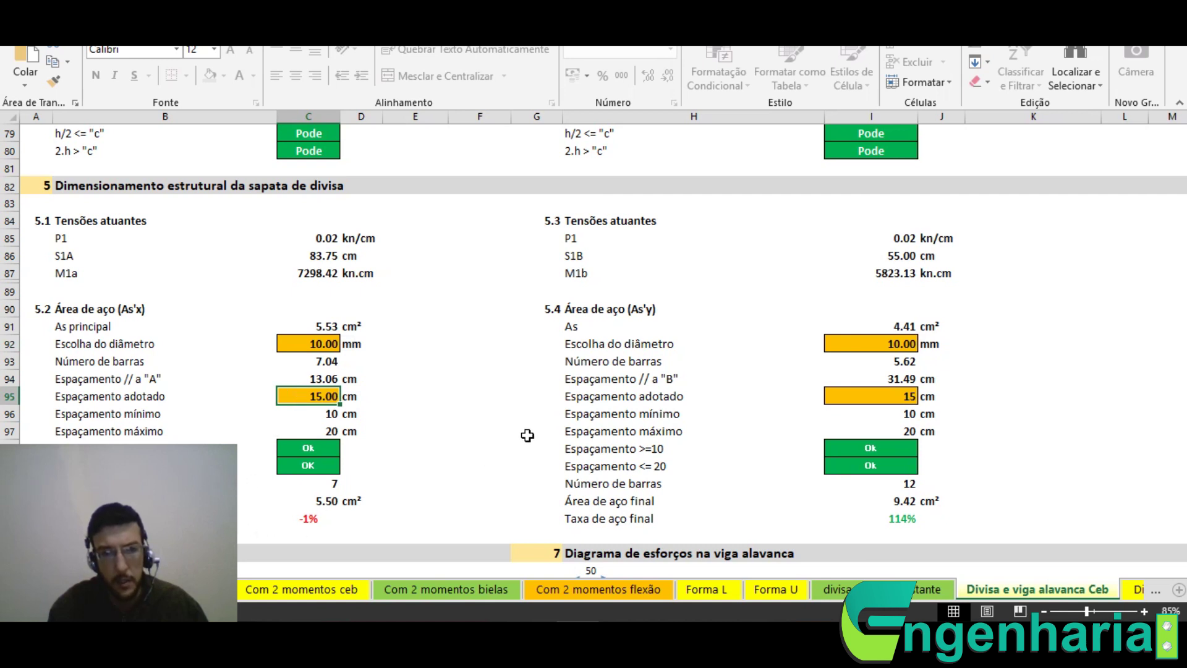
pyautogui.scroll(-1, 524, 435)
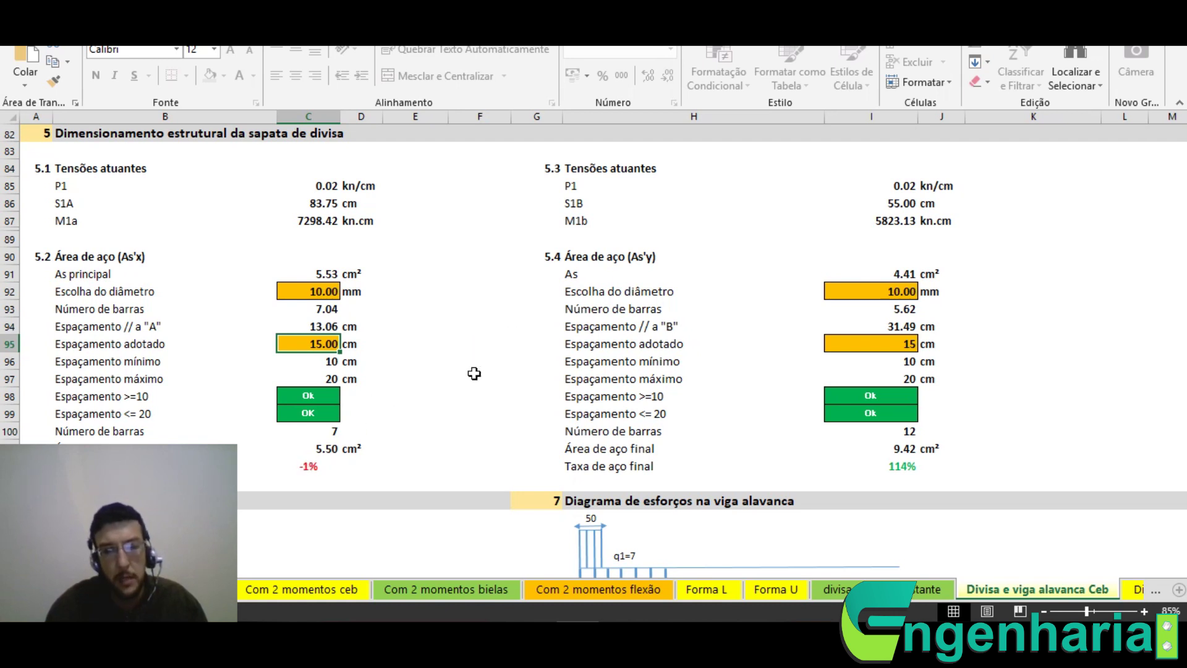
pyautogui.write('10')
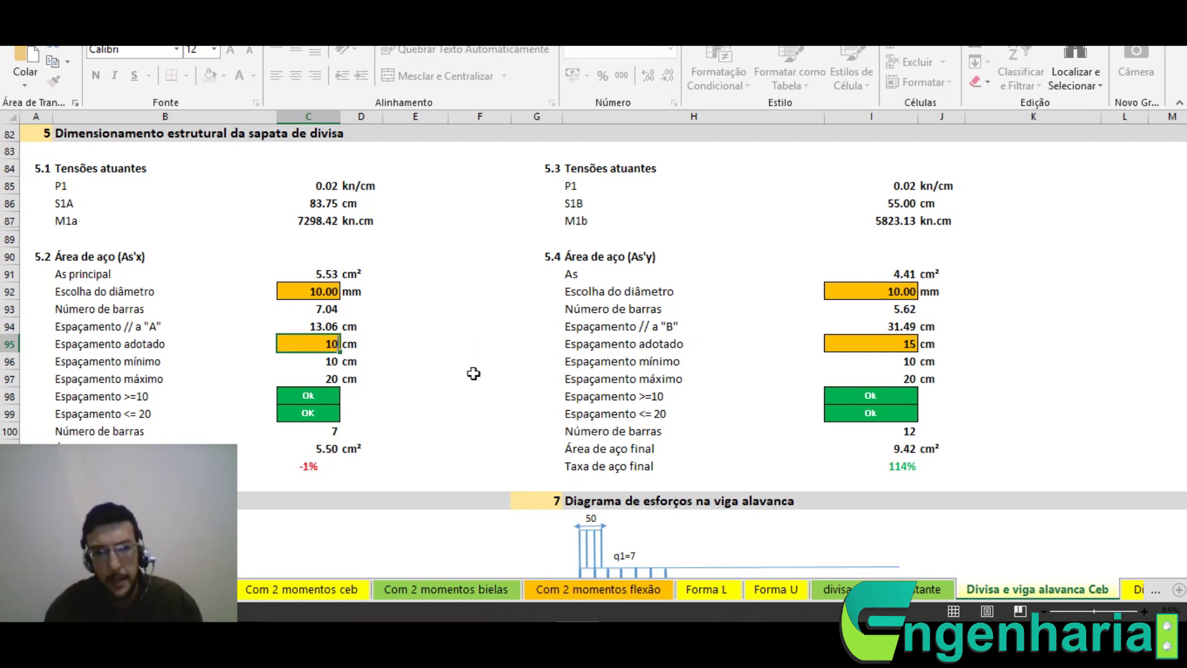
pyautogui.hotkey('ctrl', 'Return')
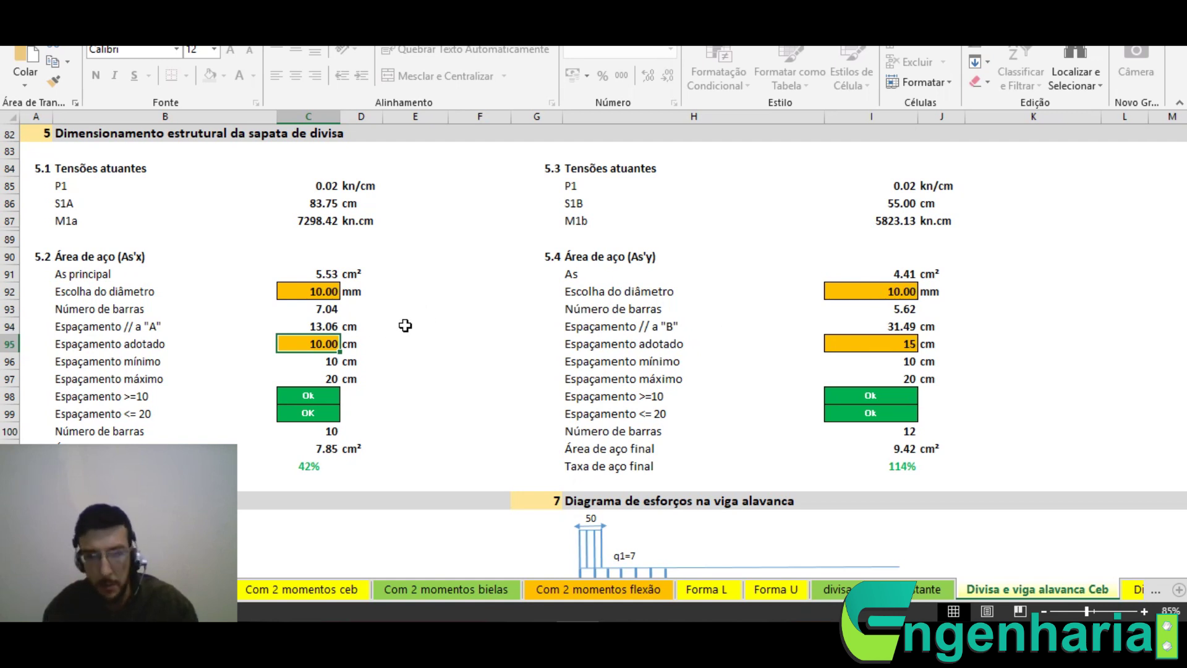
pyautogui.write('15')
pyautogui.hotkey('ctrl', 'Return')
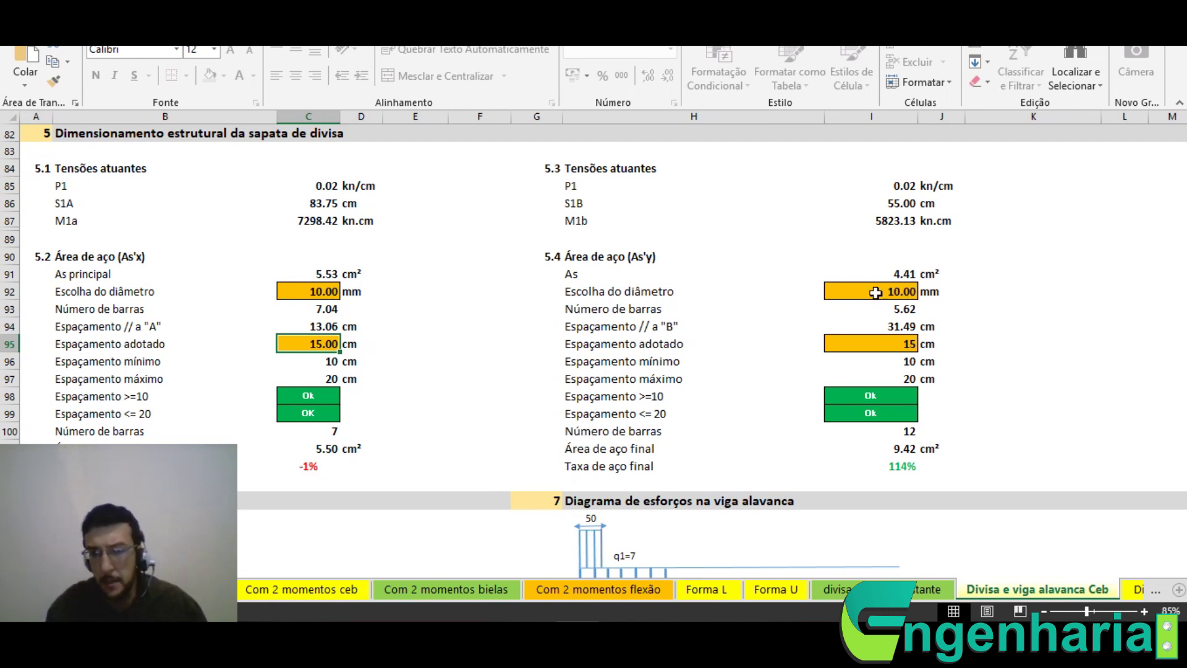
# Try an adopted bar spacing of 20 cm in section 5.4
pyautogui.click(895, 344)
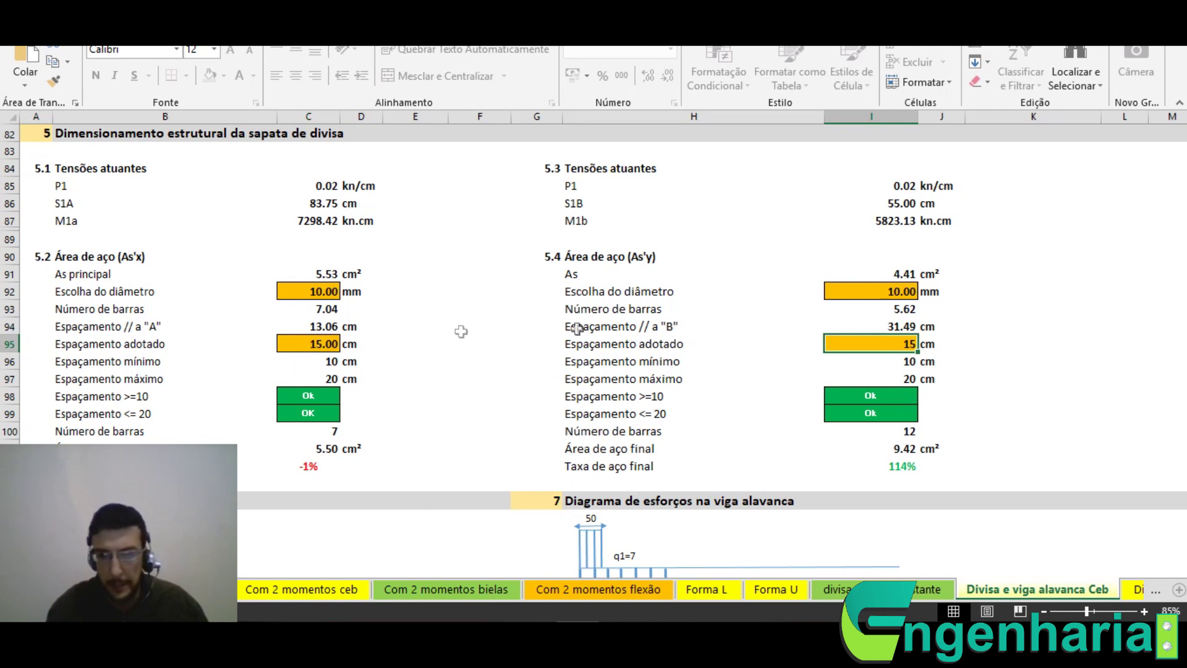
pyautogui.click(323, 345)
pyautogui.click(860, 348)
pyautogui.write('20')
pyautogui.press('Return')
# Try a 10 cm adopted spacing in section 5.2 and restore "Espaçamento adotado" to 15 cm in both sections 5.2 and 5.4
pyautogui.click(303, 349)
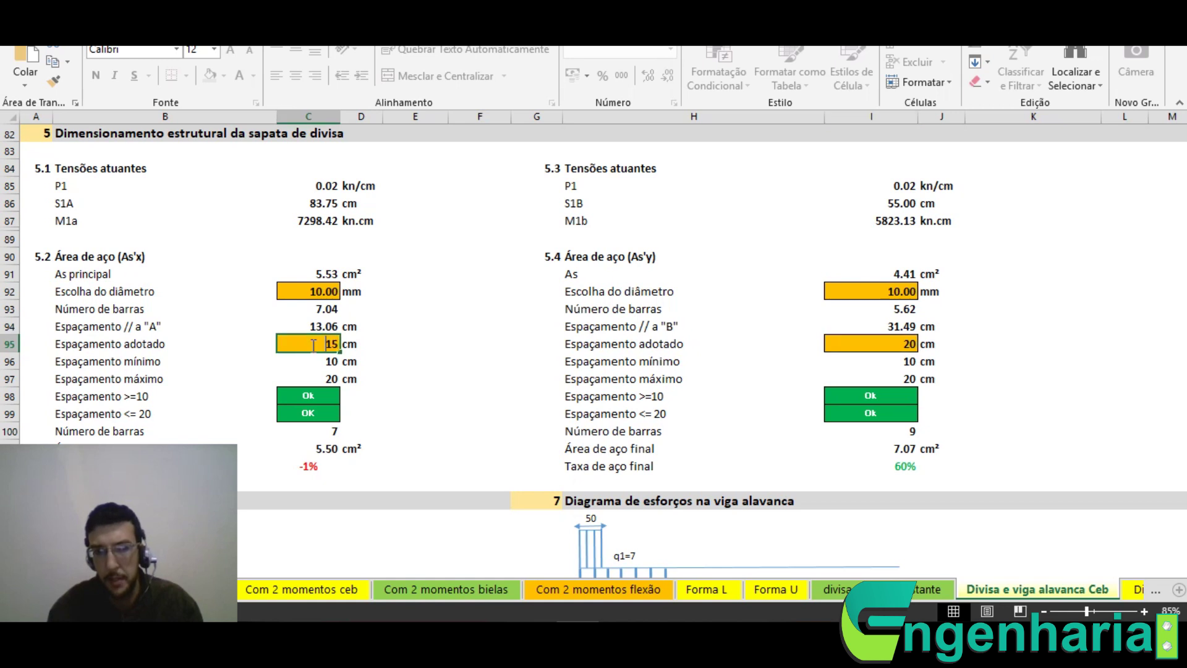
pyautogui.write('10')
pyautogui.press('Return')
pyautogui.write('15')
pyautogui.click(880, 341)
pyautogui.write('15')
pyautogui.press('Return')
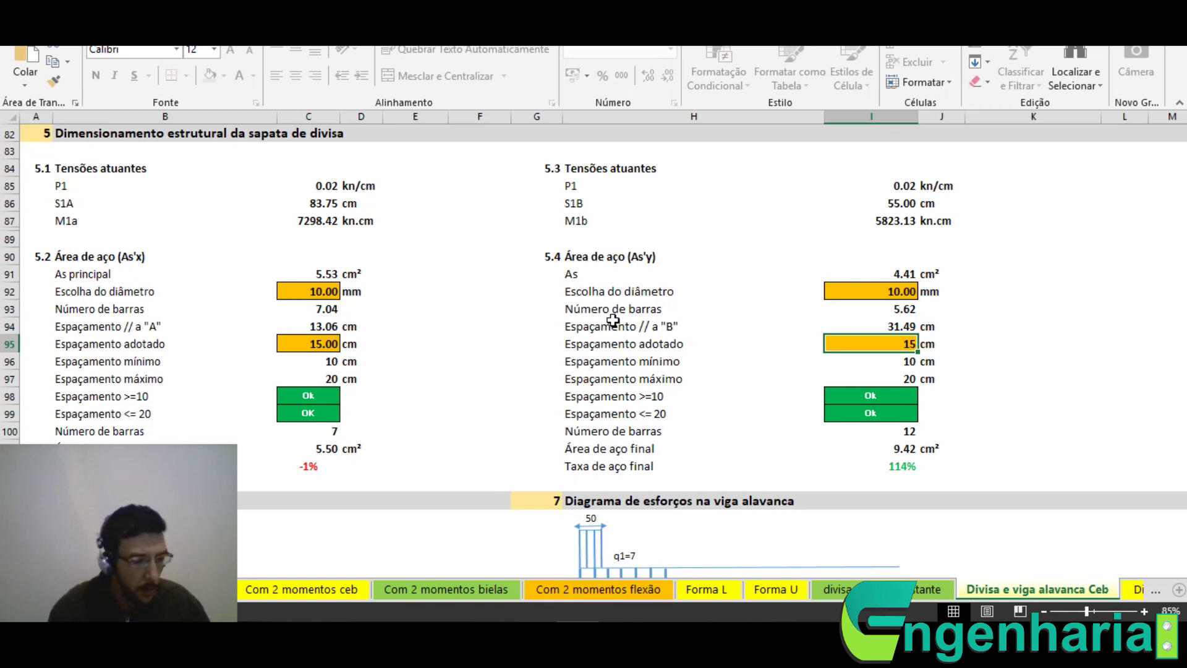
# Review the lever beam forces in section 6 and compare the beam heights in section 8 with the footing dimensions in sections 1 and 2
pyautogui.scroll(-6, 455, 365)
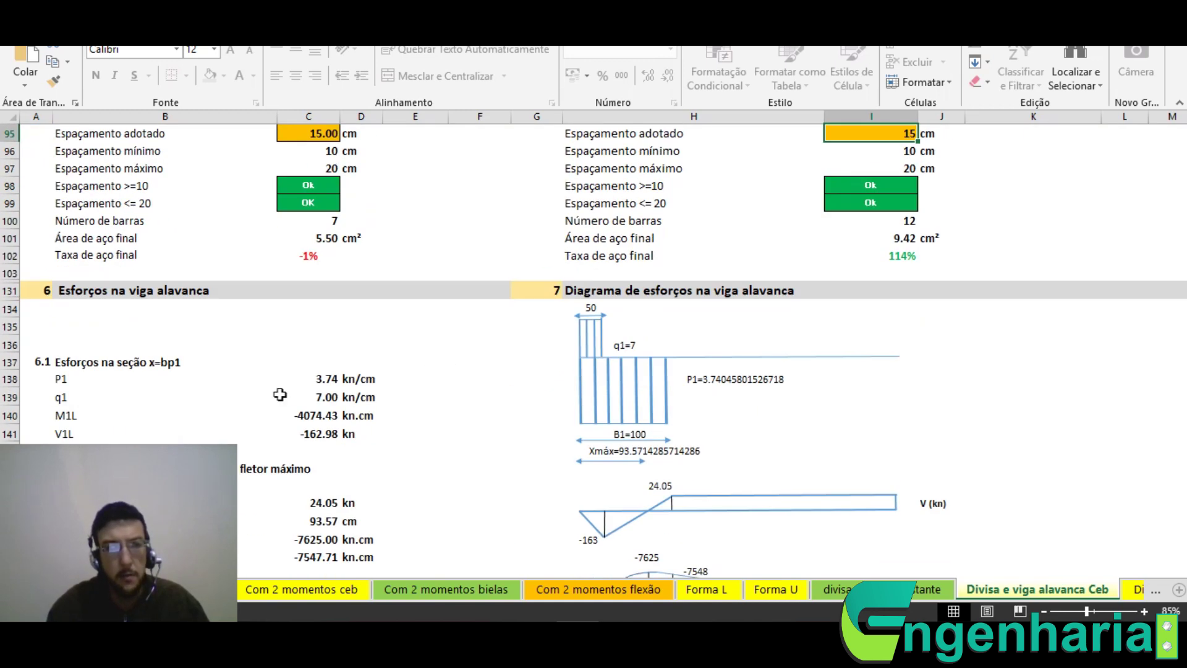
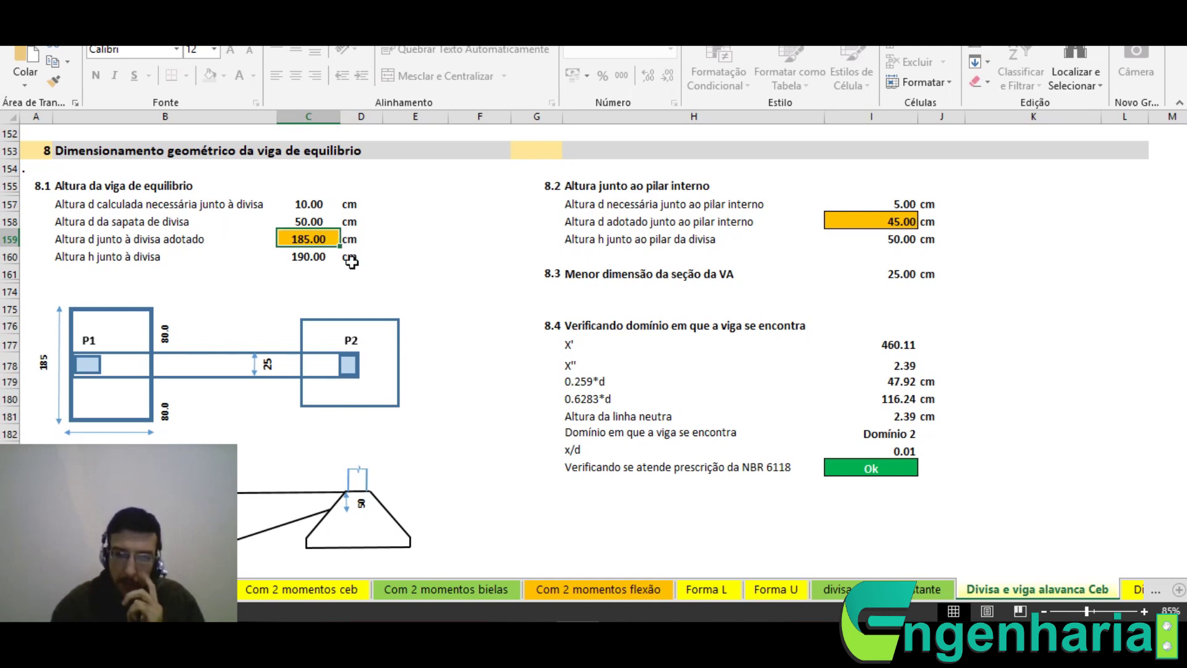
pyautogui.scroll(-1, 312, 381)
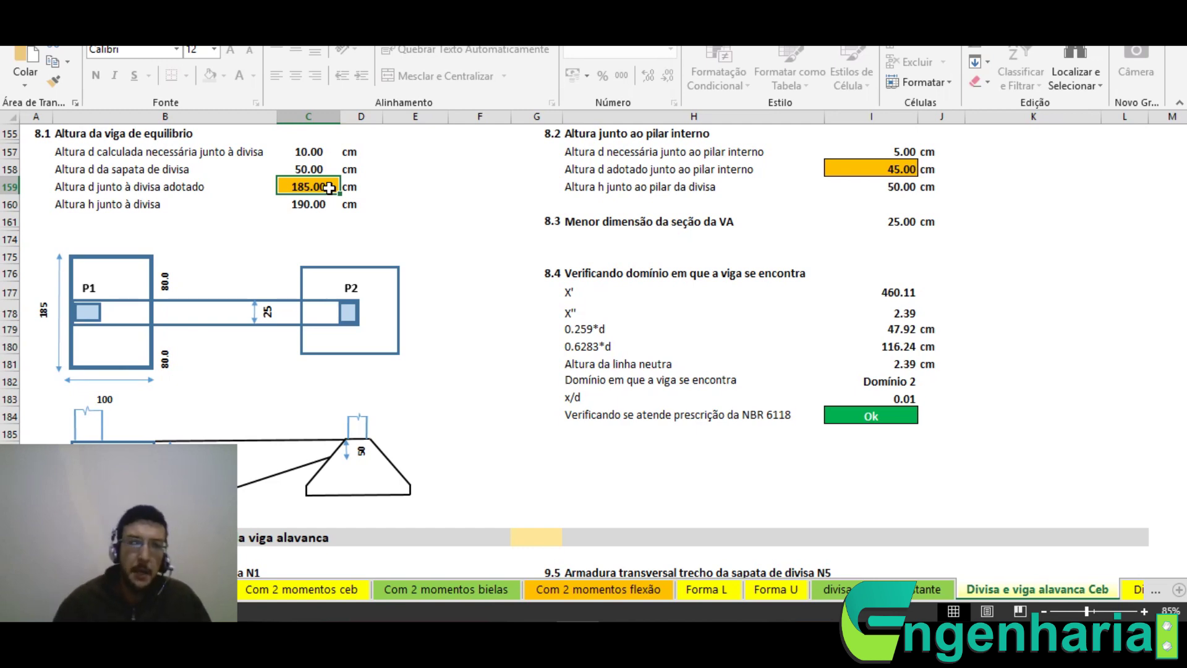
pyautogui.scroll(4, 152, 371)
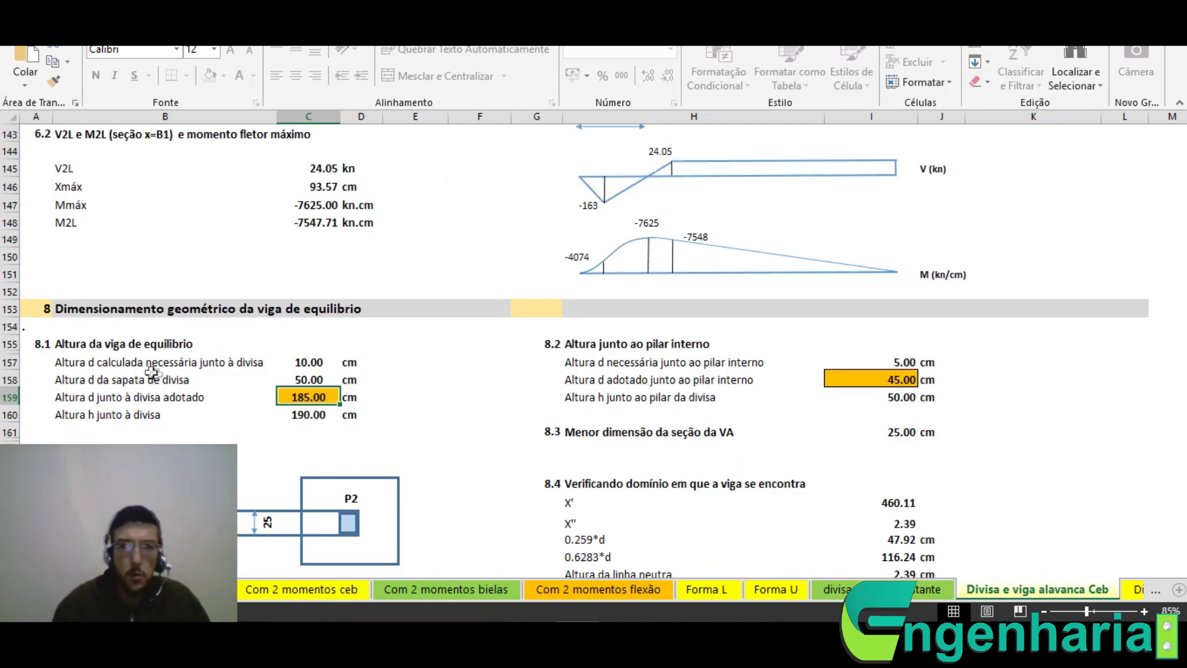
pyautogui.scroll(20, 154, 374)
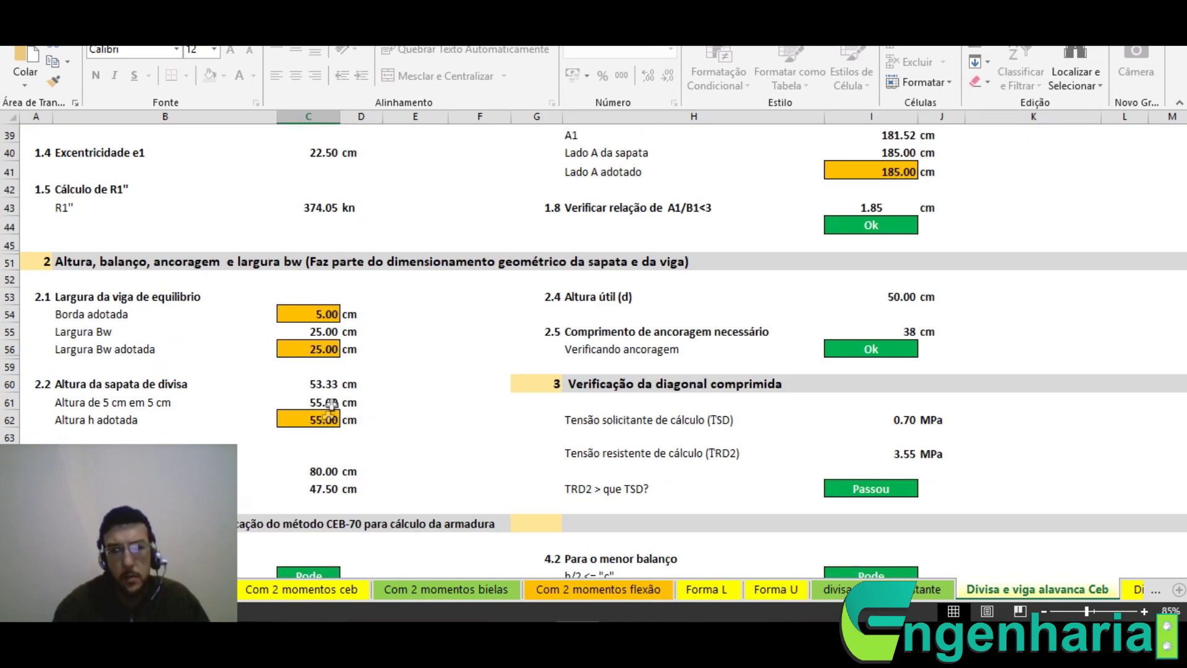
pyautogui.scroll(-10, 347, 413)
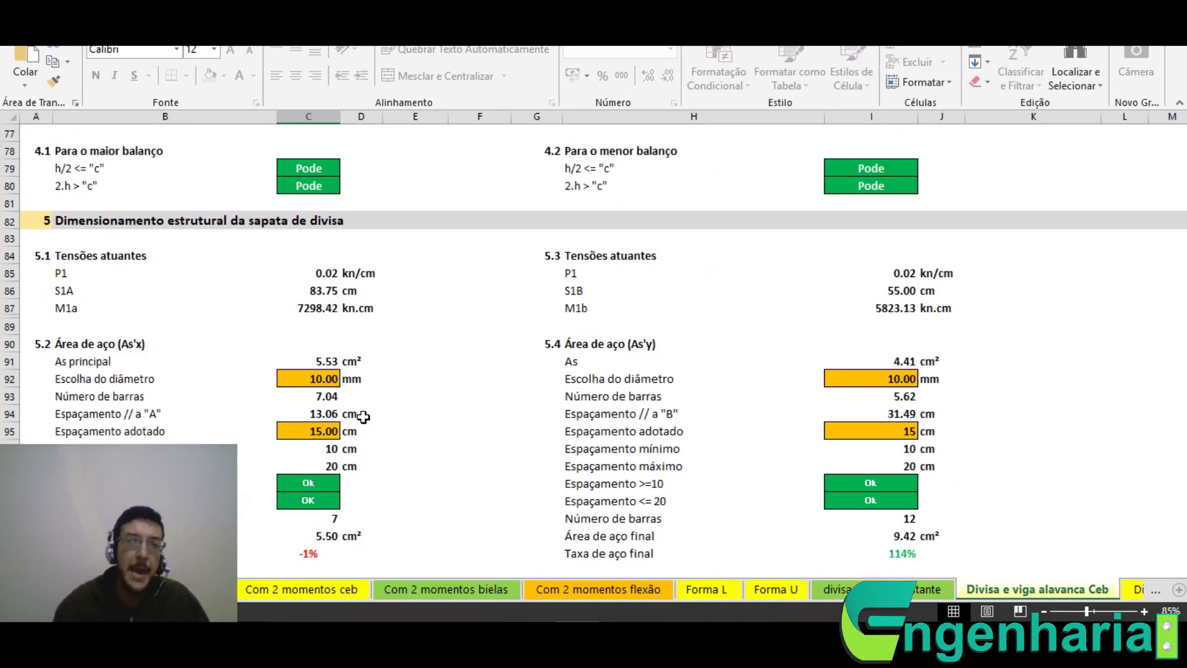
pyautogui.scroll(-20, 363, 417)
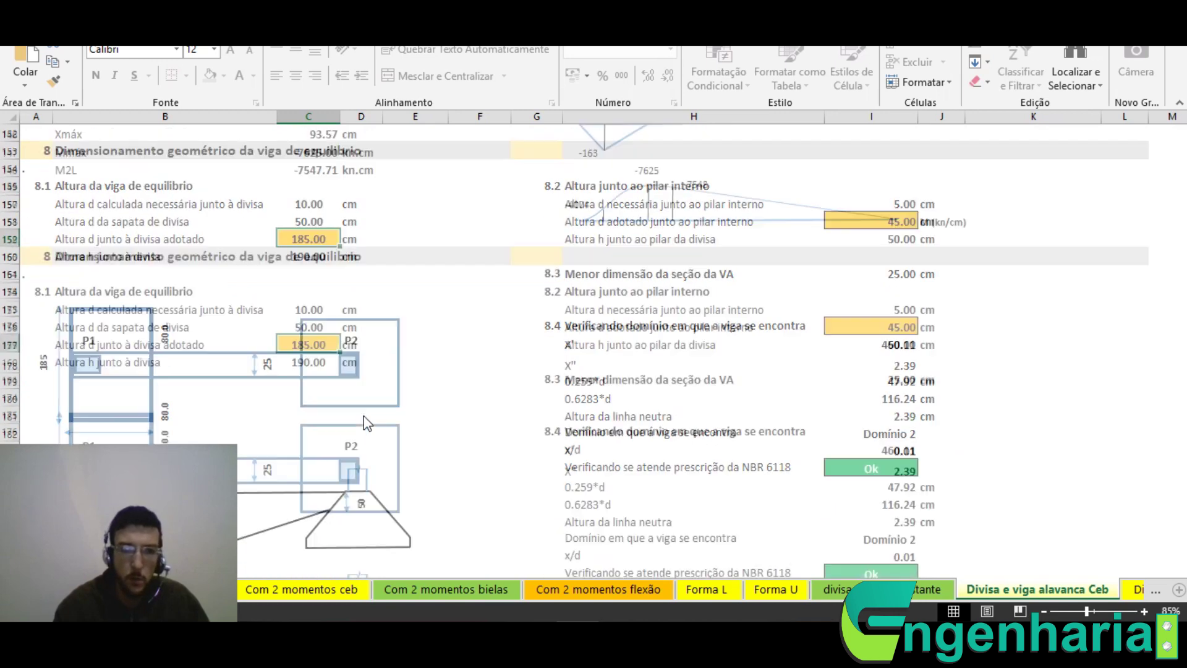
# Set "Altura d junto à divisa adotado" in section 8.1 to 50 cm
pyautogui.scroll(2, 365, 424)
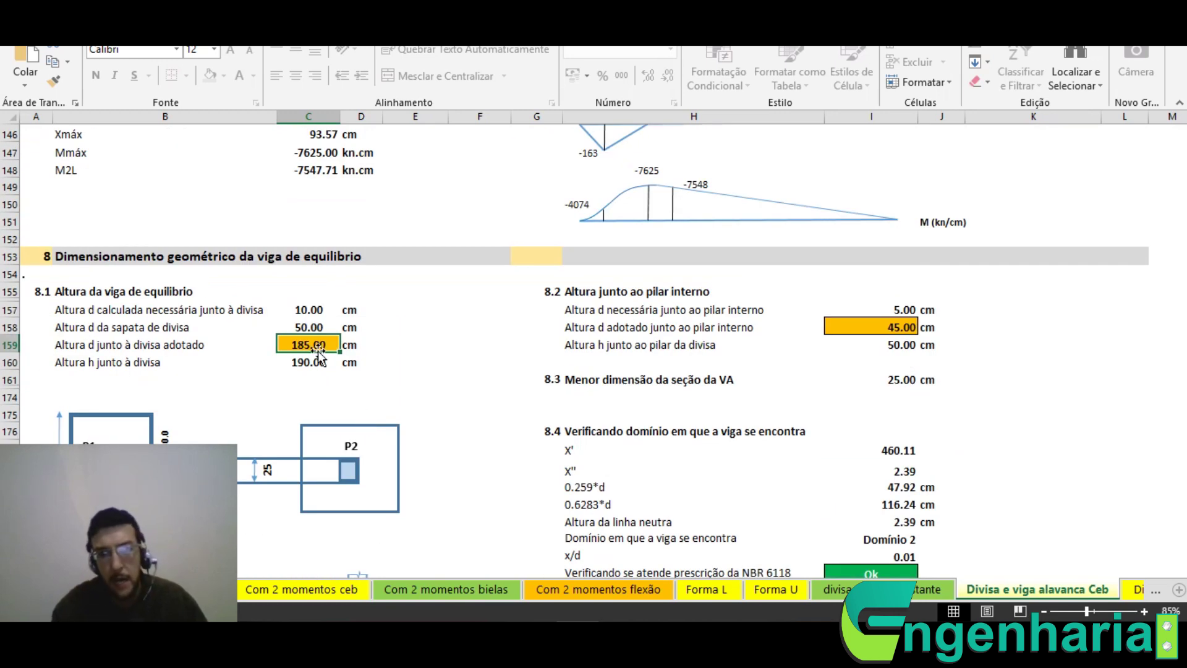
pyautogui.write('50')
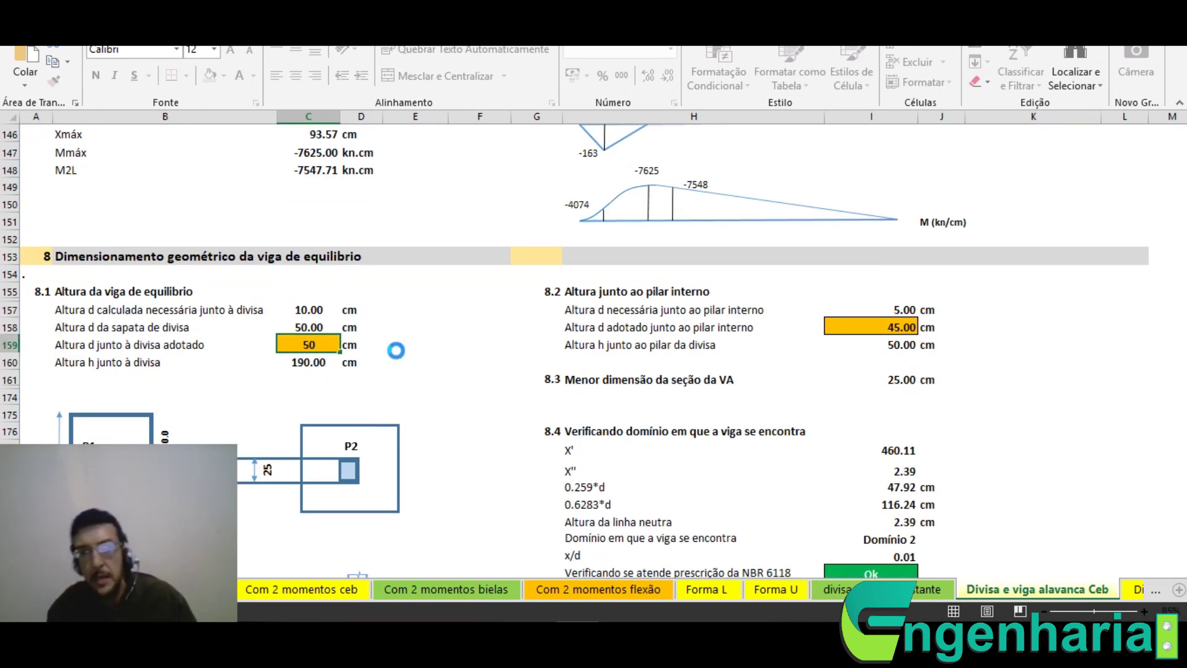
pyautogui.hotkey('ctrl', 'Return')
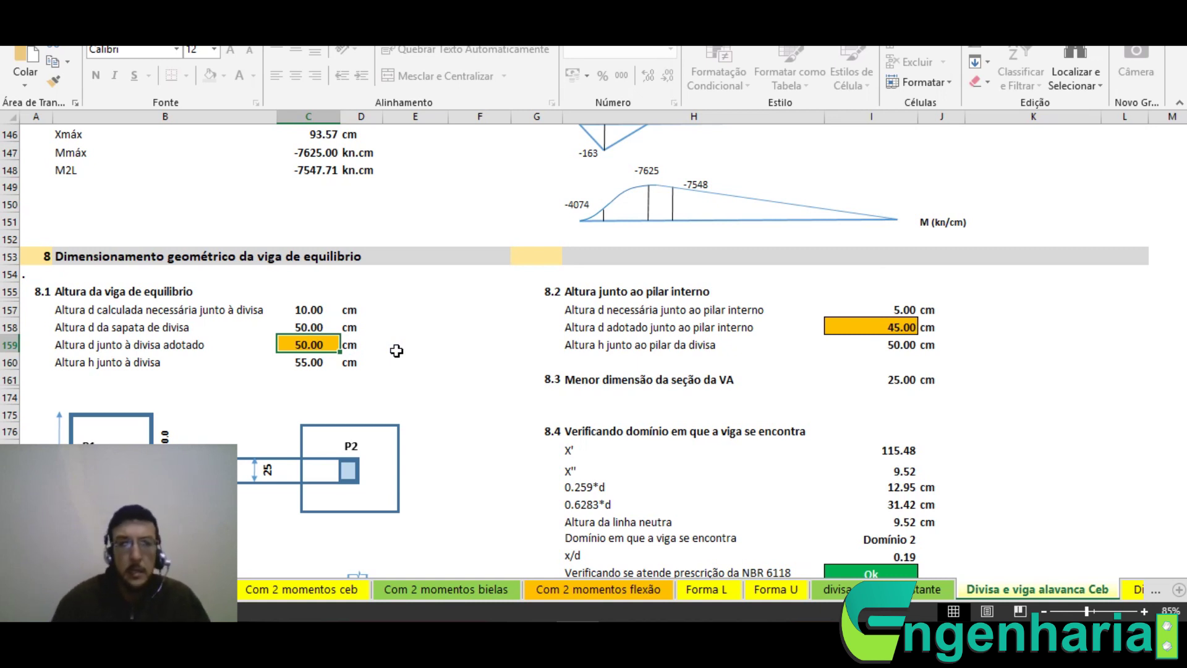
# Examine the beam sketches and domain check in section 8 against the lever beam forces and force diagrams in sections 6 and 7
pyautogui.scroll(-3, 396, 350)
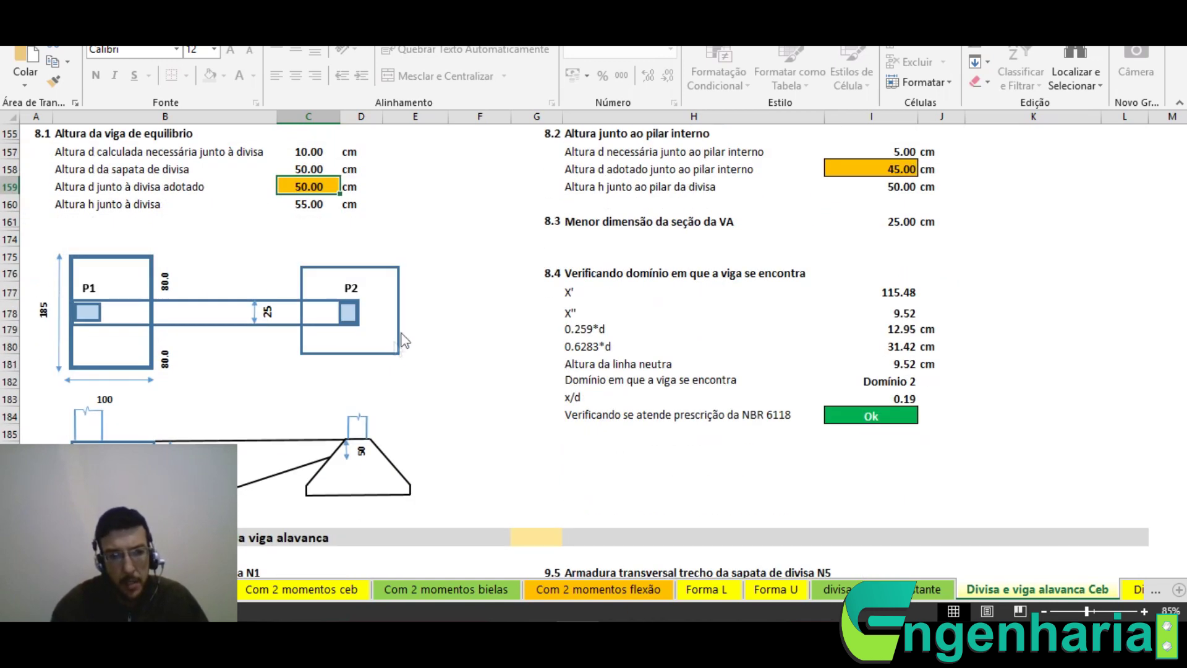
pyautogui.scroll(1, 256, 349)
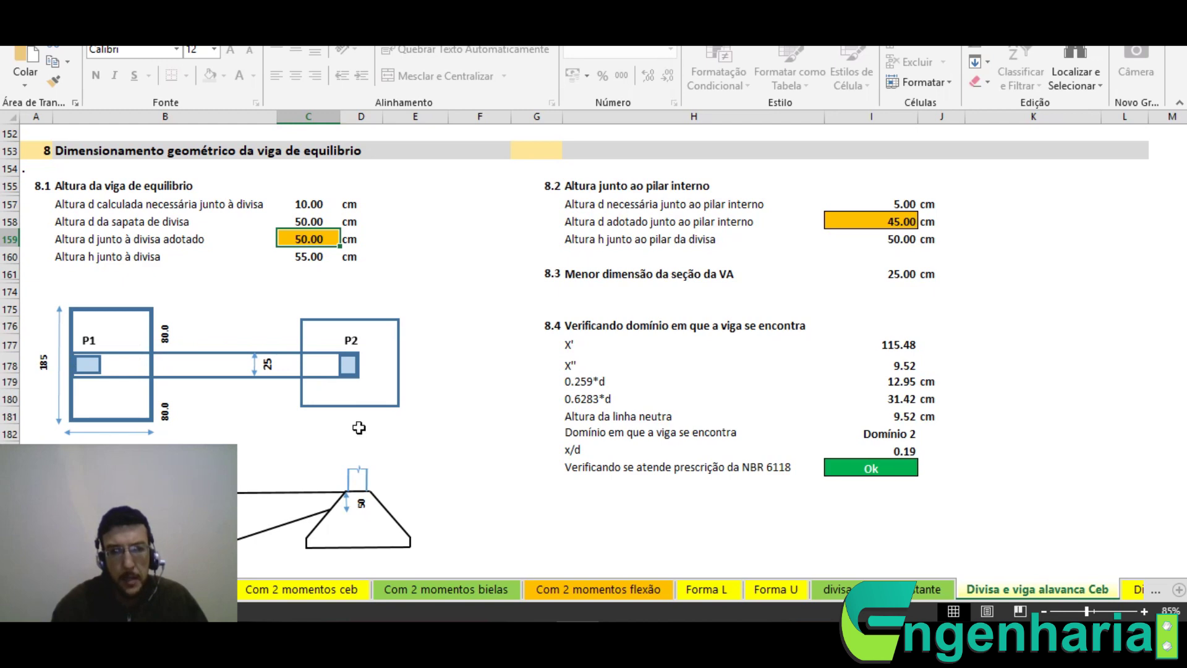
pyautogui.scroll(-1, 260, 387)
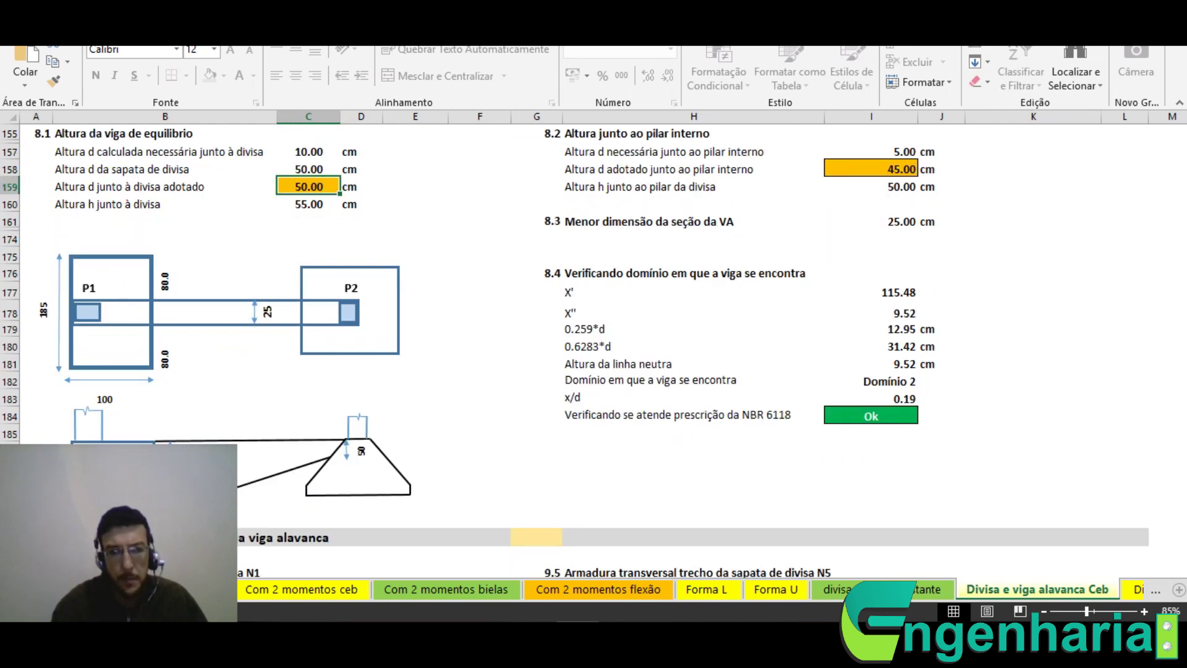
pyautogui.scroll(2, 575, 352)
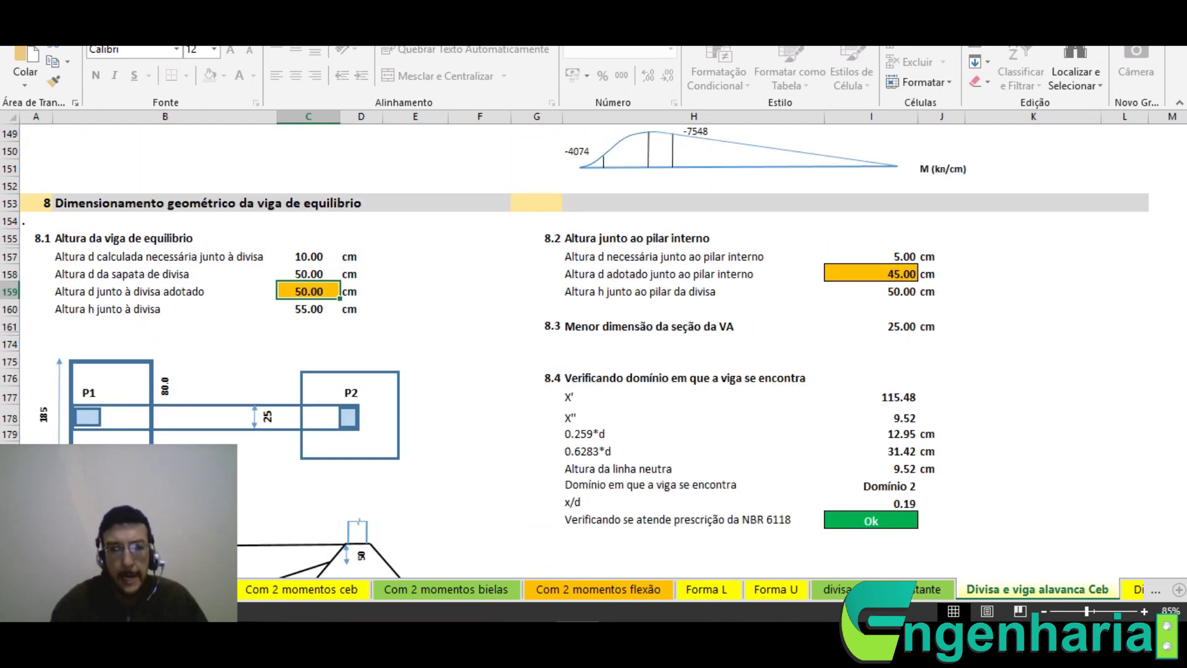
pyautogui.scroll(-1, 472, 257)
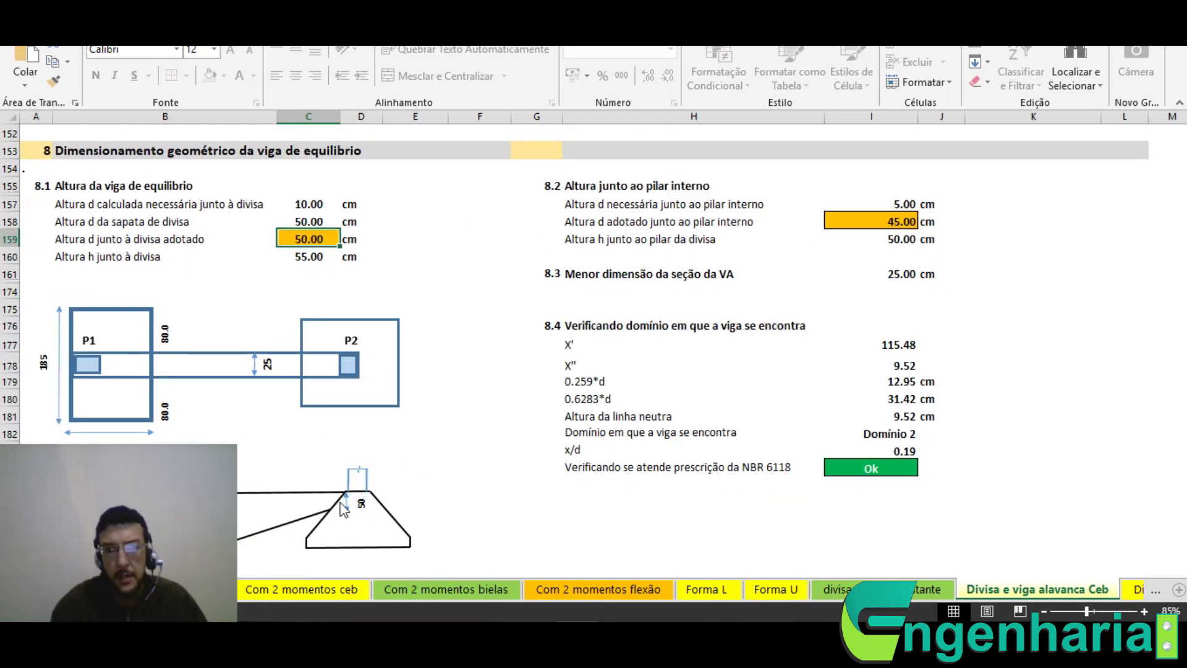
pyautogui.scroll(2, 544, 403)
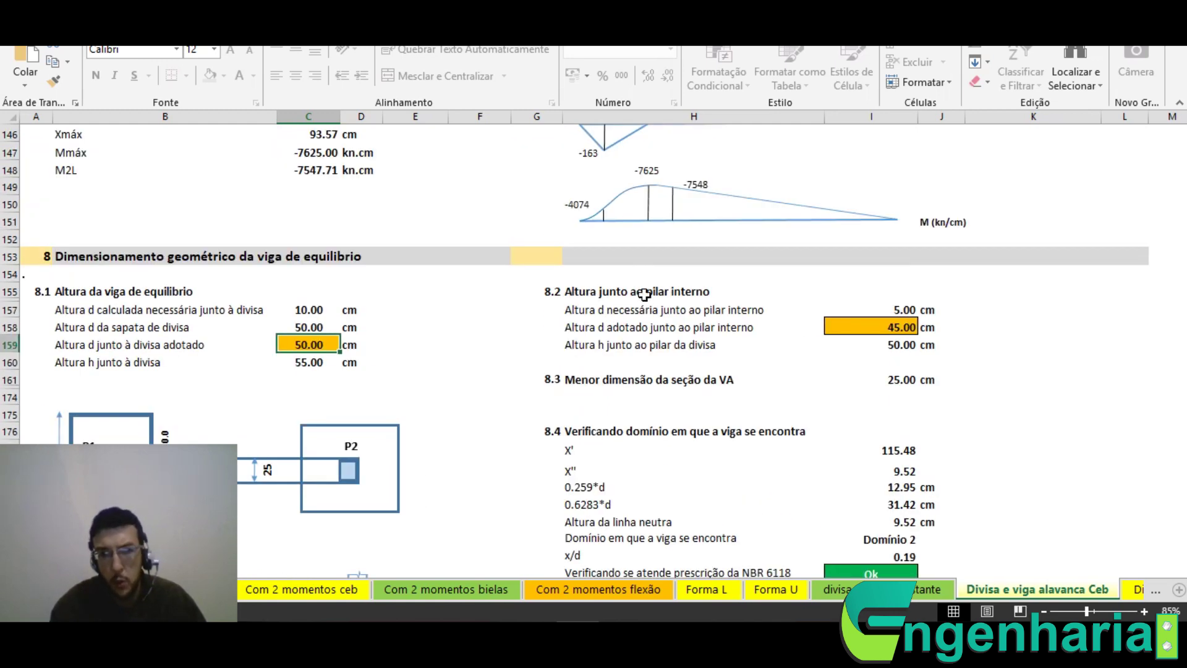
pyautogui.scroll(-4, 308, 371)
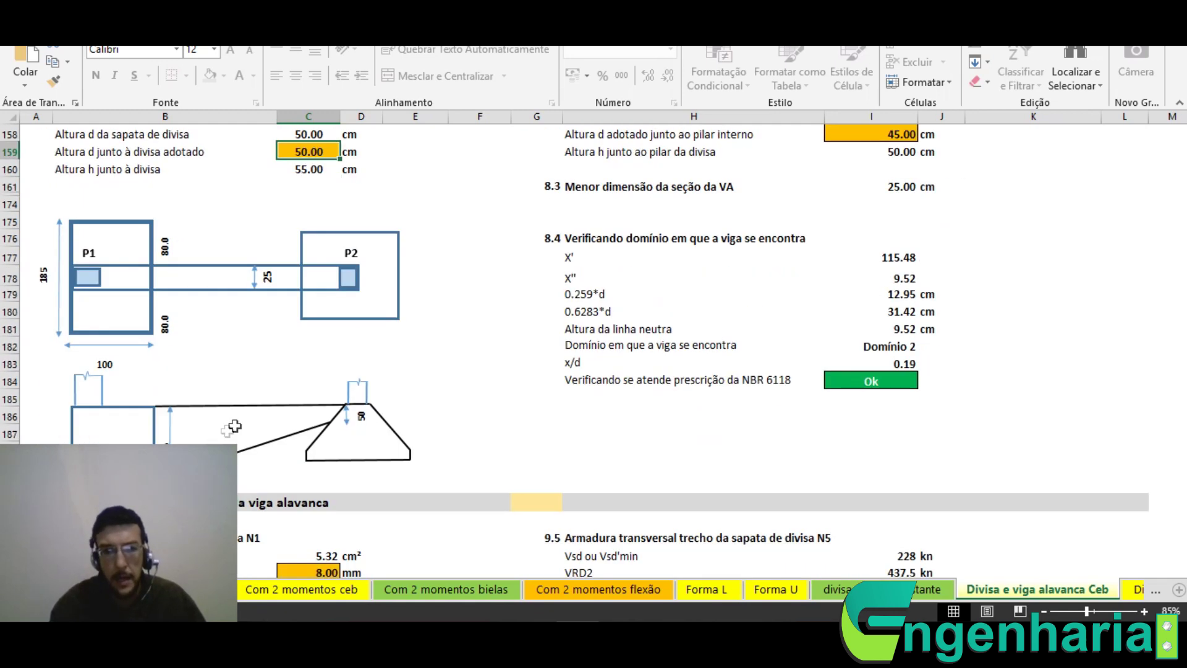
pyautogui.scroll(10, 506, 429)
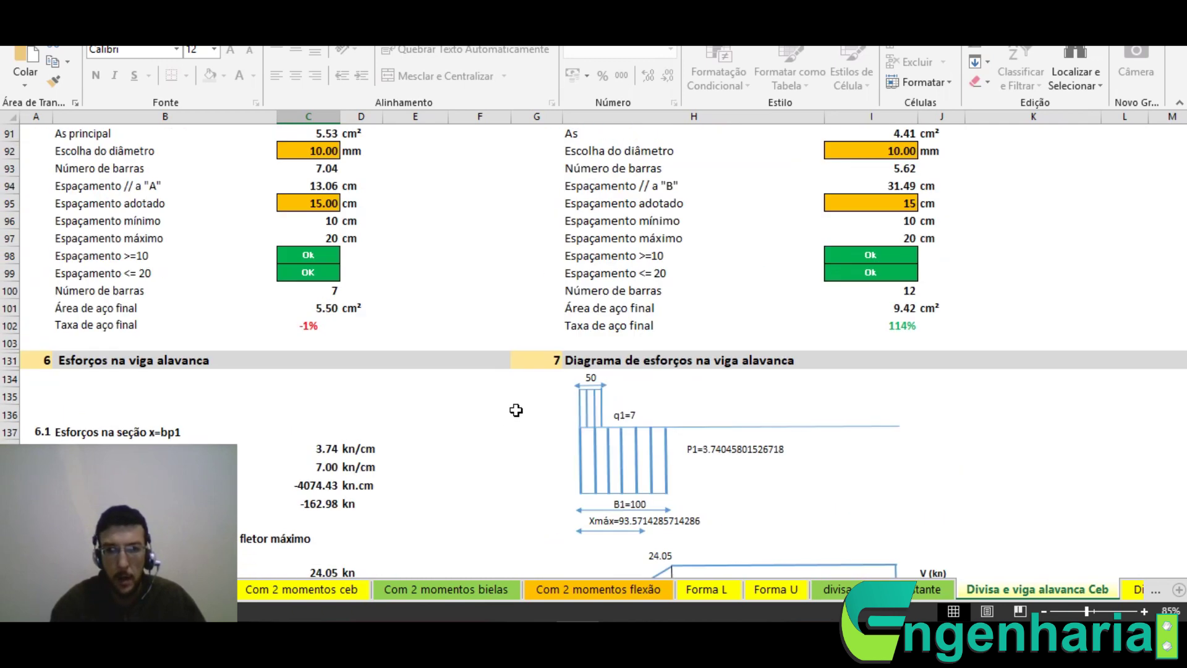
pyautogui.scroll(-2, 734, 419)
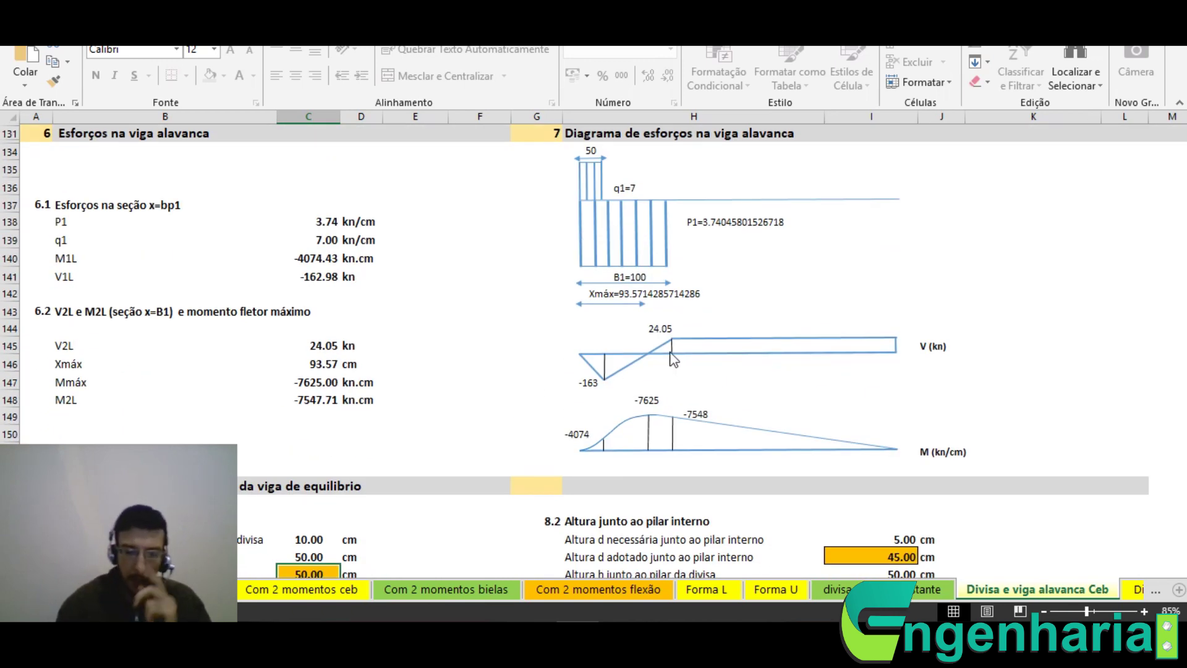
pyautogui.scroll(-1, 672, 355)
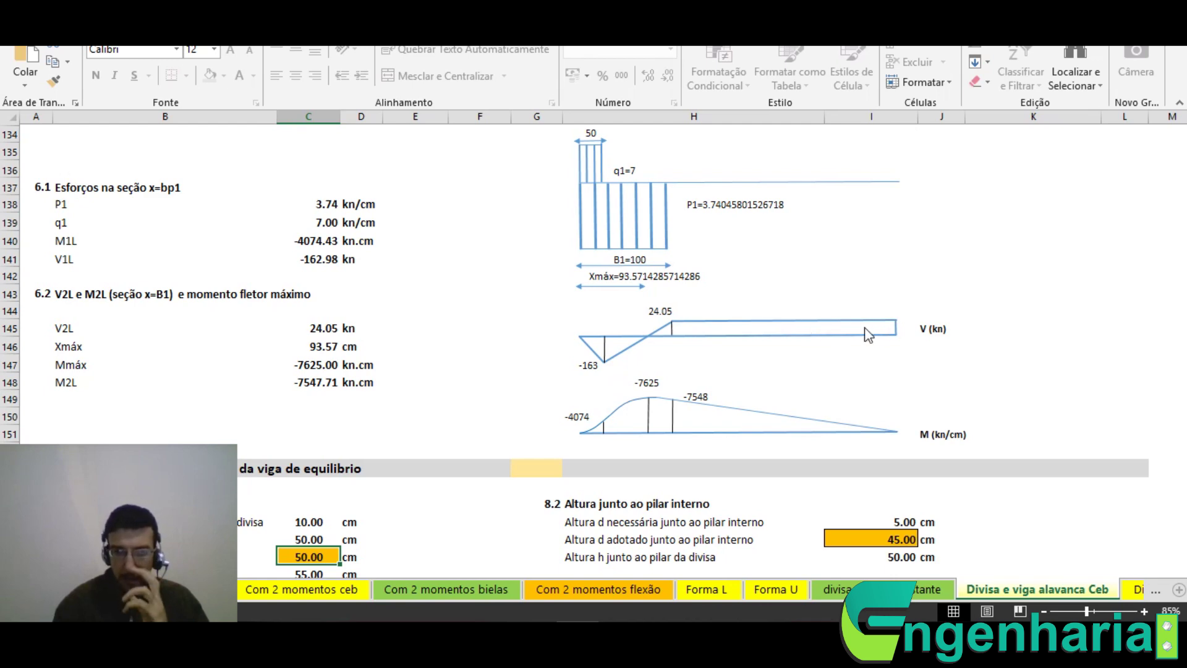
pyautogui.scroll(-8, 794, 339)
pyautogui.scroll(5, 770, 266)
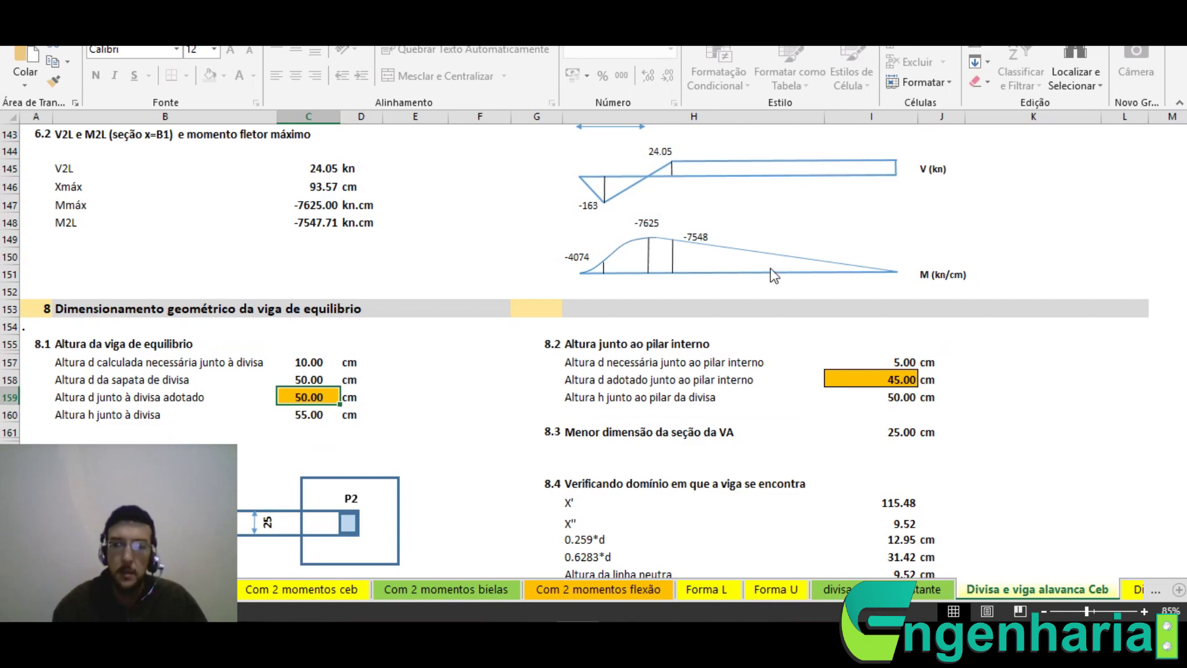
pyautogui.scroll(-3, 773, 275)
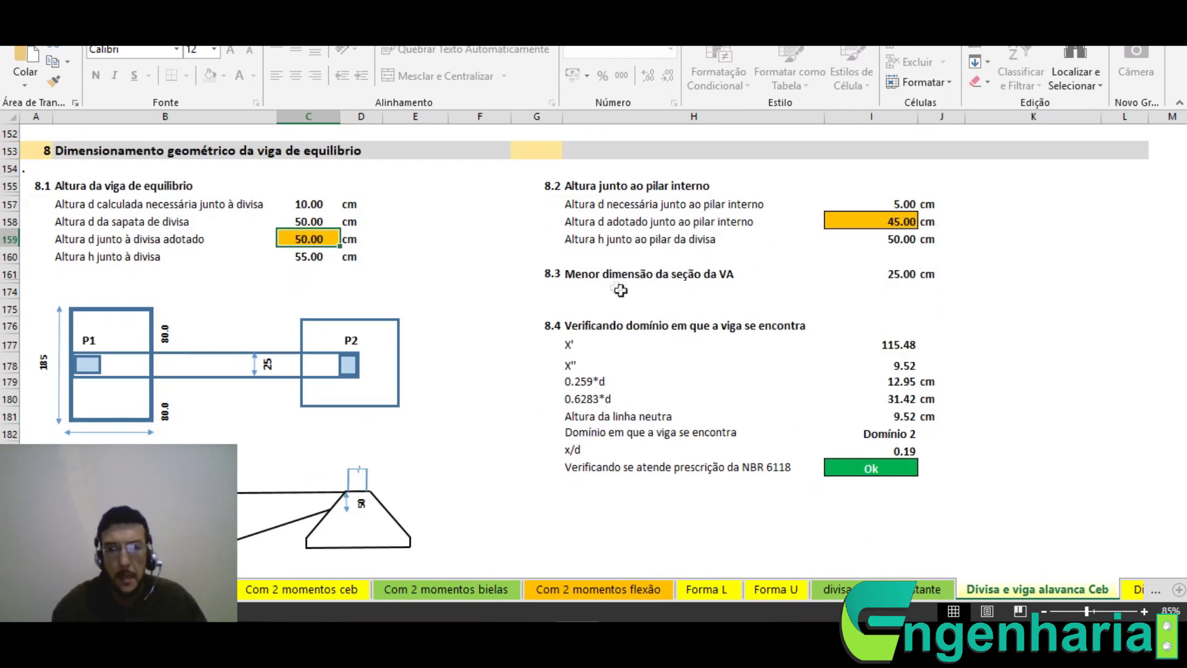
# Set "Altura d adotado junto ao pilar interno" in section 8.2 to 25 cm
pyautogui.click(856, 218)
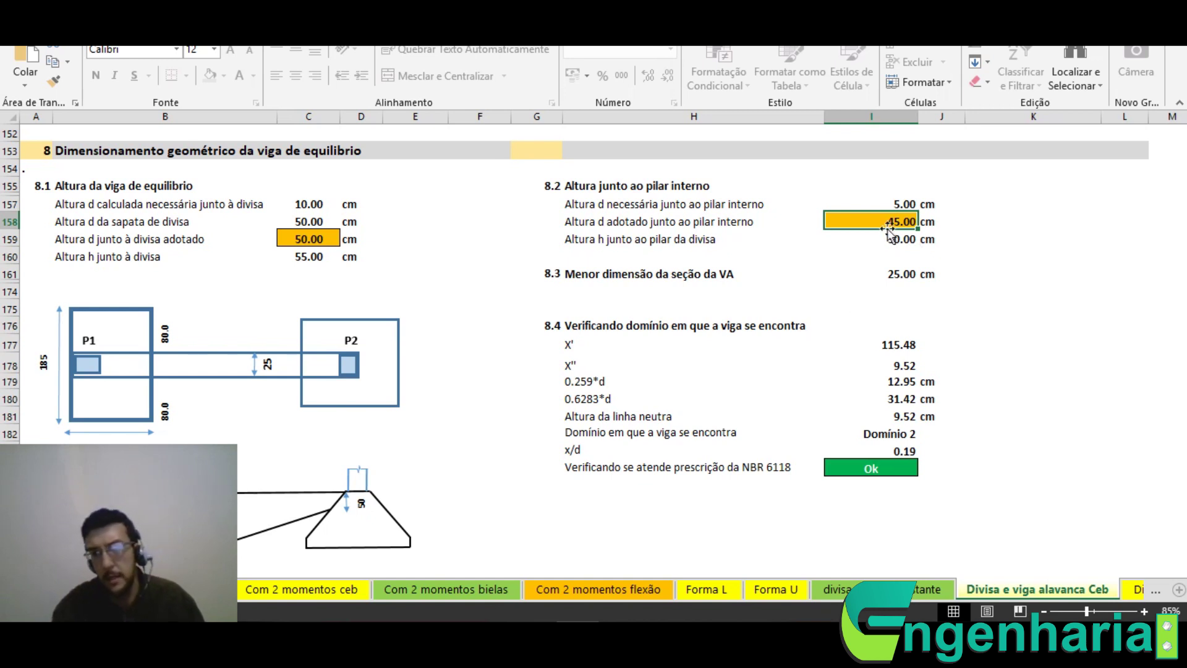
pyautogui.write('25')
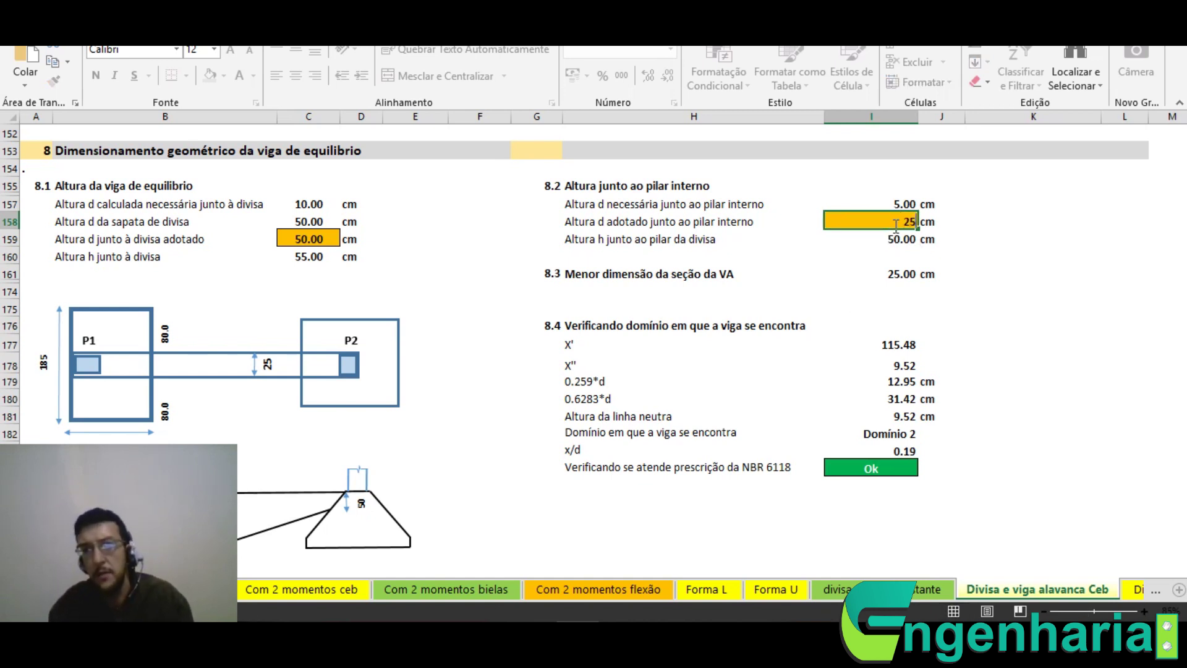
pyautogui.hotkey('ctrl', 'Return')
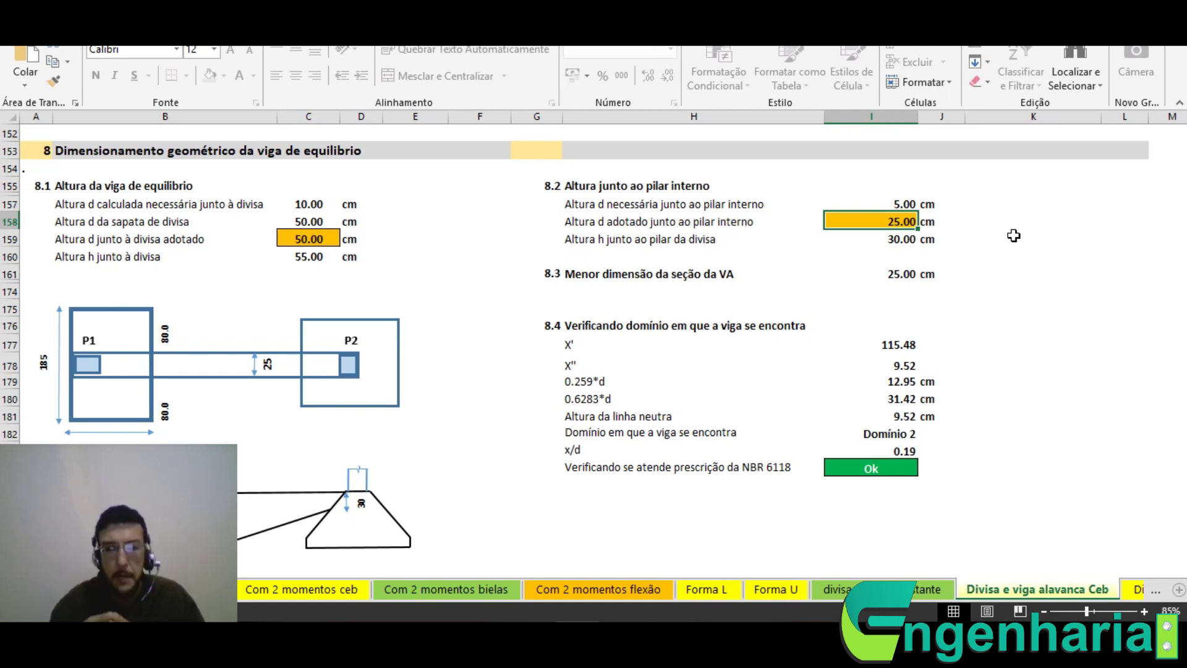
# Try an adopted height d of 50 cm at the internal column in section 8.2 and restore it to 25 cm
pyautogui.scroll(-1, 1015, 238)
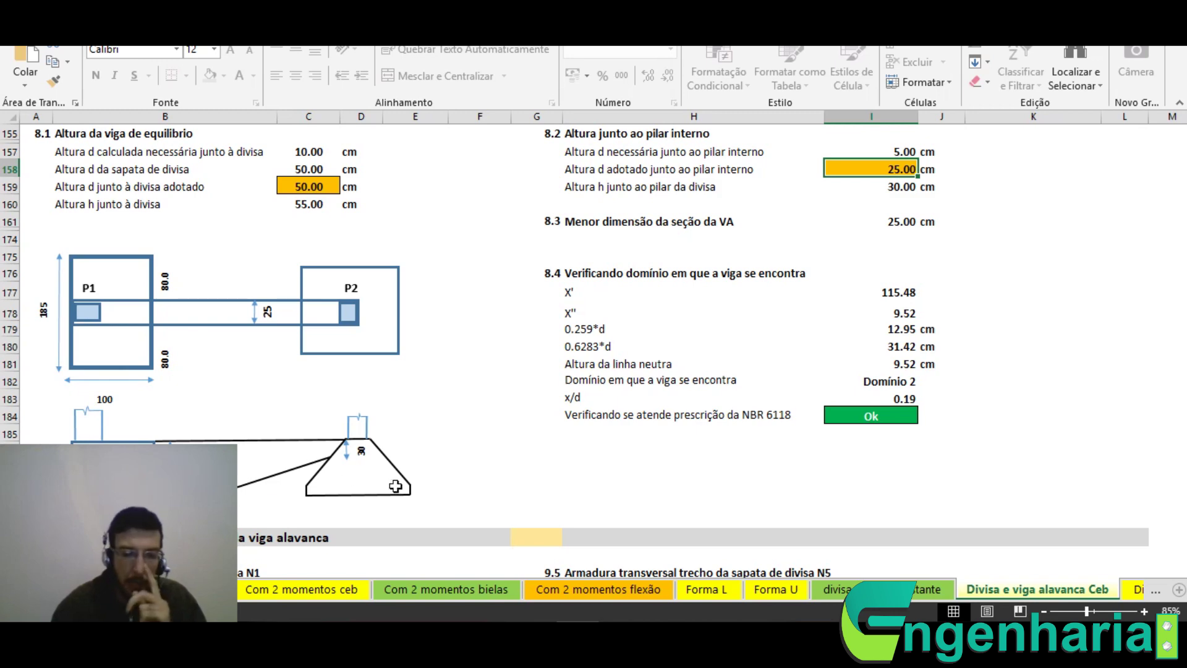
pyautogui.scroll(2, 388, 439)
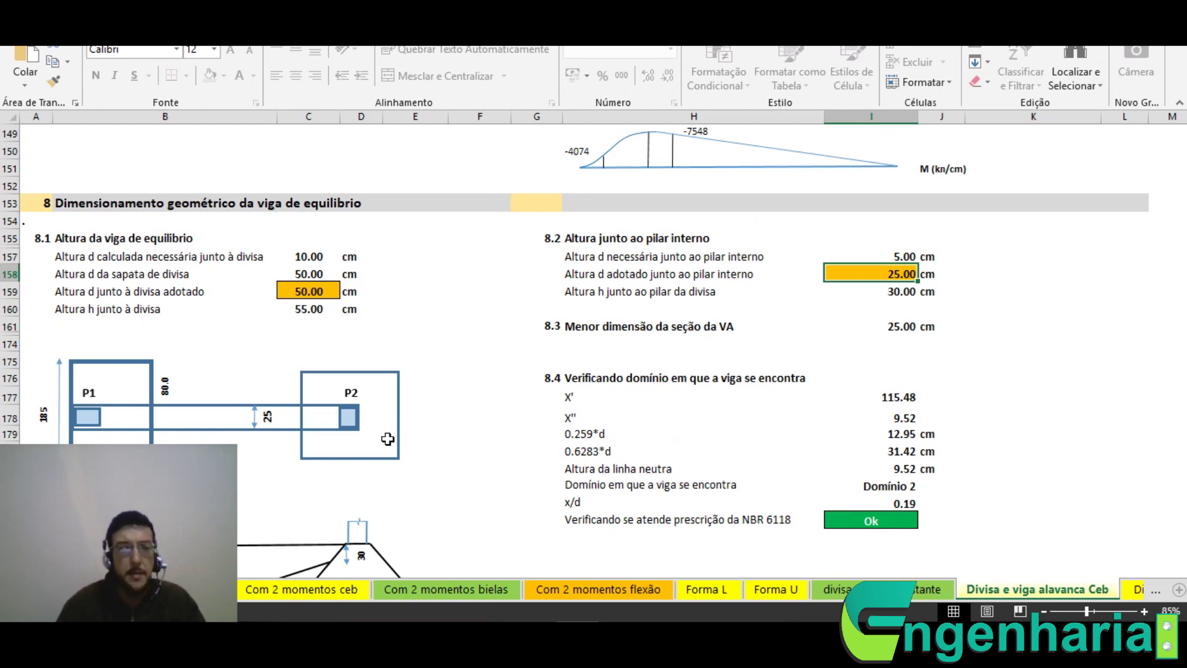
pyautogui.scroll(-2, 340, 438)
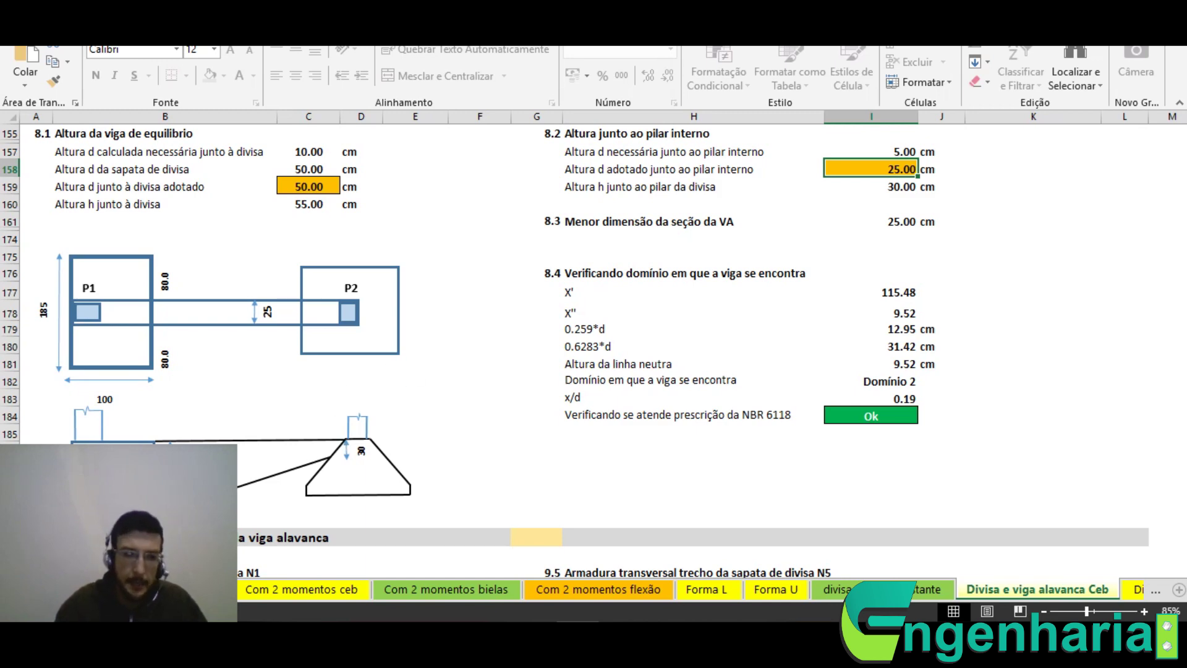
pyautogui.scroll(1, 247, 506)
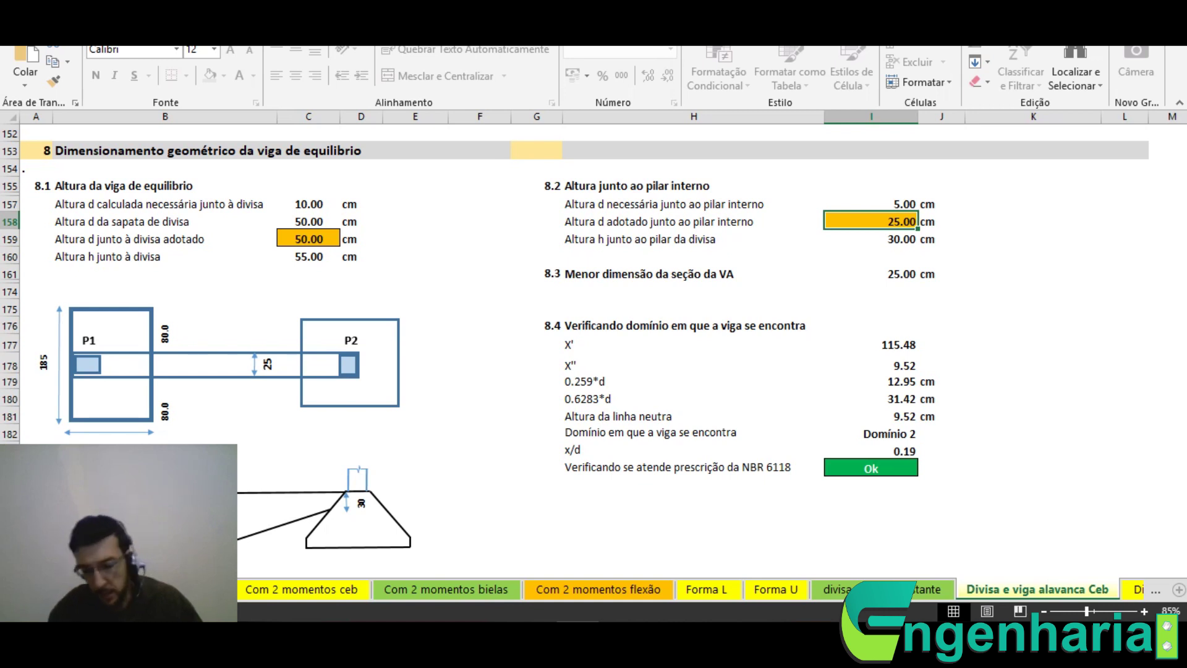
pyautogui.write('50')
pyautogui.hotkey('ctrl', 'Return')
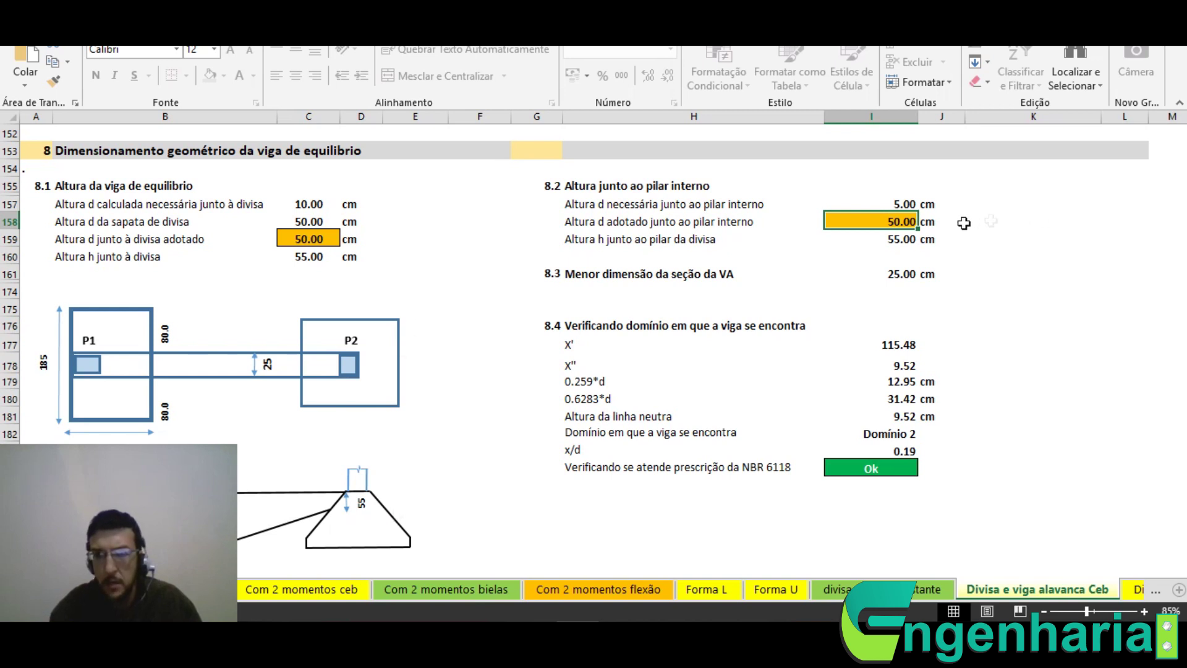
pyautogui.write('25')
pyautogui.press('Return')
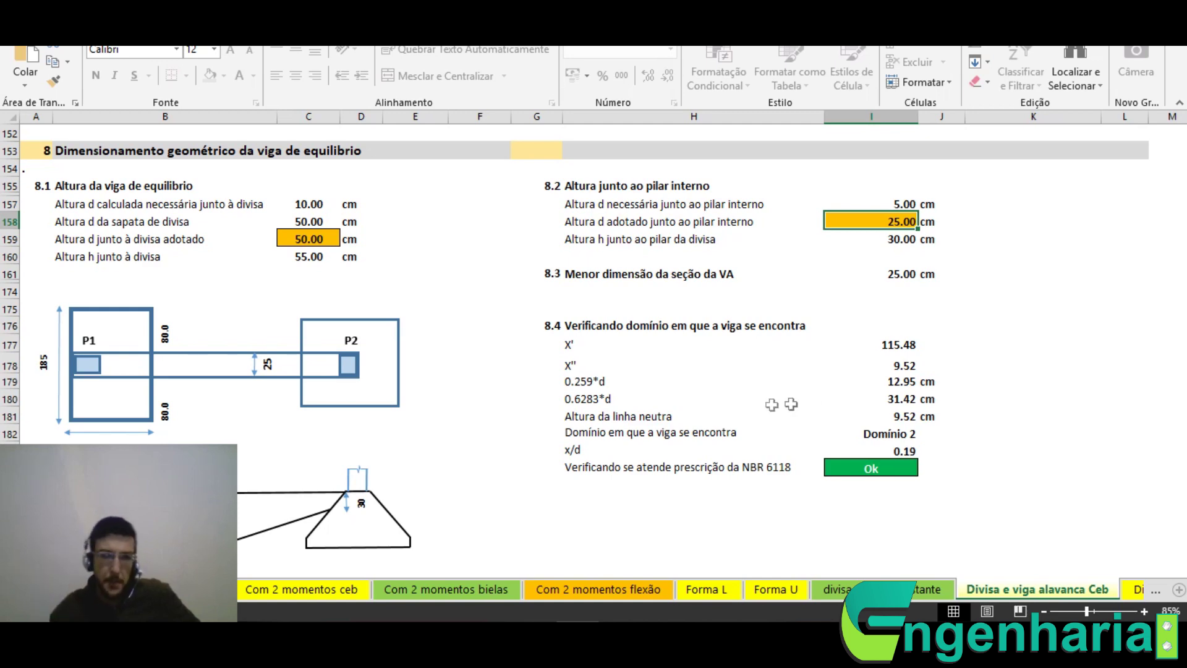
# Review the lever beam reinforcement and its checks in section 9 and the longitudinal and transverse bar detailing in section 10
pyautogui.scroll(-1, 606, 402)
pyautogui.scroll(3, 604, 391)
pyautogui.scroll(-8, 680, 396)
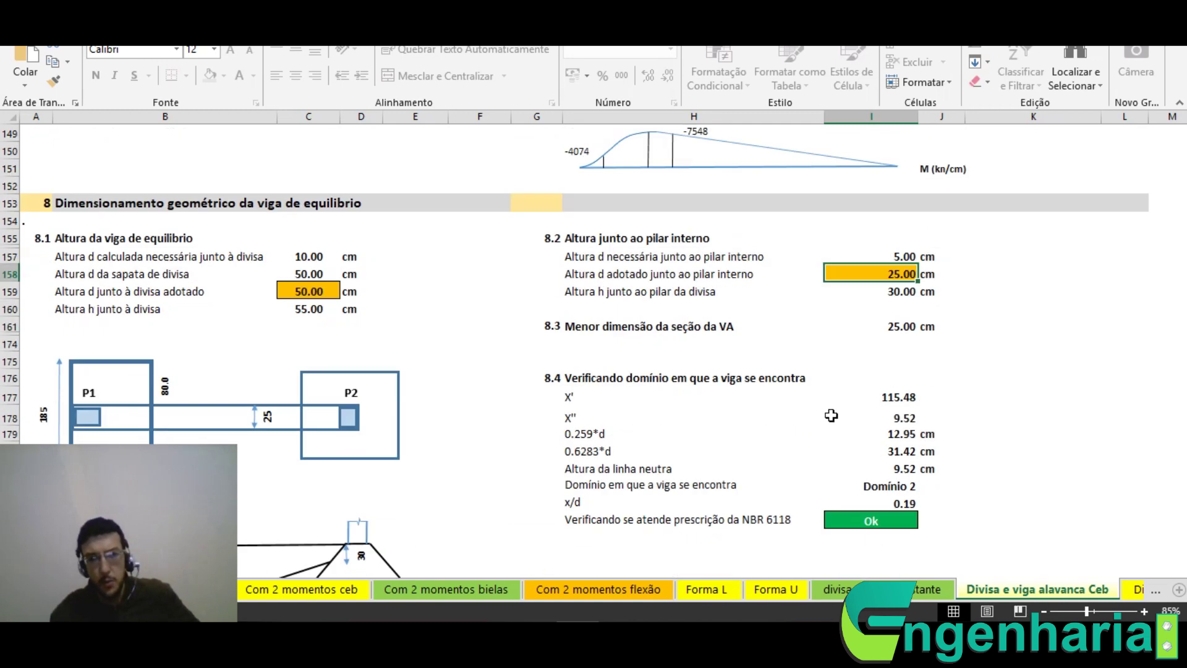
pyautogui.scroll(-3, 769, 398)
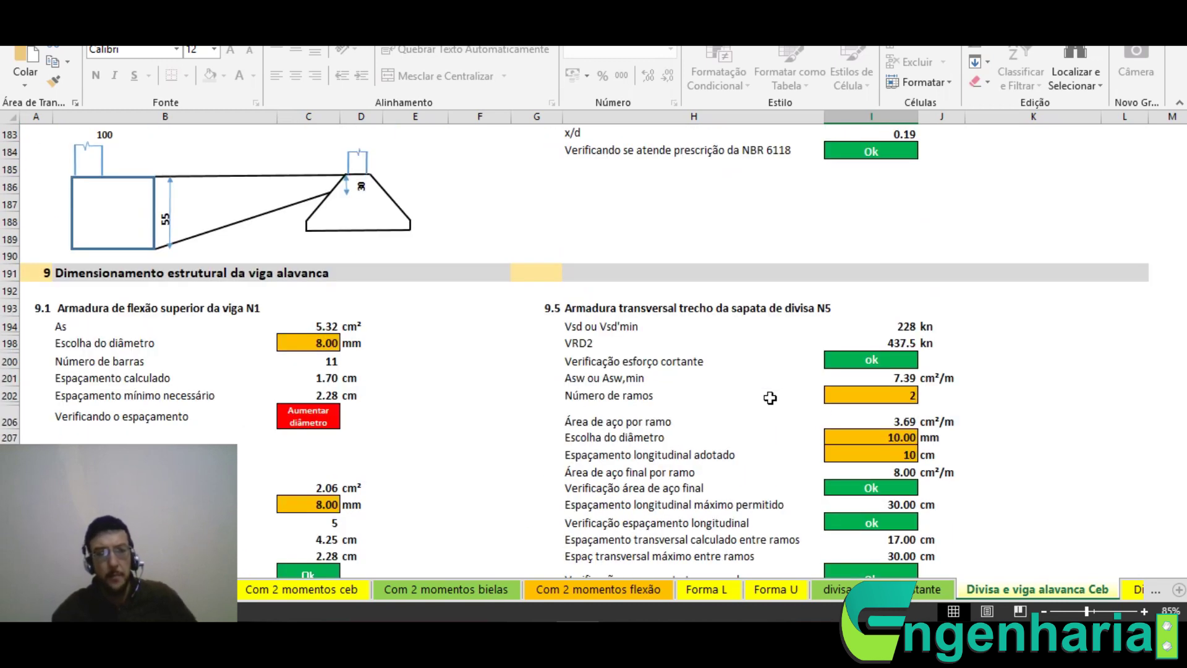
pyautogui.scroll(-1, 574, 389)
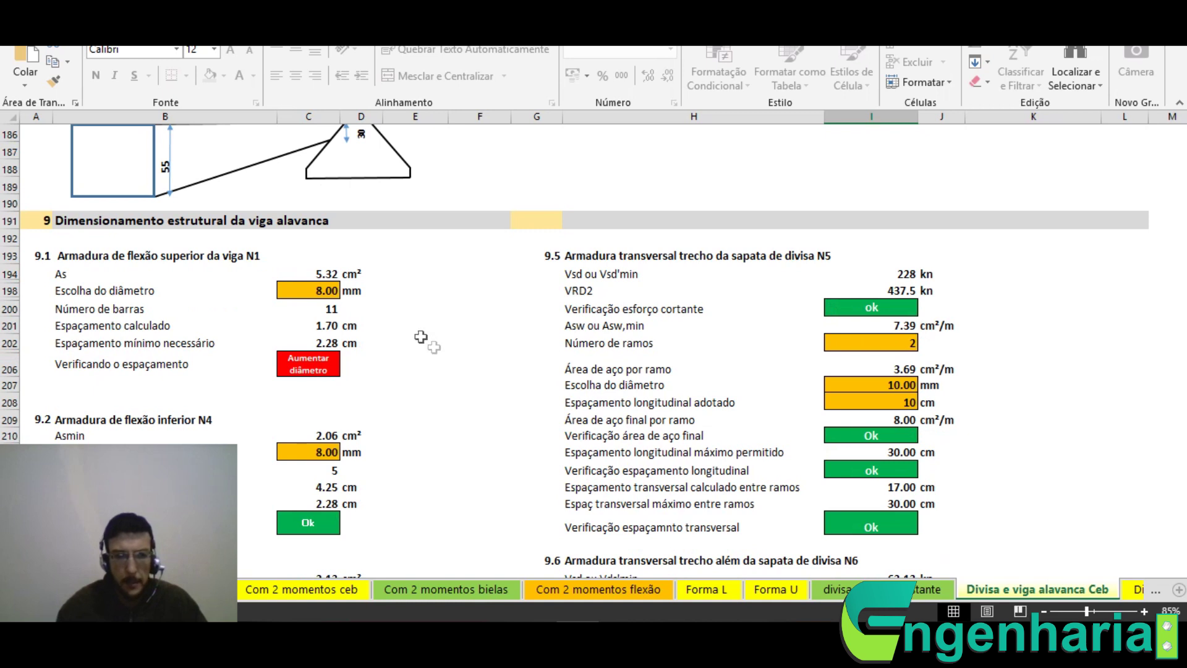
pyautogui.click(304, 291)
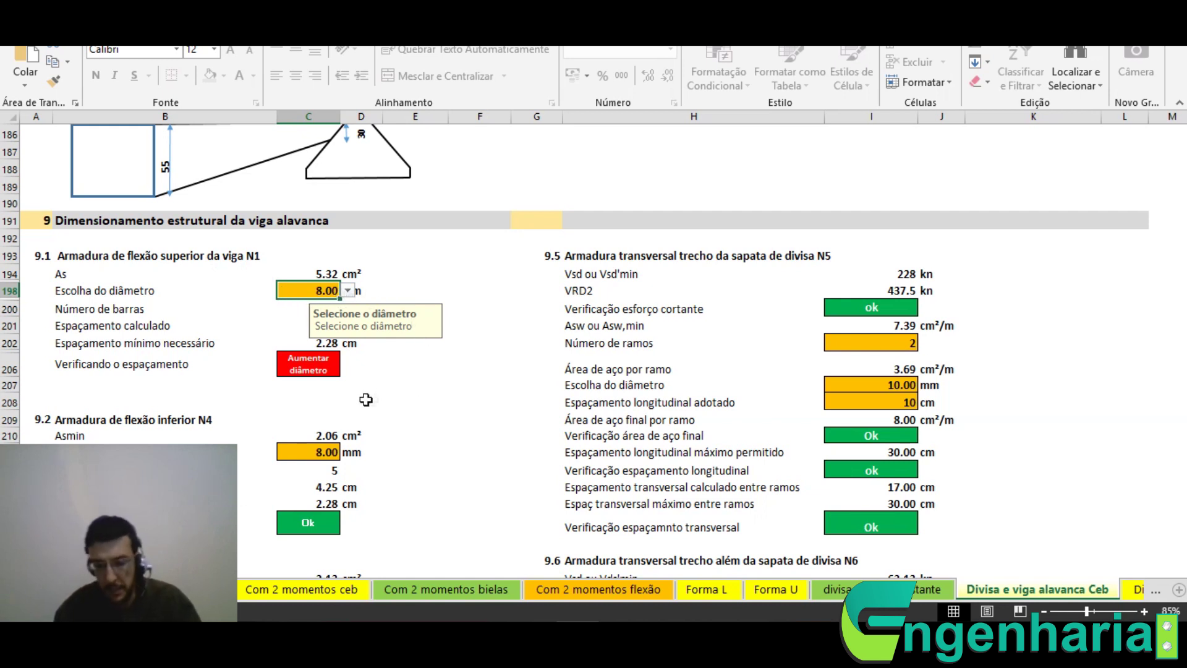
pyautogui.press('Return')
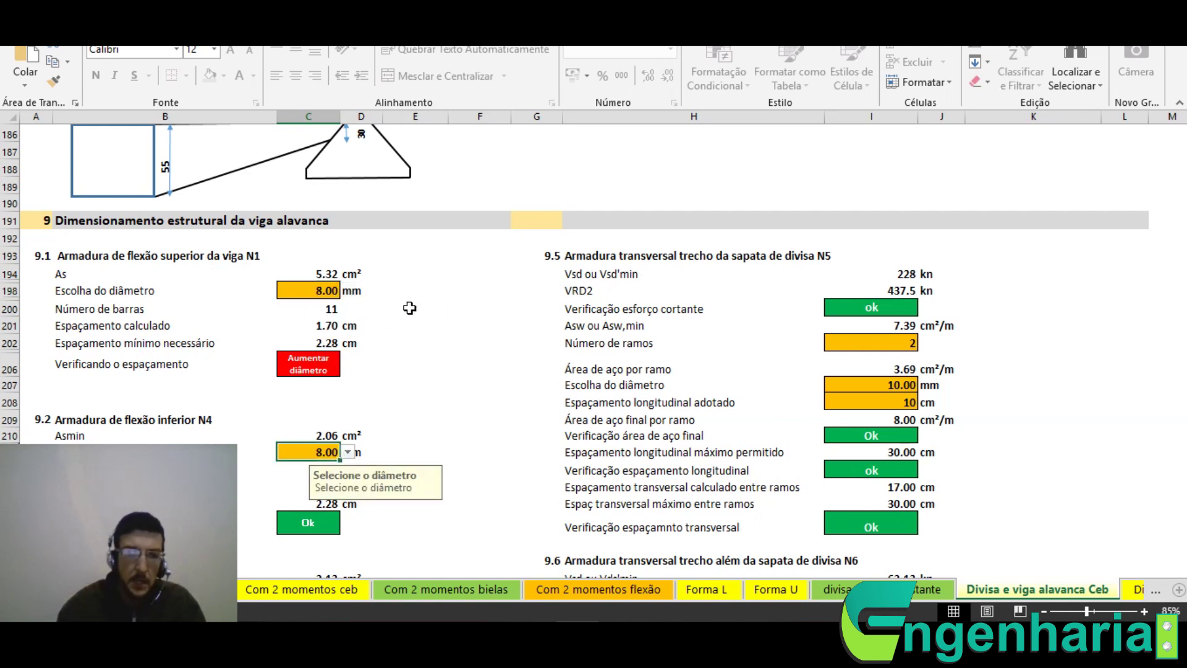
pyautogui.scroll(-4, 385, 307)
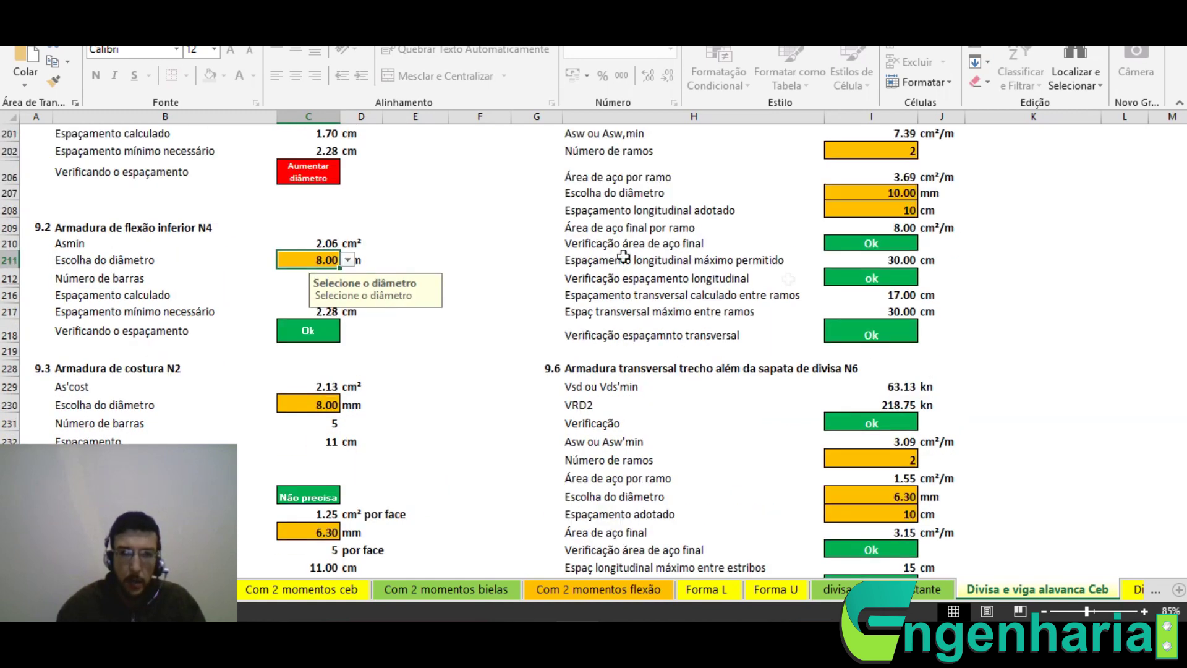
pyautogui.scroll(-10, 854, 413)
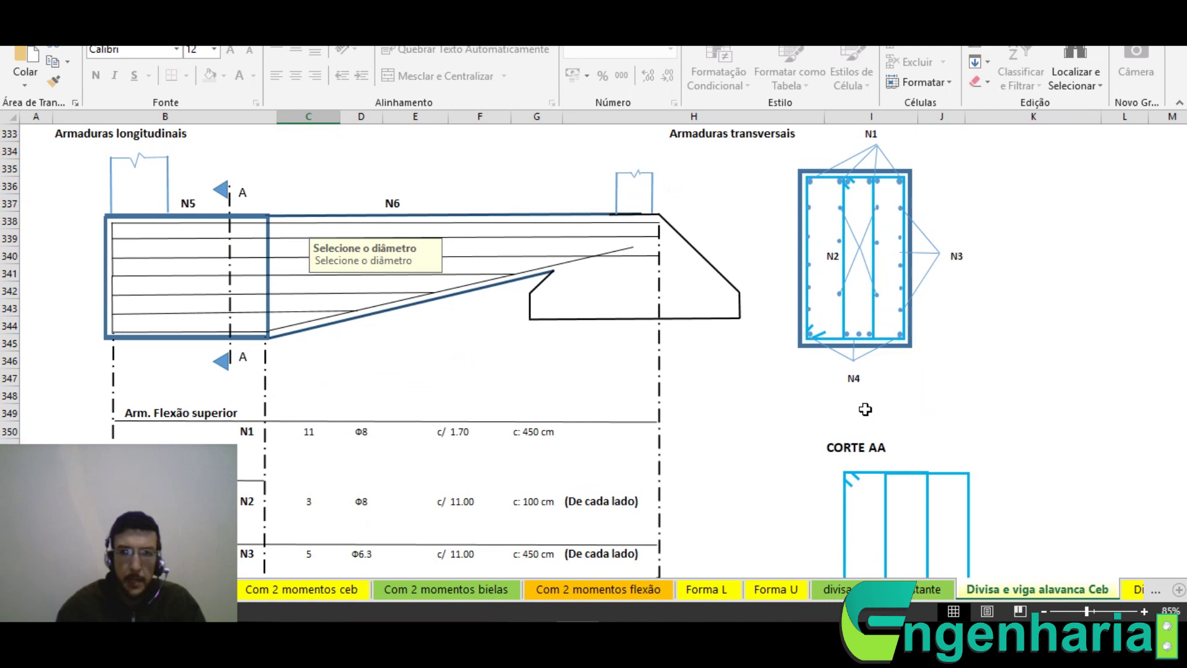
pyautogui.scroll(1, 856, 412)
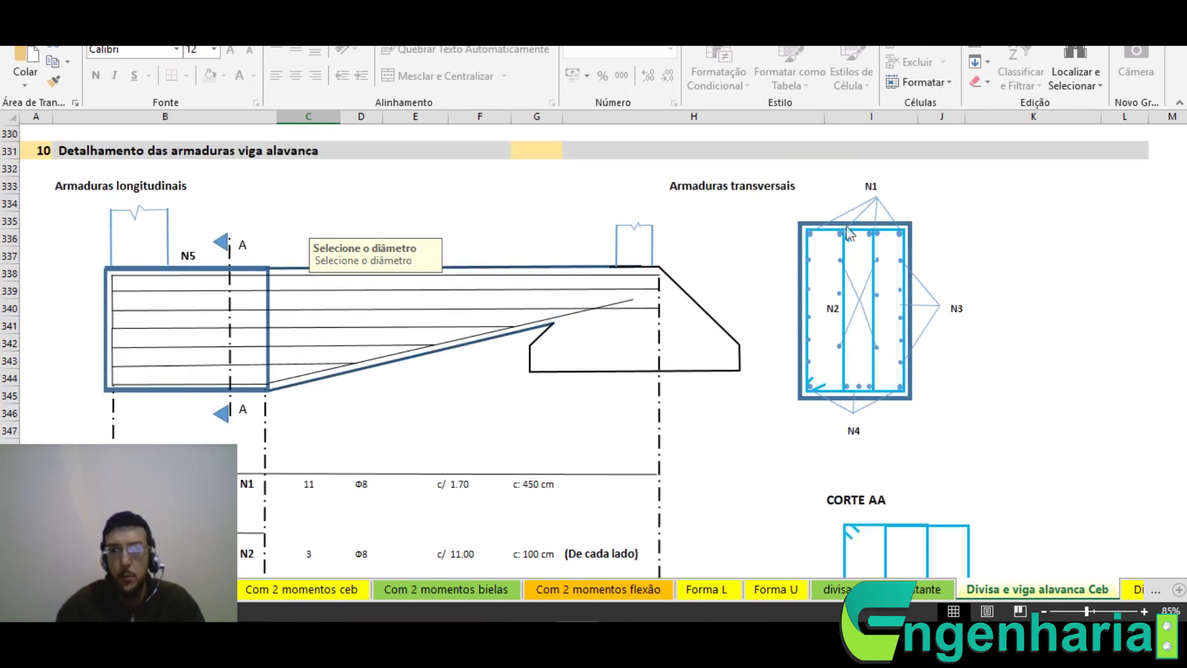
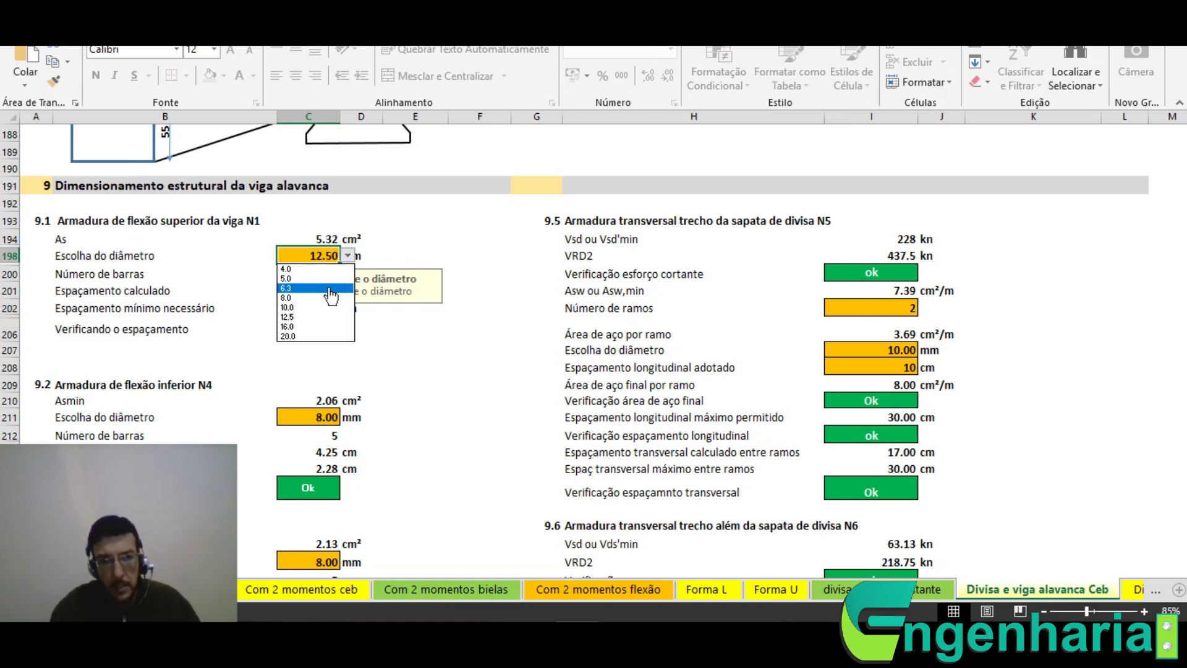
# Choose a 10 mm bar diameter for the upper flexural reinforcement N1 in section 9.1
pyautogui.click(331, 311)
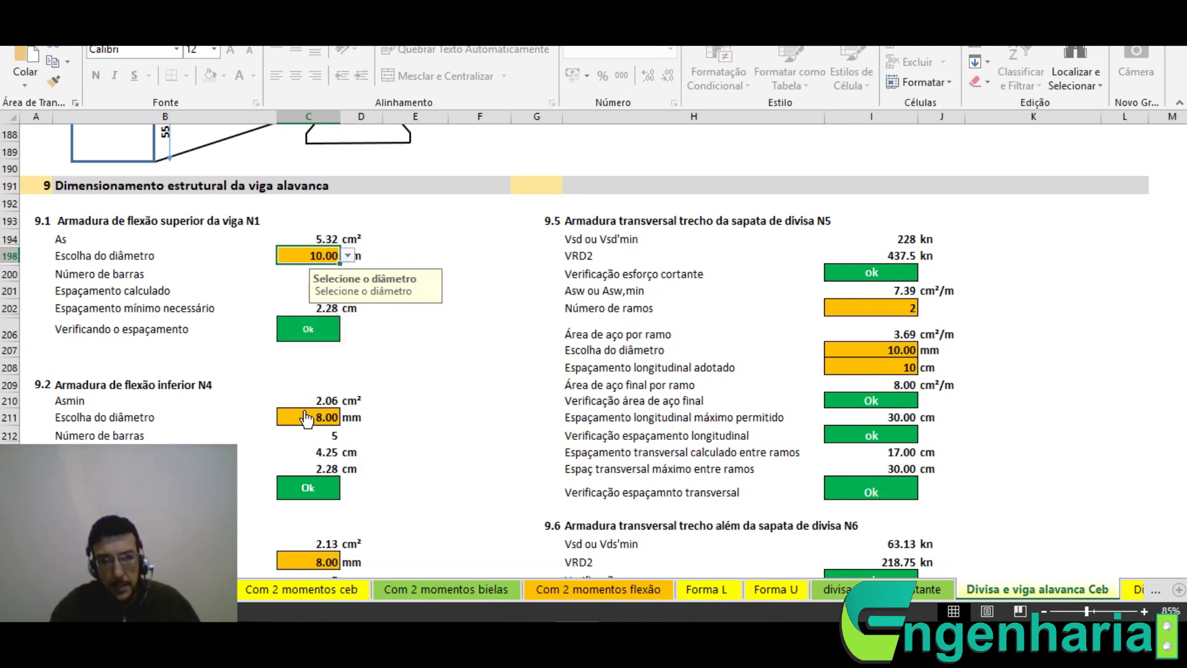
pyautogui.click(308, 421)
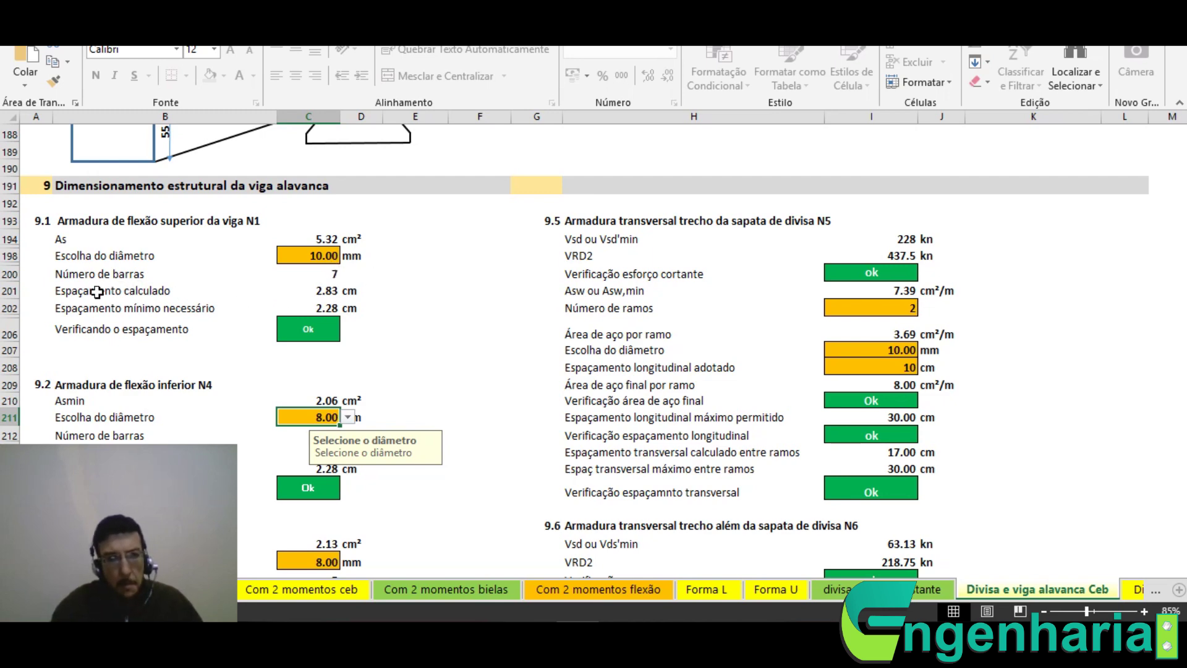
# Review the bar diameters, counts and spacings of reinforcements N4, N2 and N3 in sections 9.2 to 9.4
pyautogui.scroll(-1, 327, 326)
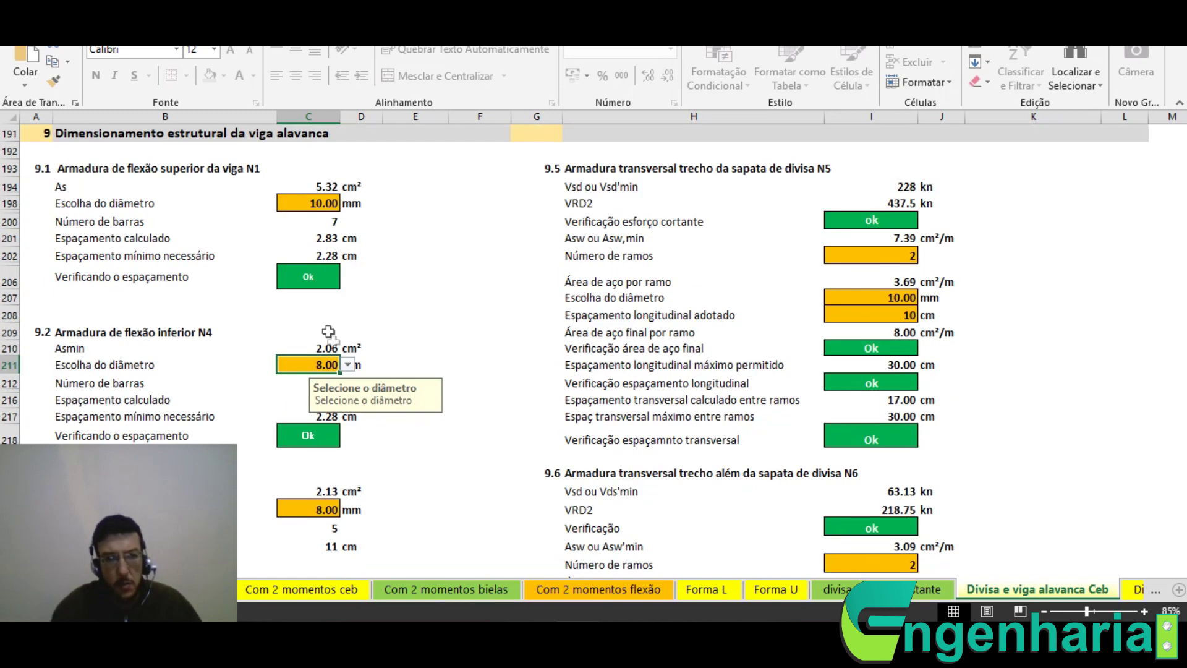
pyautogui.scroll(-1, 328, 326)
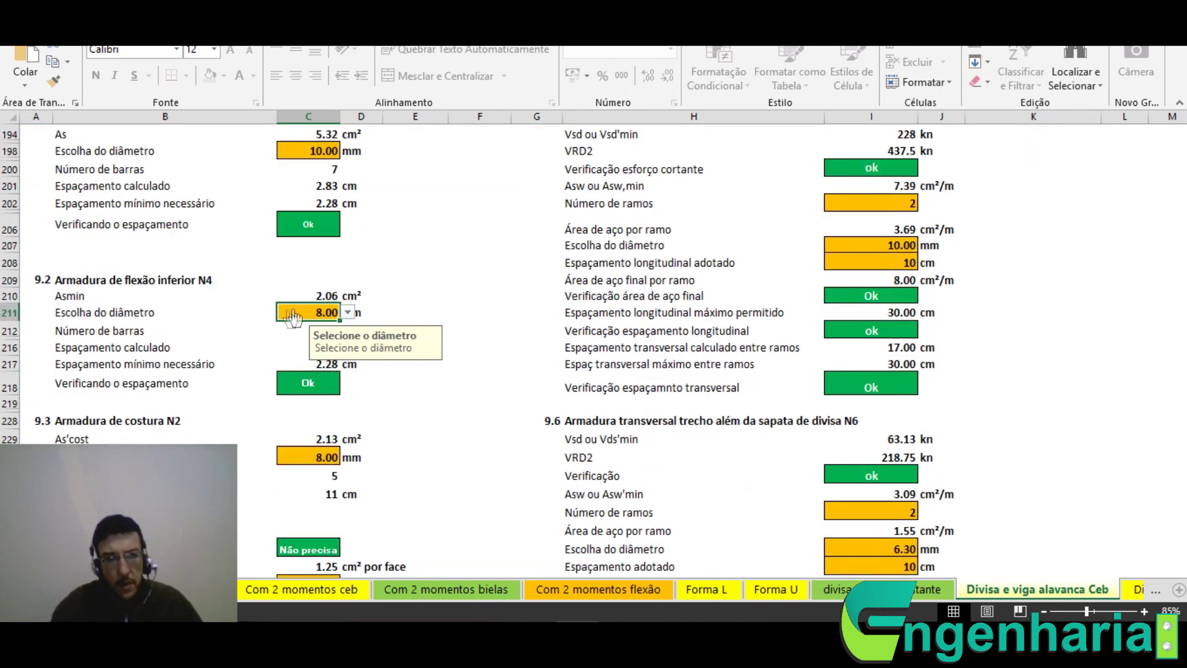
pyautogui.click(347, 312)
pyautogui.click(349, 313)
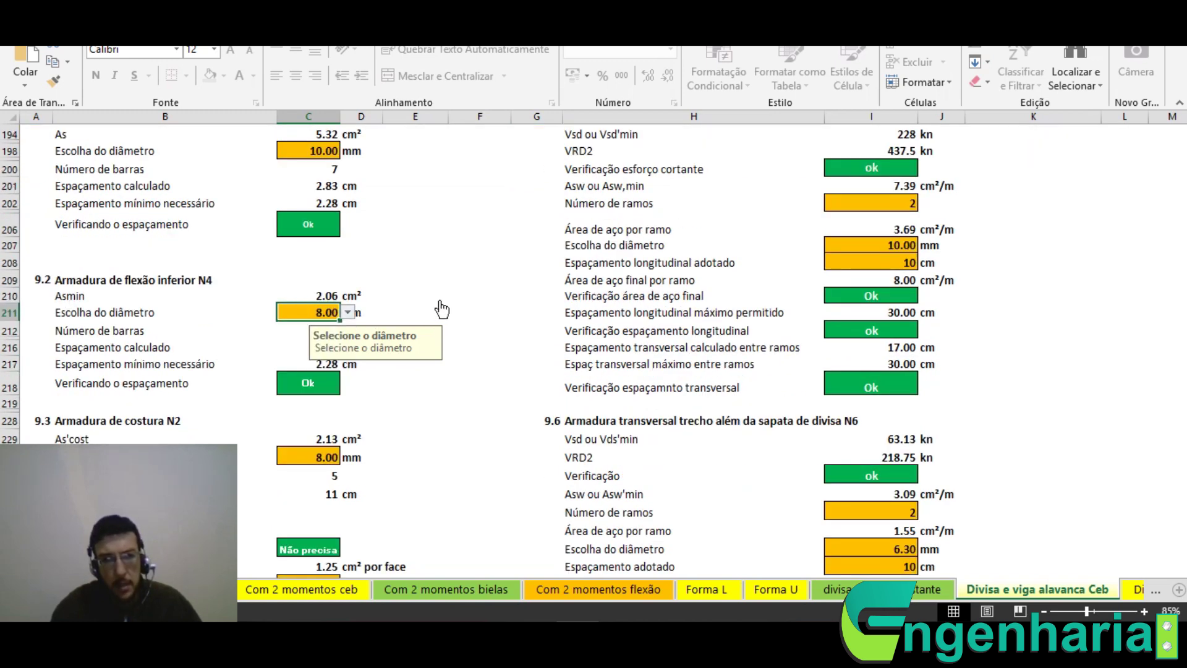
pyautogui.click(307, 459)
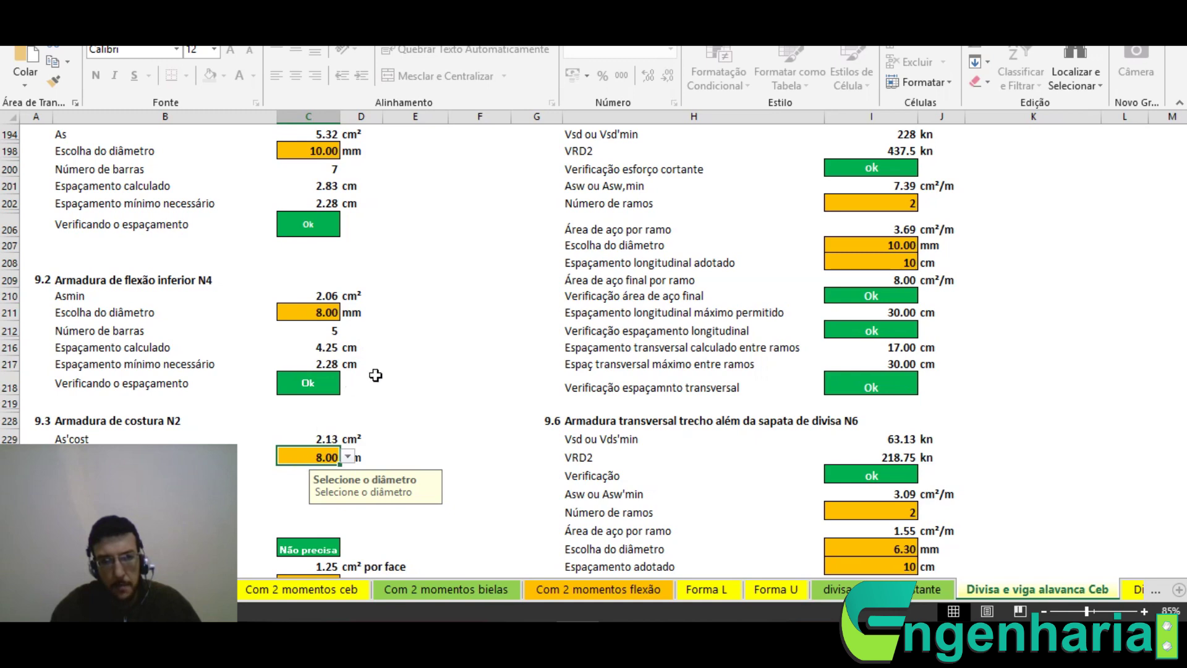
pyautogui.scroll(-3, 374, 376)
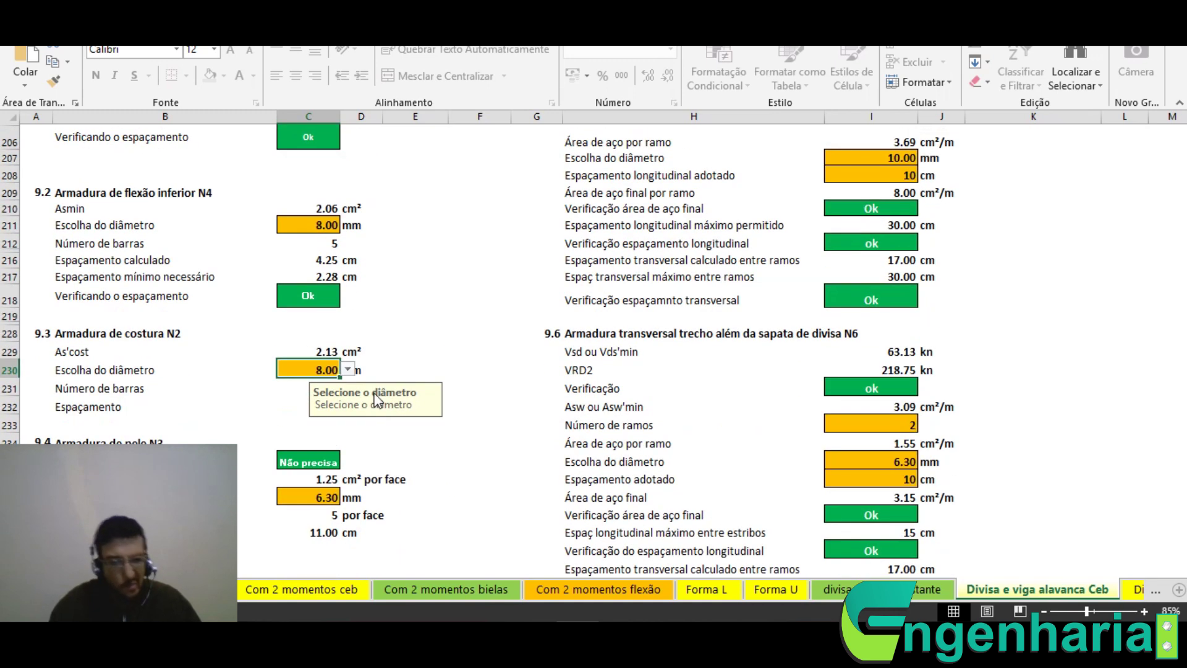
pyautogui.click(302, 225)
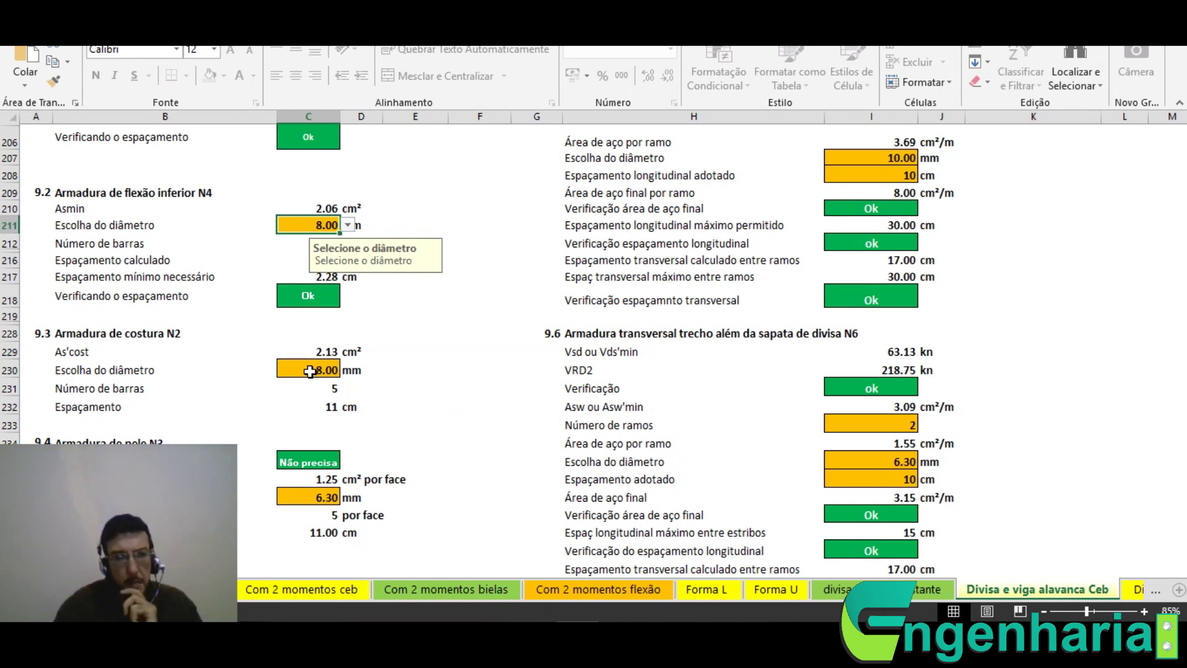
pyautogui.scroll(-1, 313, 371)
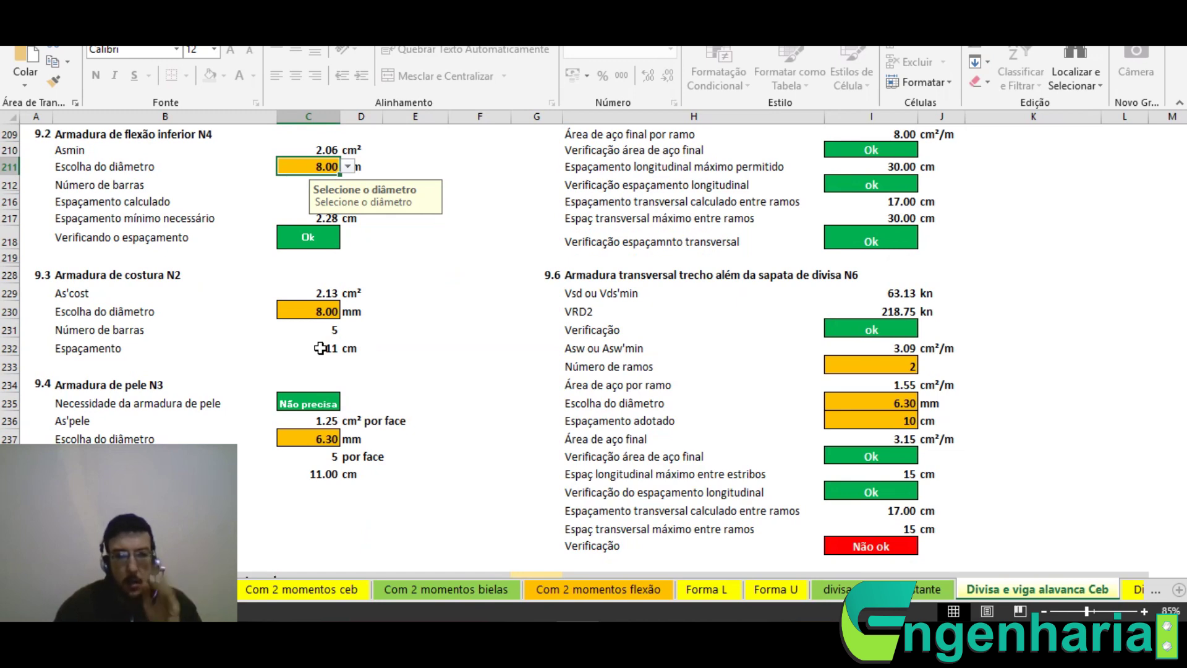
pyautogui.scroll(-1, 320, 349)
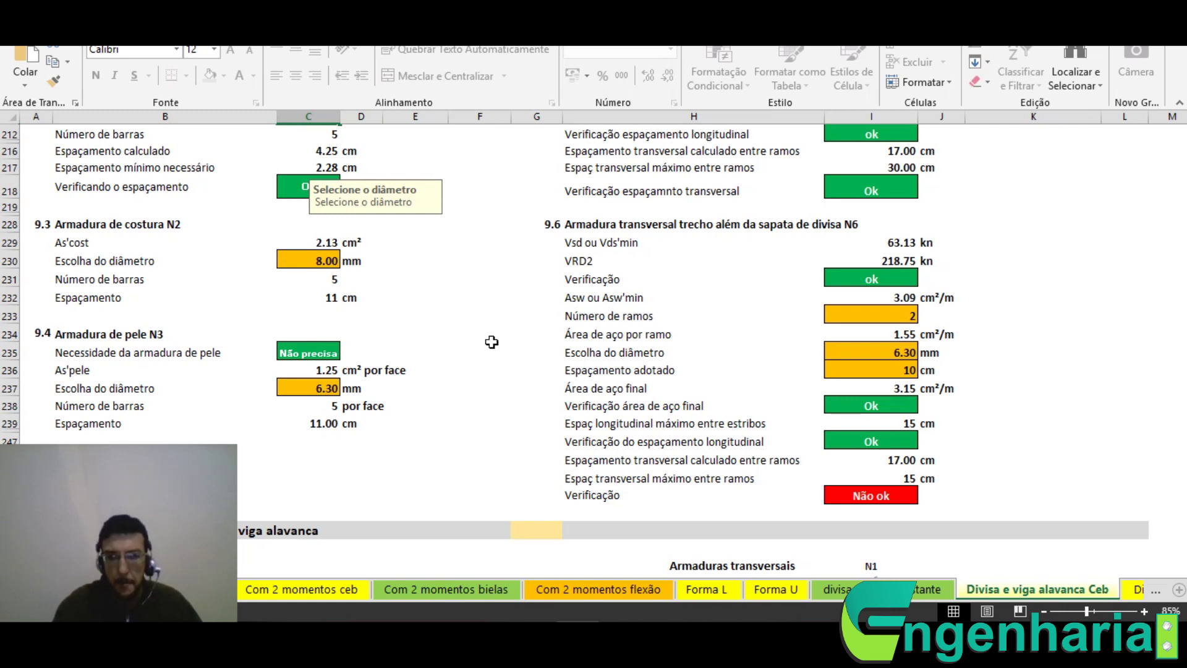
# Examine the lever beam force diagrams in section 7 and the N5 transverse reinforcement values and checks in section 9.5
pyautogui.scroll(7, 493, 342)
pyautogui.scroll(-1, 978, 367)
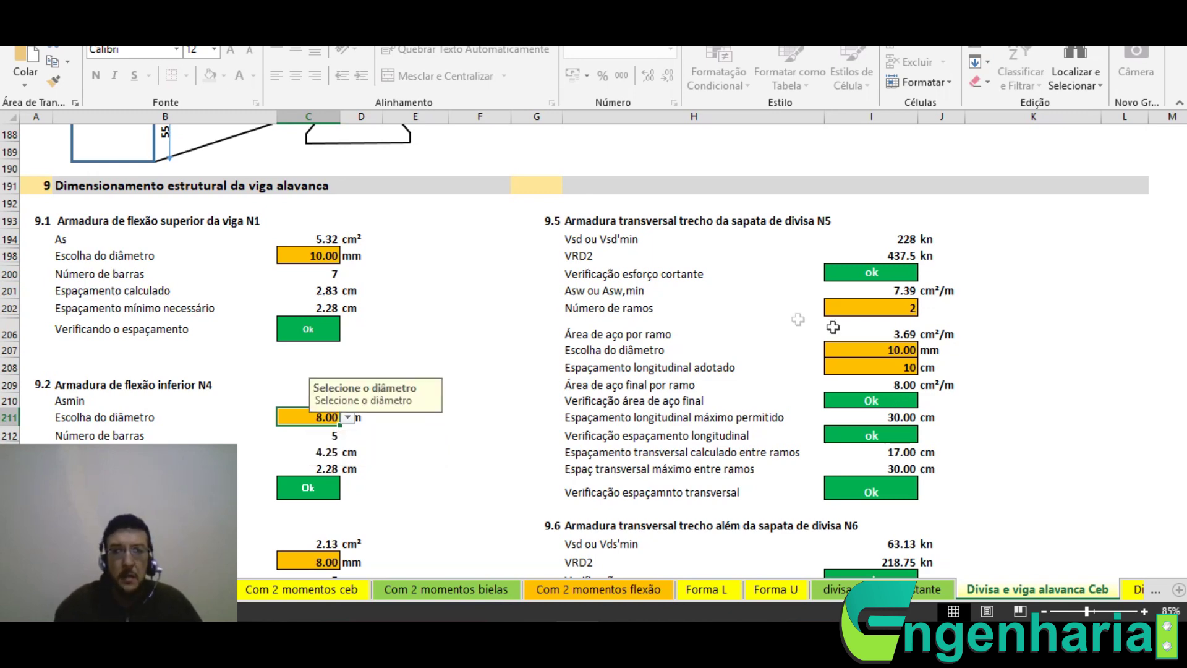
pyautogui.scroll(5, 794, 318)
pyautogui.scroll(12, 793, 319)
pyautogui.scroll(-3, 794, 321)
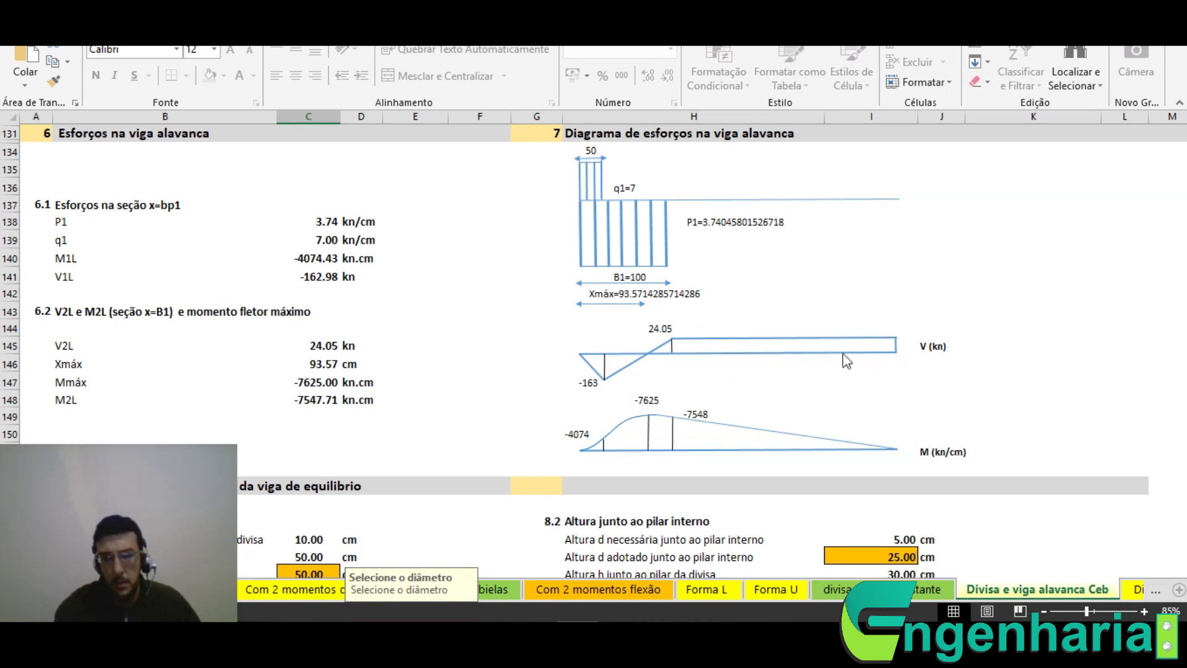
pyautogui.scroll(-14, 844, 355)
pyautogui.scroll(-1, 843, 355)
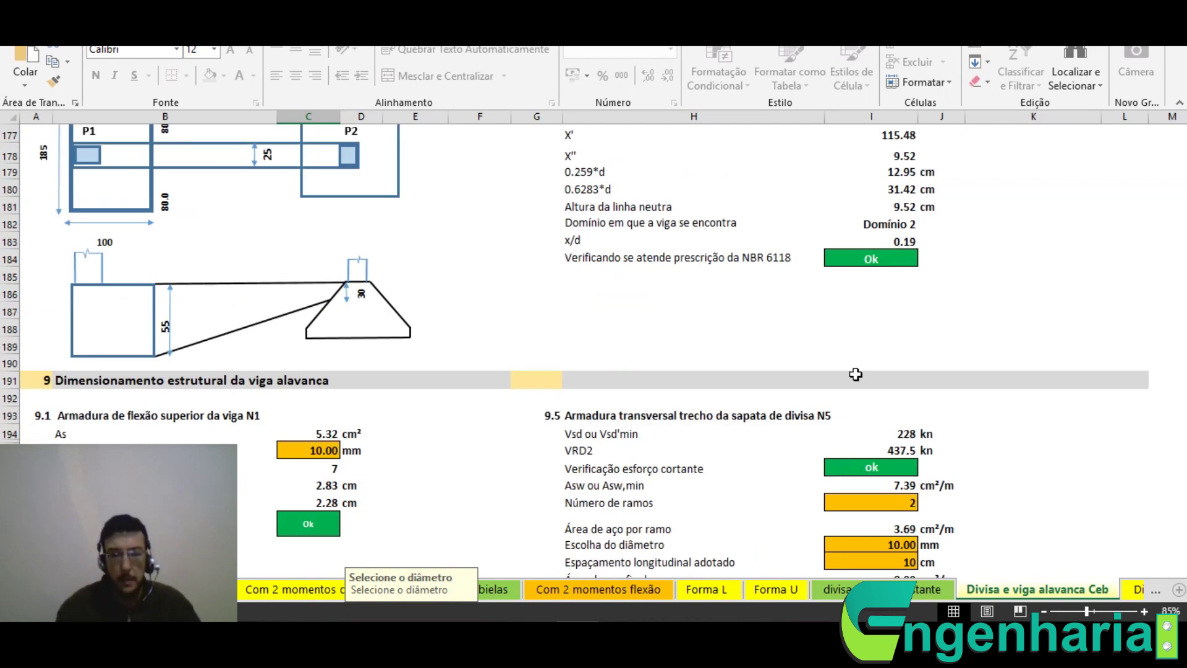
pyautogui.scroll(-5, 856, 374)
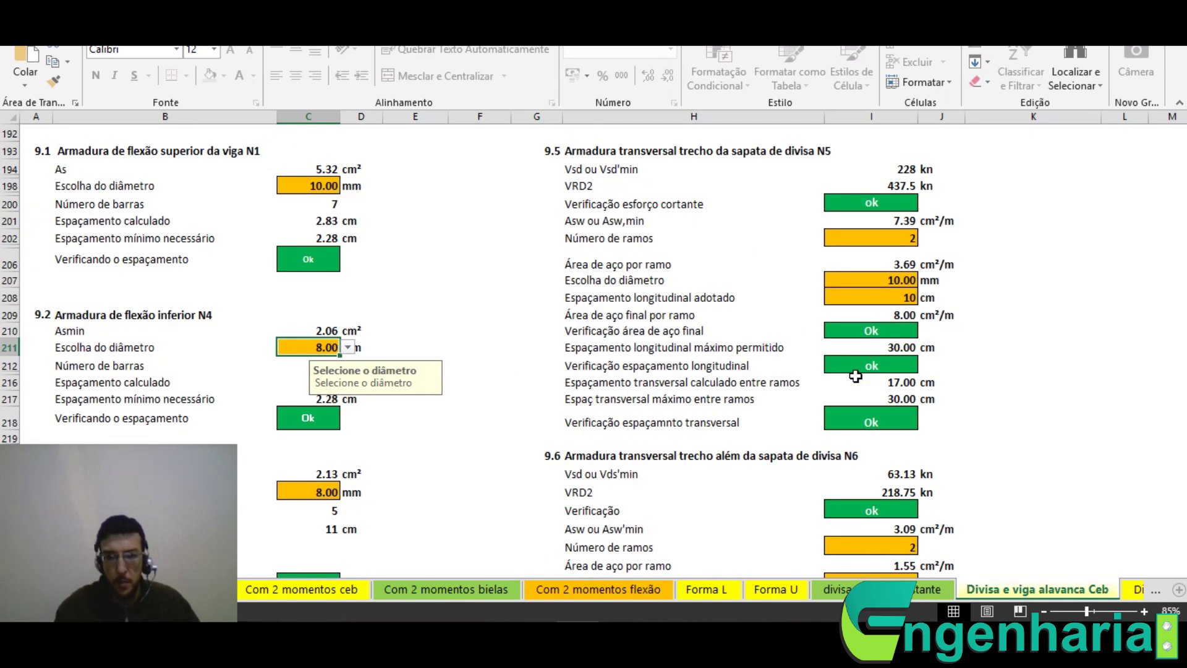
pyautogui.scroll(1, 856, 375)
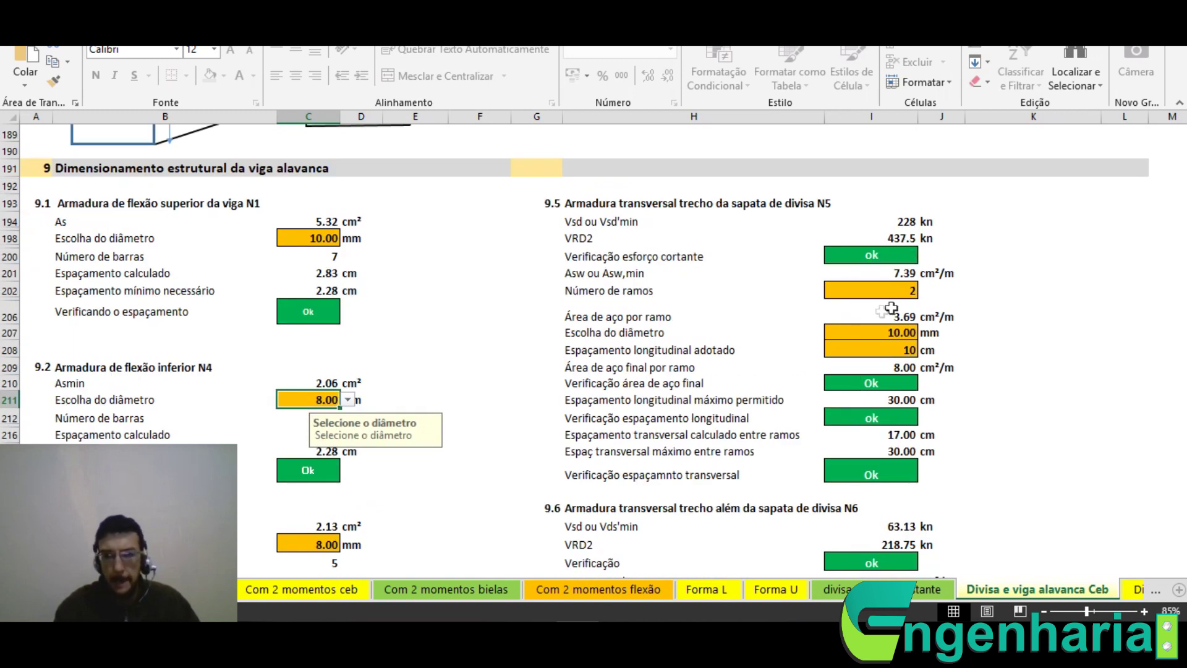
pyautogui.scroll(-1, 944, 328)
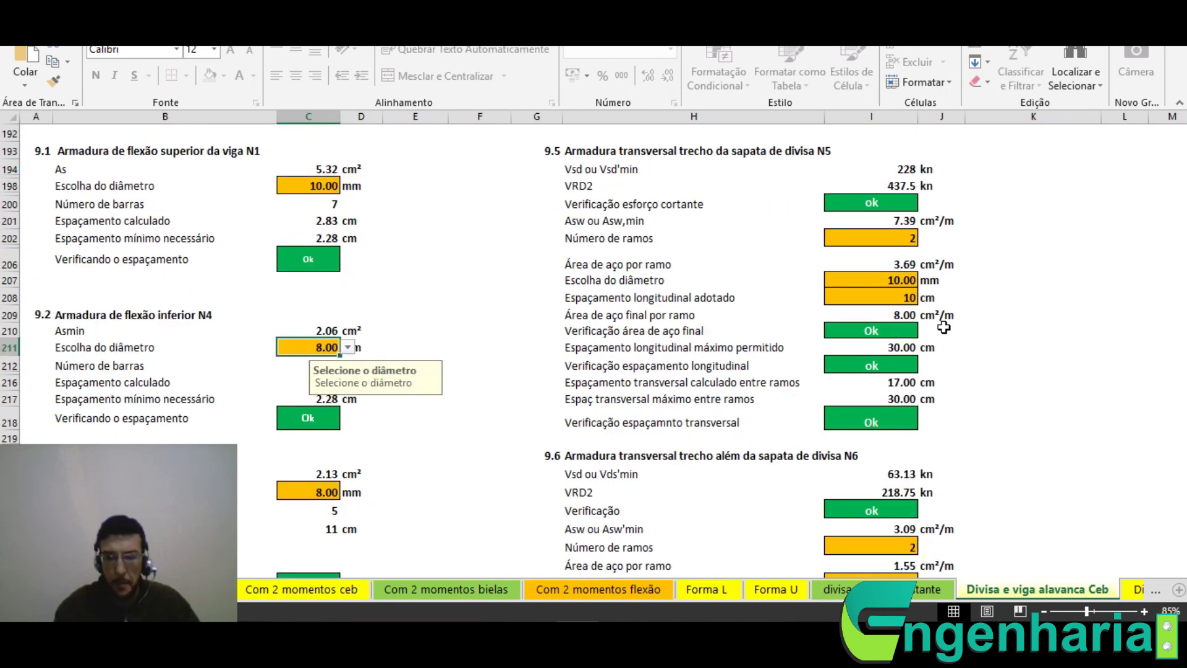
pyautogui.scroll(1, 855, 222)
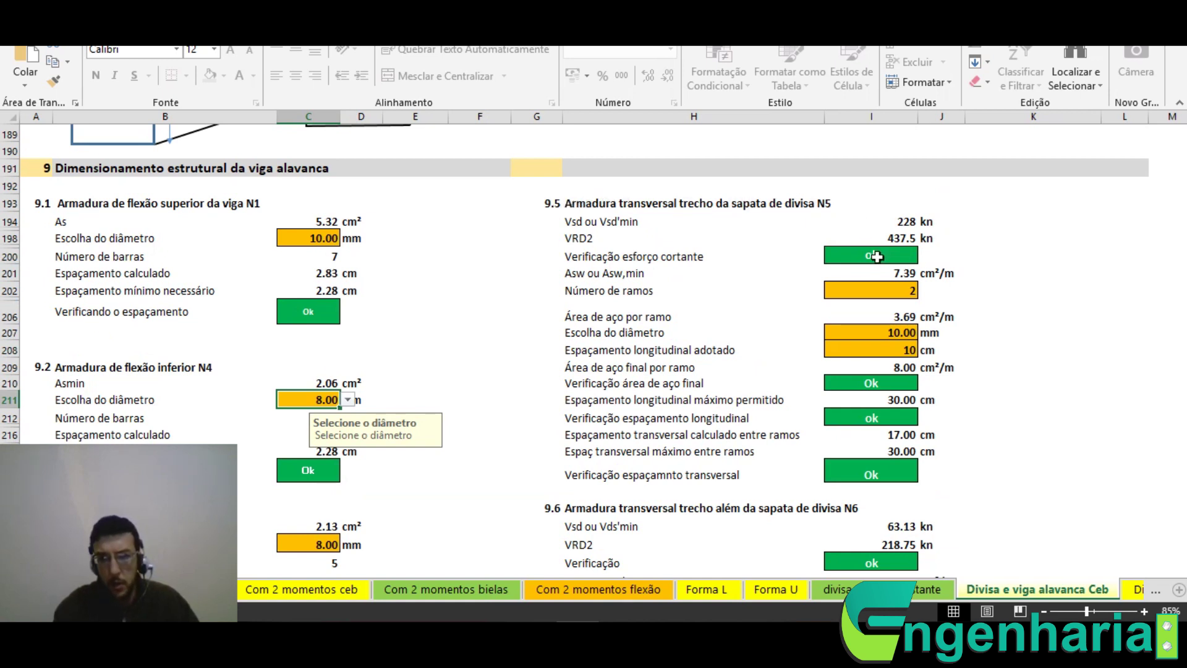
# Choose an 8 mm bar diameter for the transverse reinforcement N5 in section 9.5
pyautogui.click(858, 290)
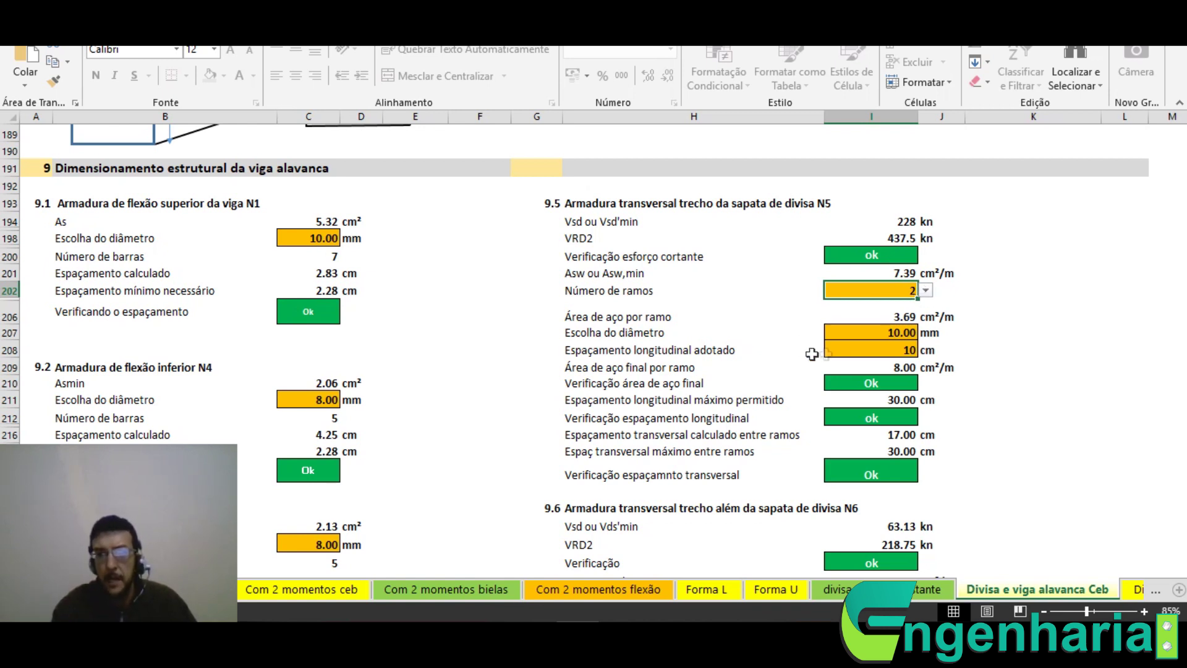
pyautogui.click(860, 348)
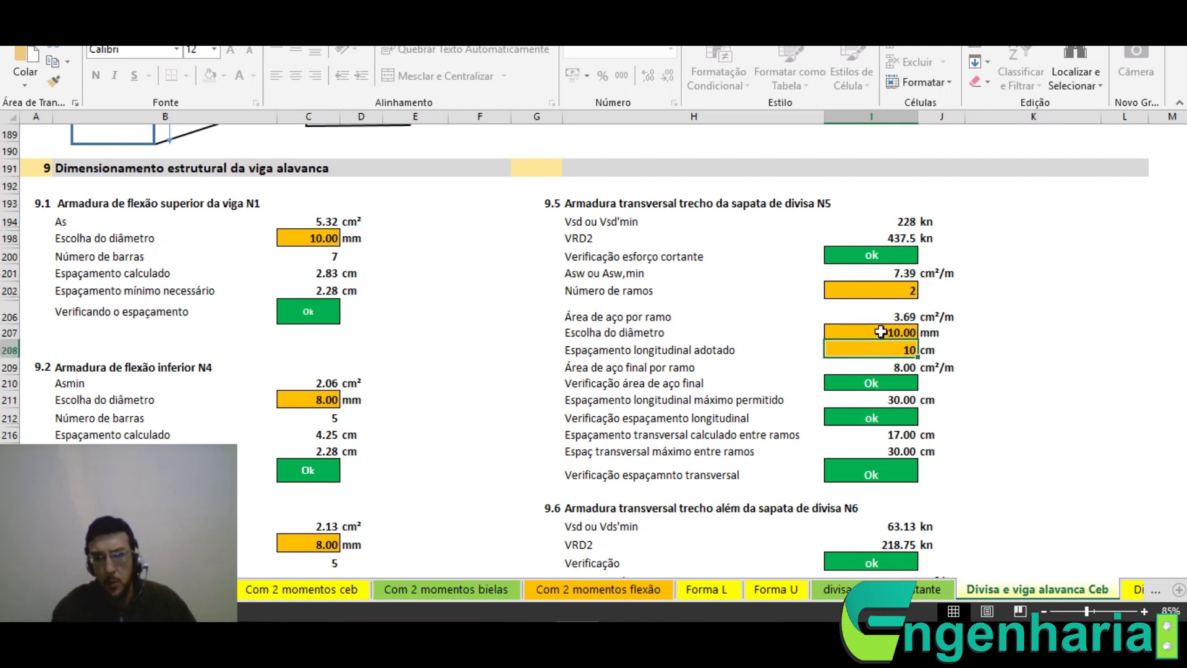
pyautogui.click(880, 333)
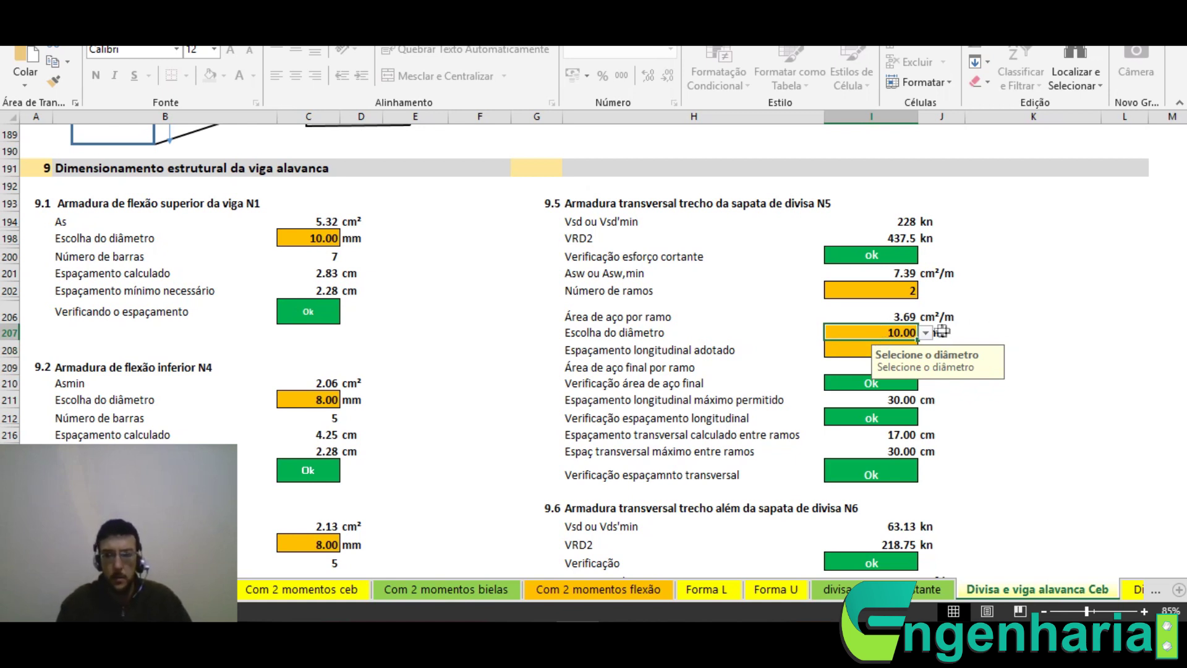
pyautogui.hotkey('alt', 'Down')
pyautogui.click(859, 352)
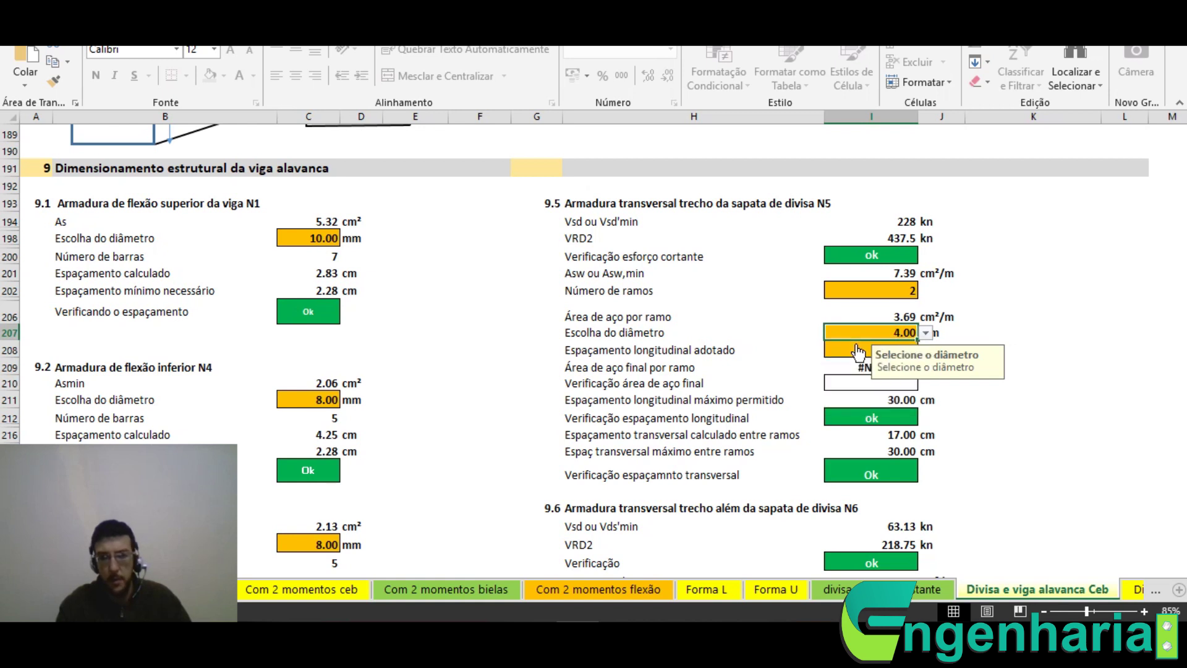
pyautogui.click(923, 334)
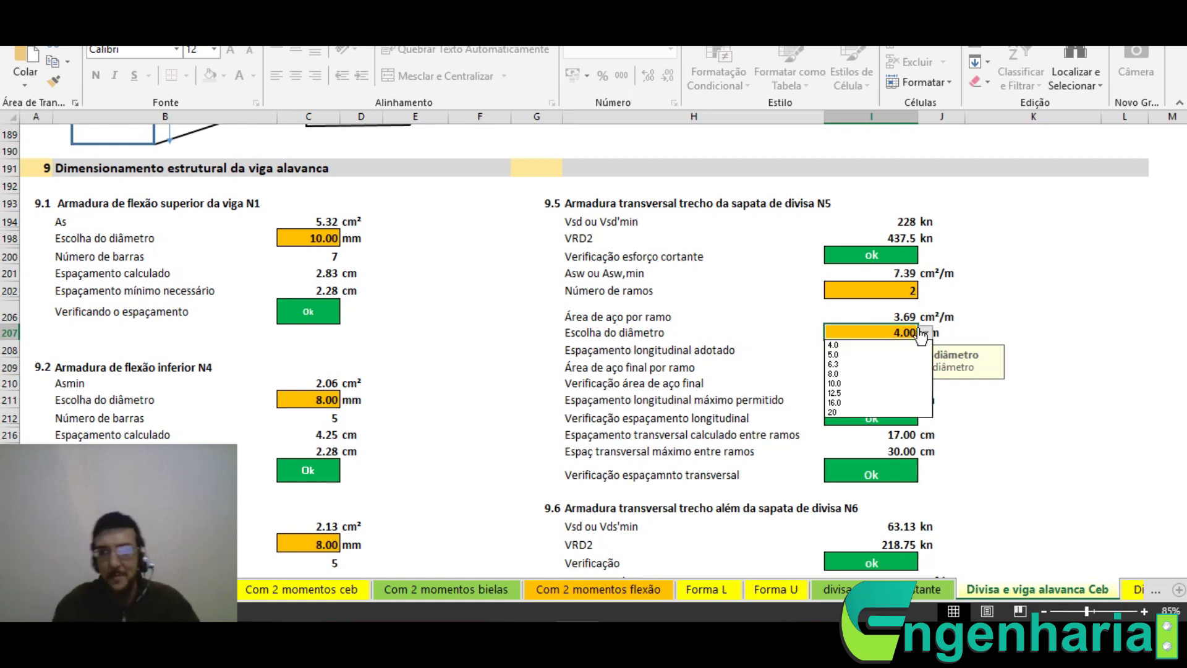
pyautogui.click(856, 374)
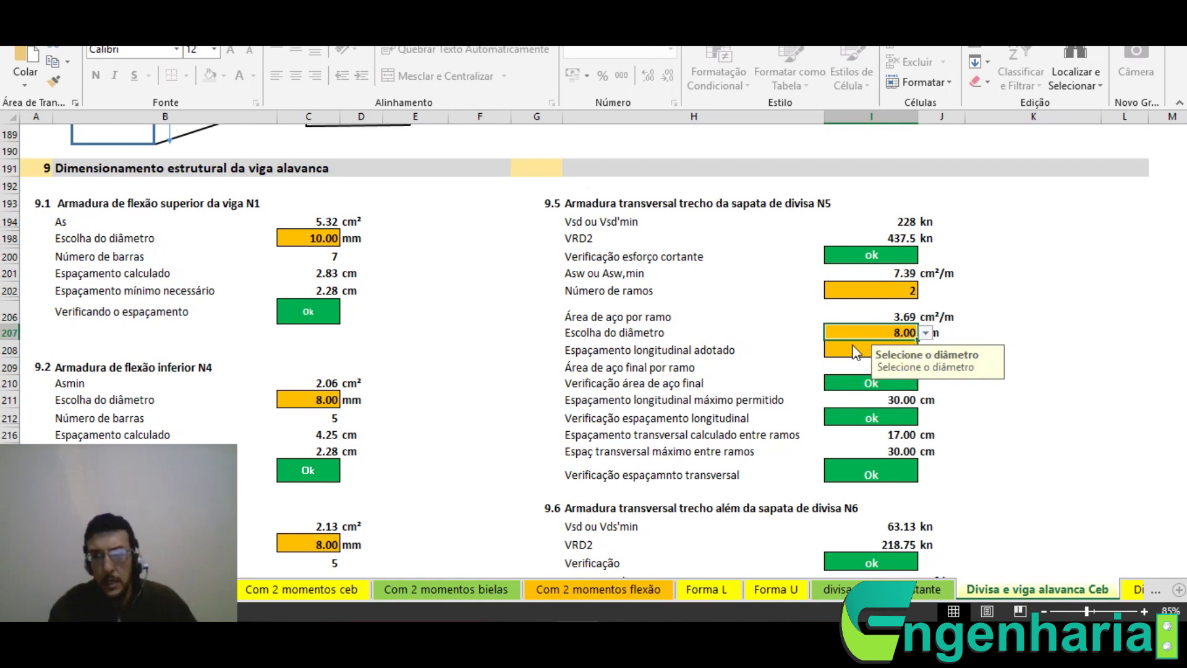
pyautogui.press('Return')
pyautogui.press('Return')
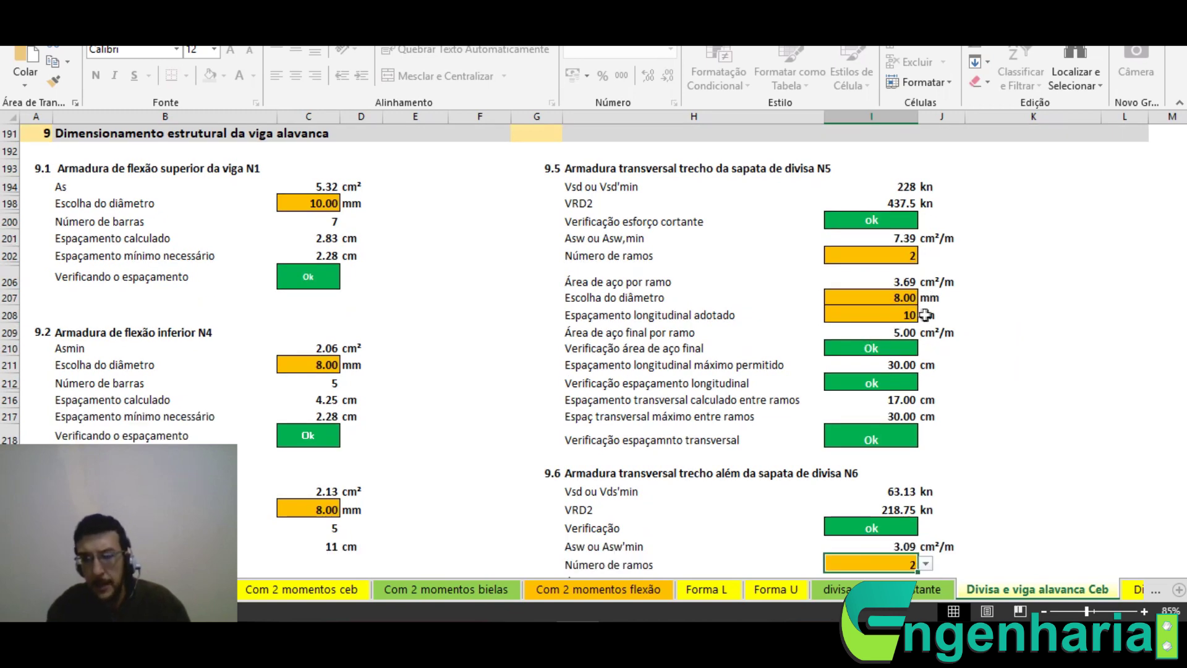
# Try a 6.3 mm bar diameter for the transverse reinforcement N5 in section 9.5 and restore it to 8 mm
pyautogui.click(903, 295)
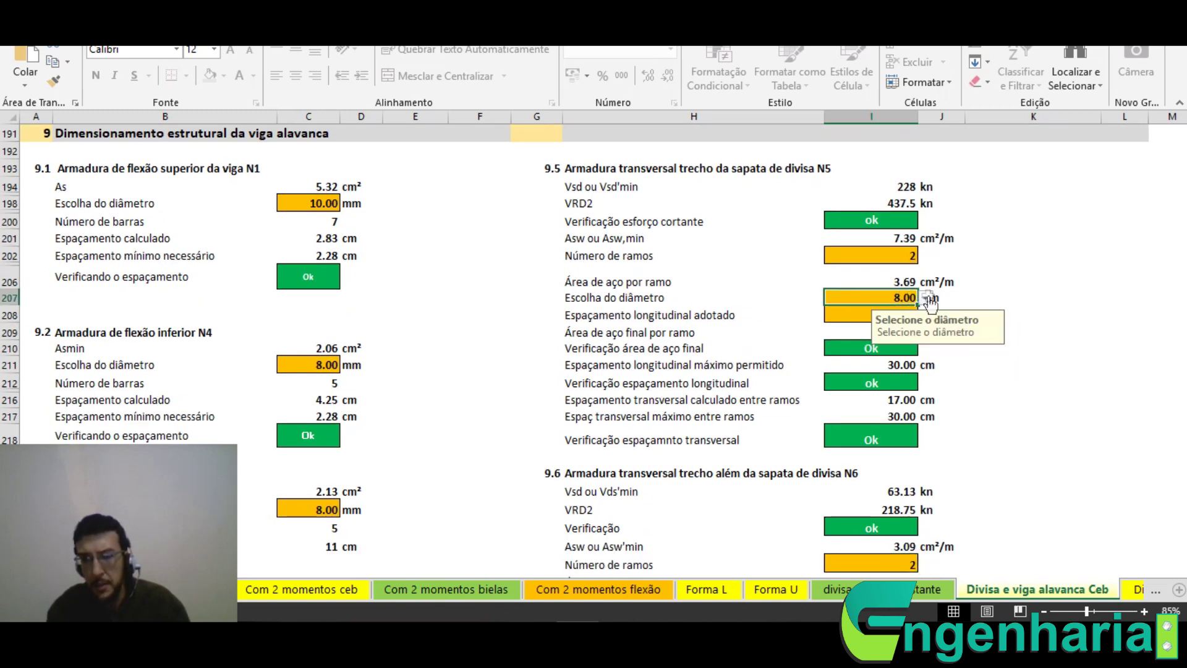
pyautogui.click(926, 298)
pyautogui.click(875, 326)
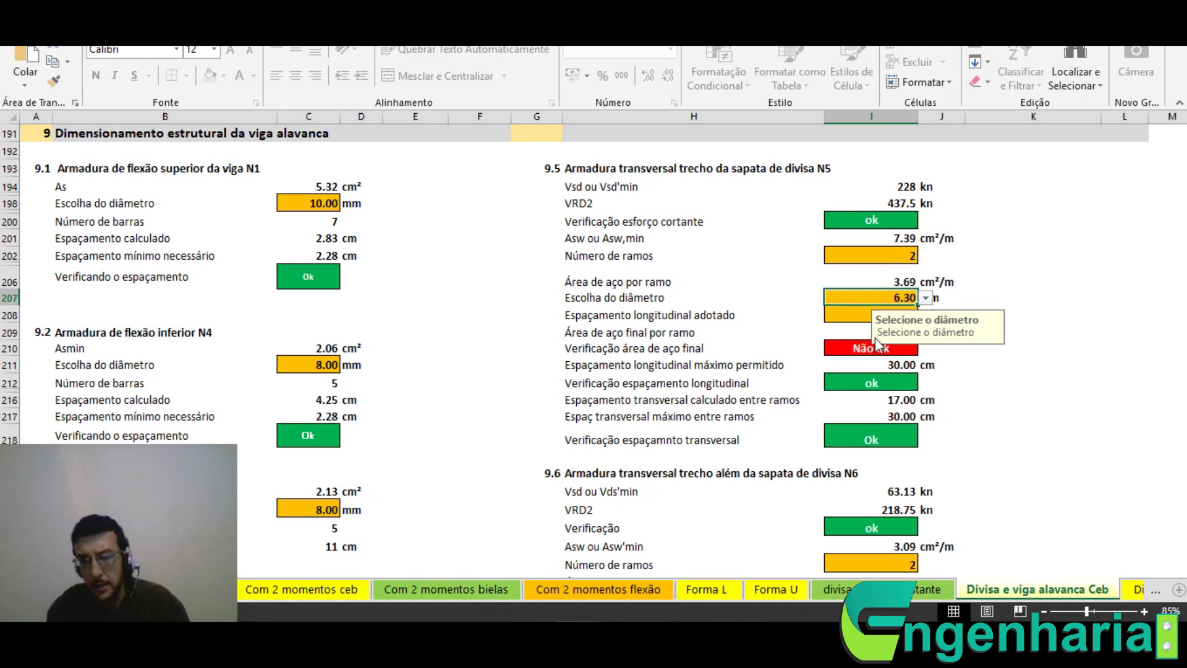
pyautogui.press('Return')
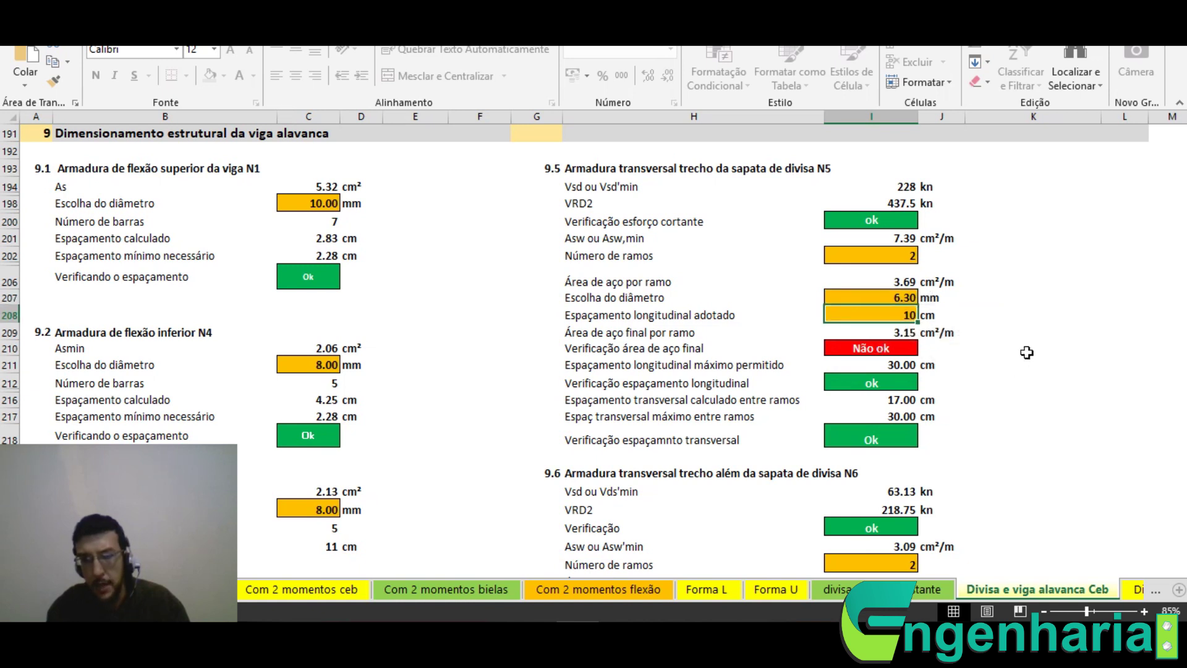
pyautogui.click(901, 295)
pyautogui.click(926, 297)
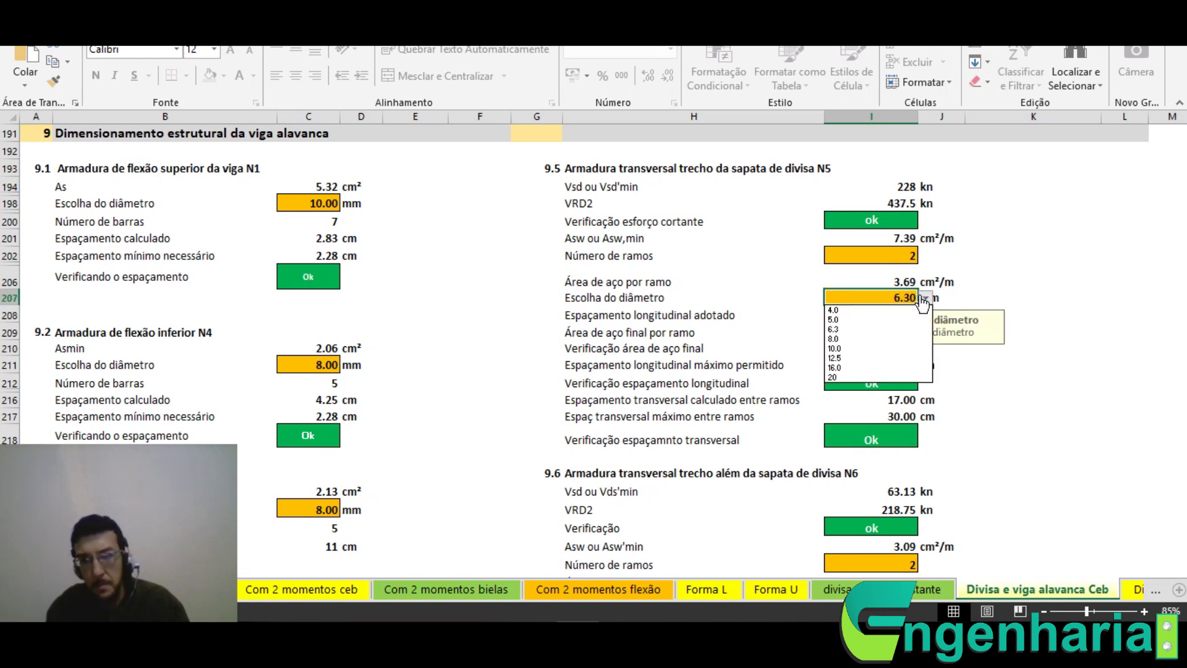
pyautogui.click(859, 339)
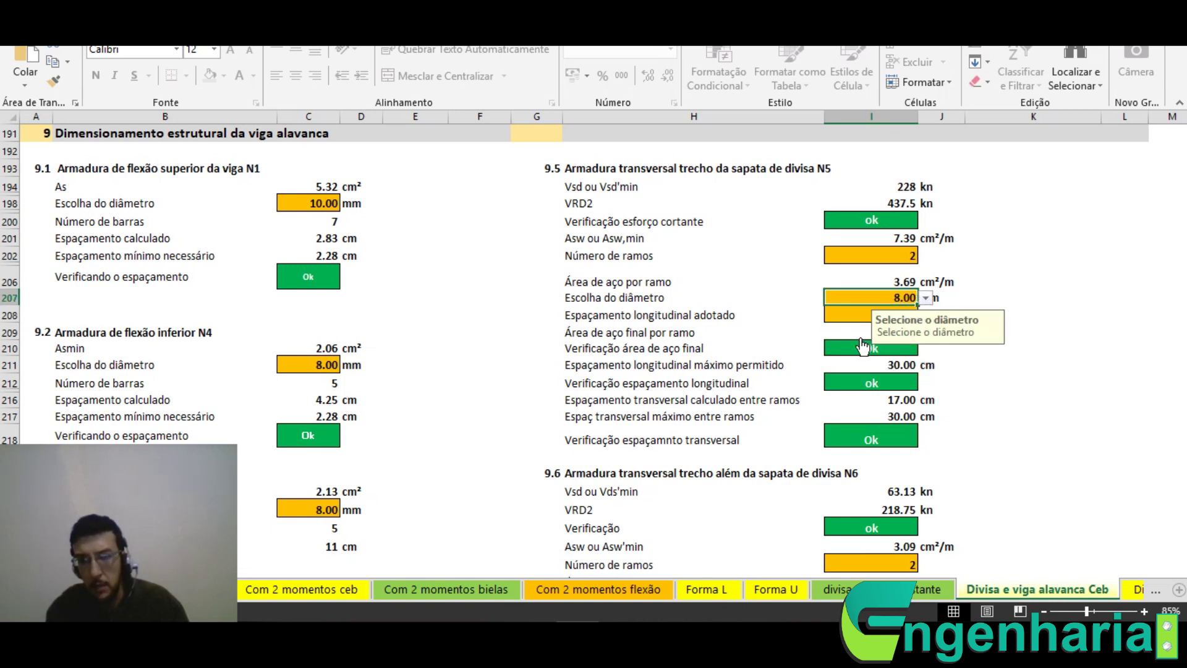
pyautogui.press('Return')
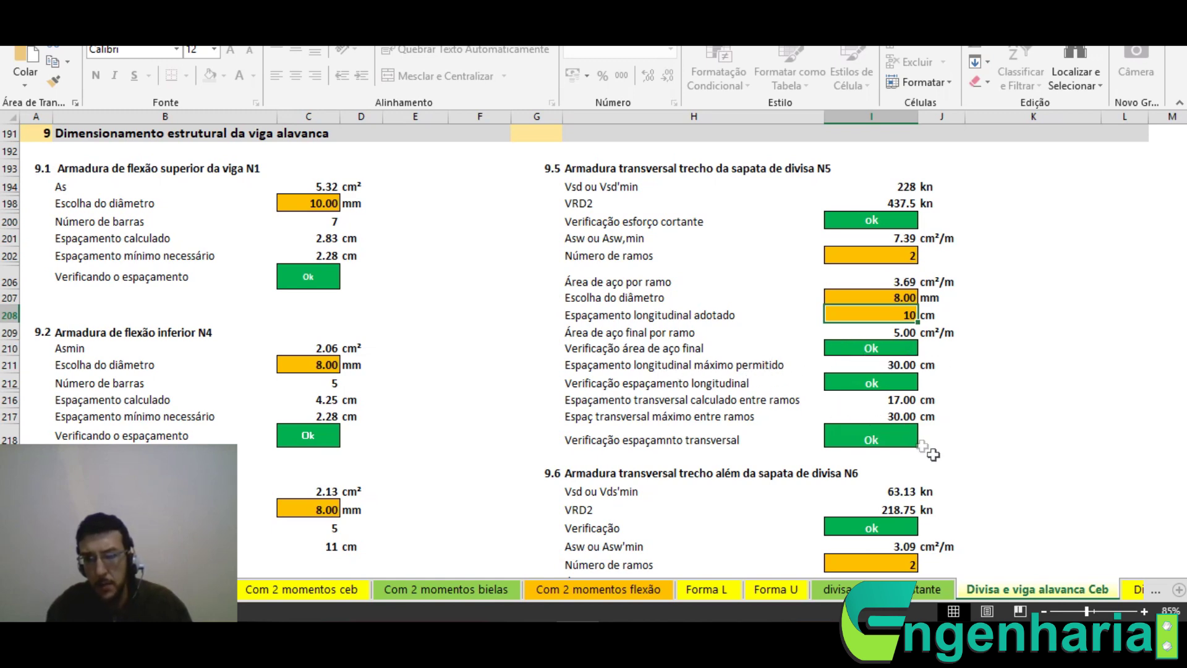
# Set "Número de ramos" for the transverse reinforcement N6 in section 9.6 to 4
pyautogui.scroll(-1, 869, 435)
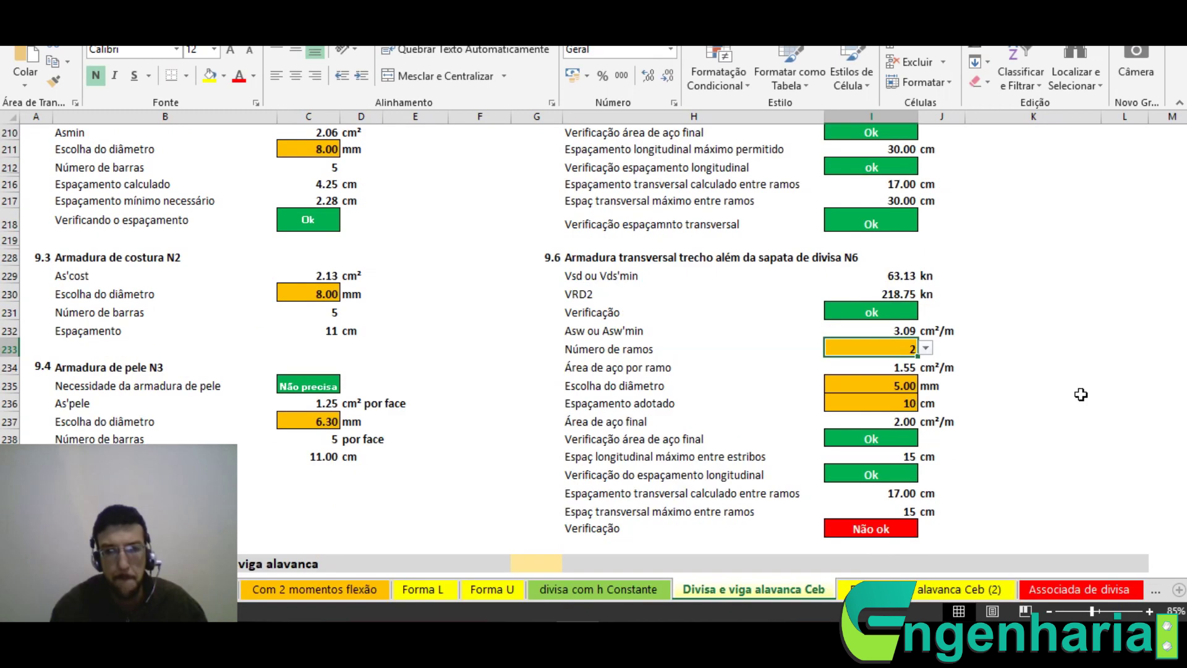
pyautogui.scroll(-2, 1081, 394)
pyautogui.scroll(2, 1081, 395)
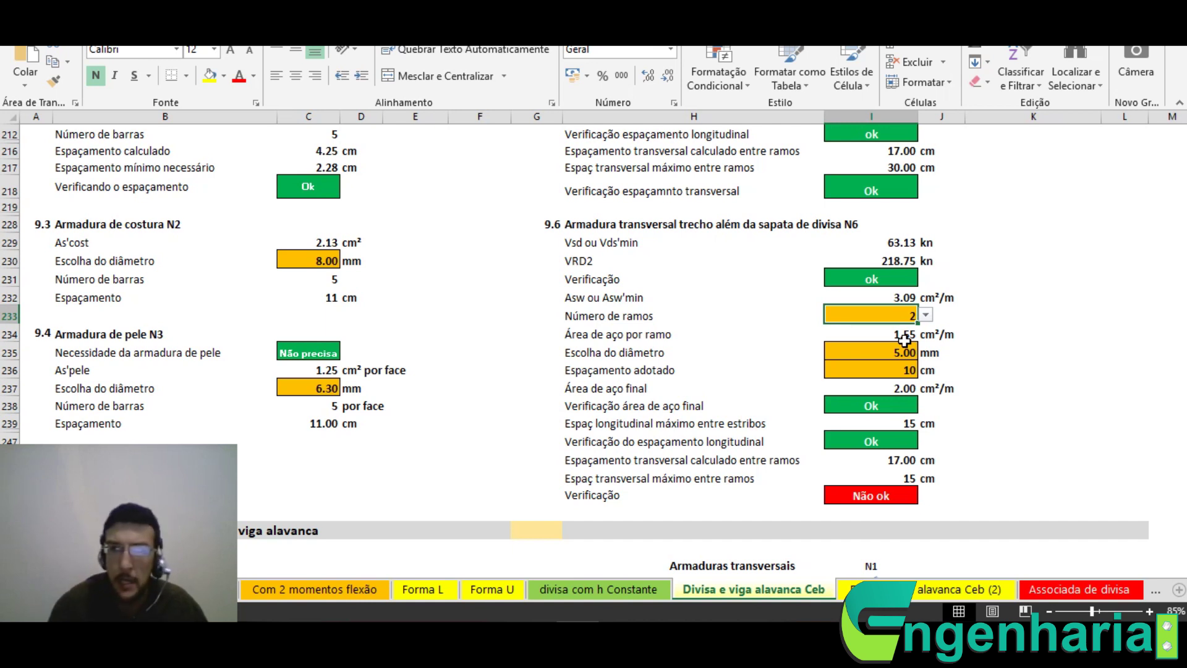
pyautogui.click(925, 316)
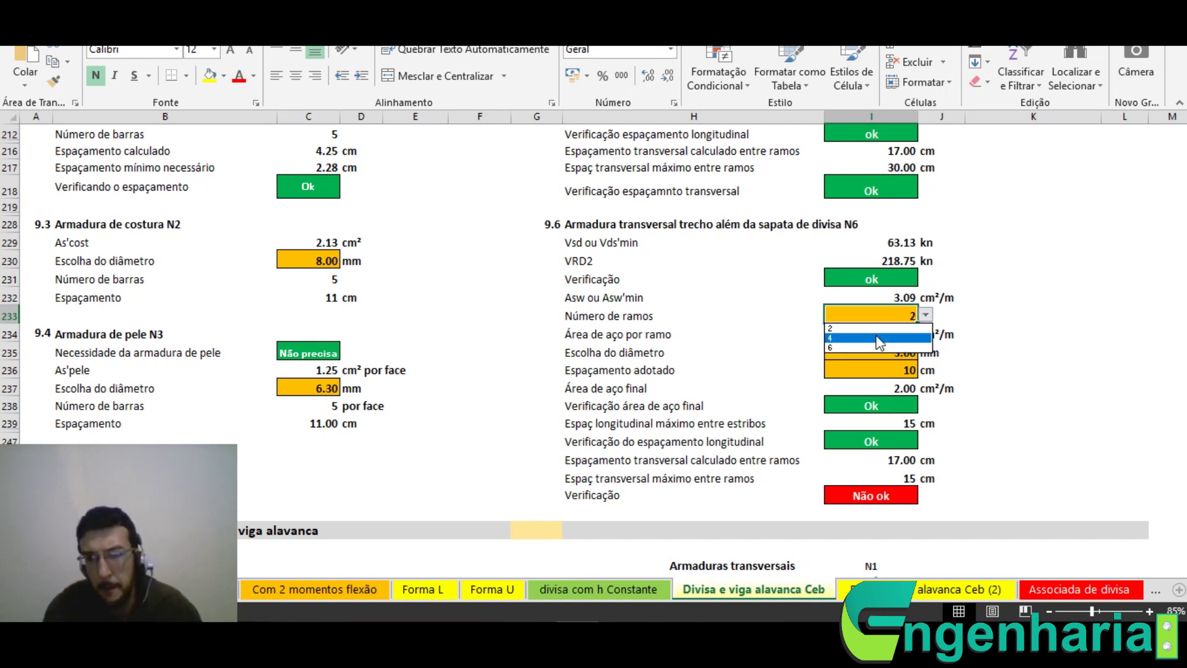
pyautogui.click(1008, 300)
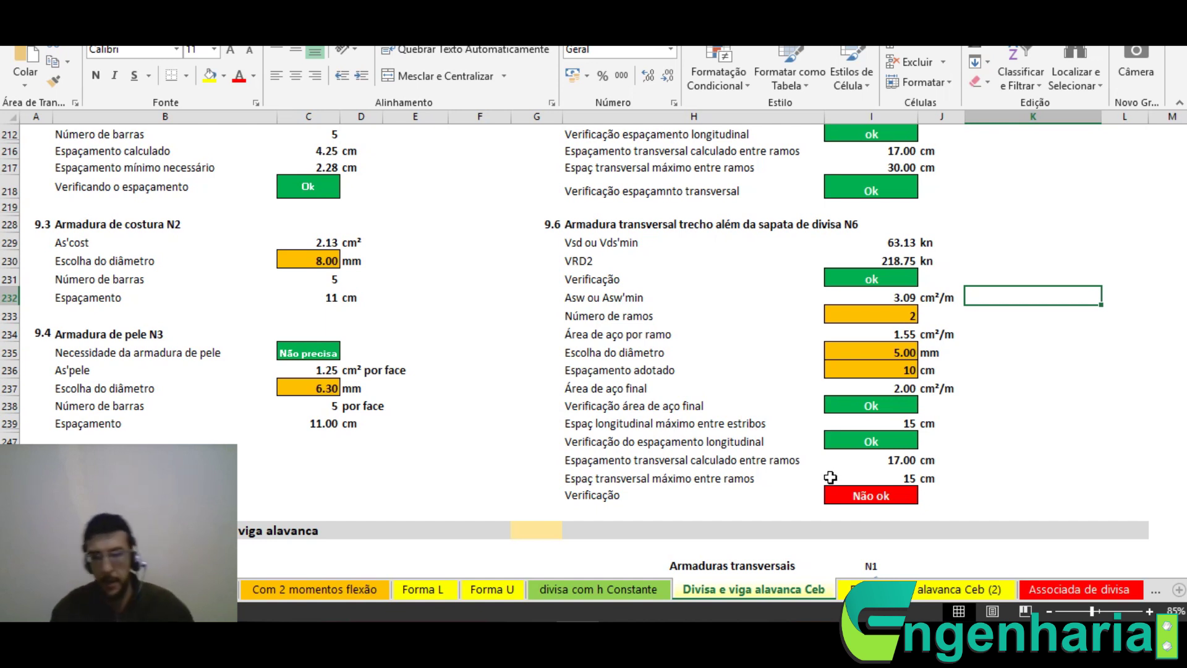
pyautogui.click(883, 313)
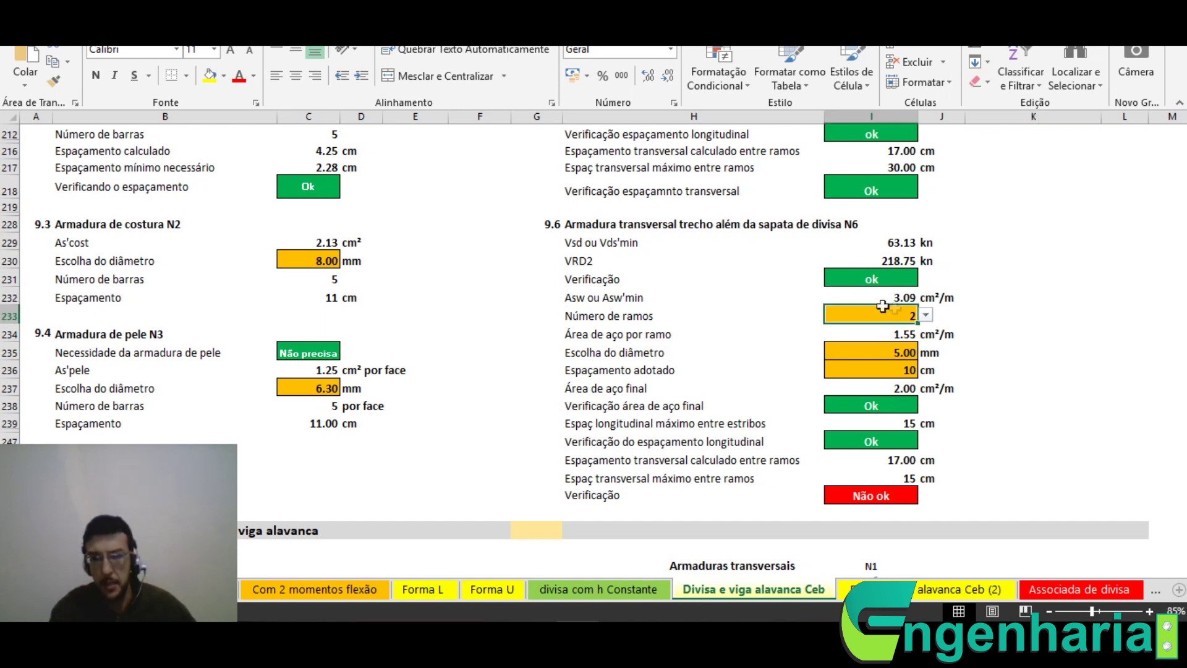
pyautogui.click(926, 314)
pyautogui.click(909, 339)
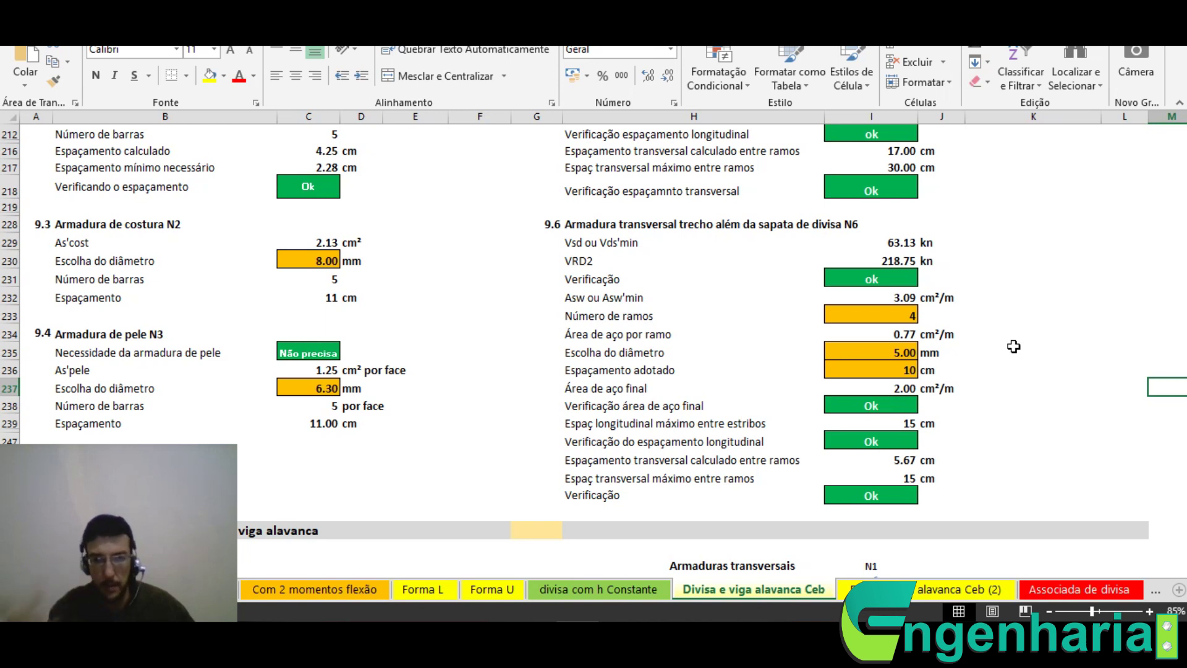
# Try a 4.0 mm bar diameter for the transverse reinforcement N6 in section 9.6 and restore it to 5.0 mm
pyautogui.click(884, 352)
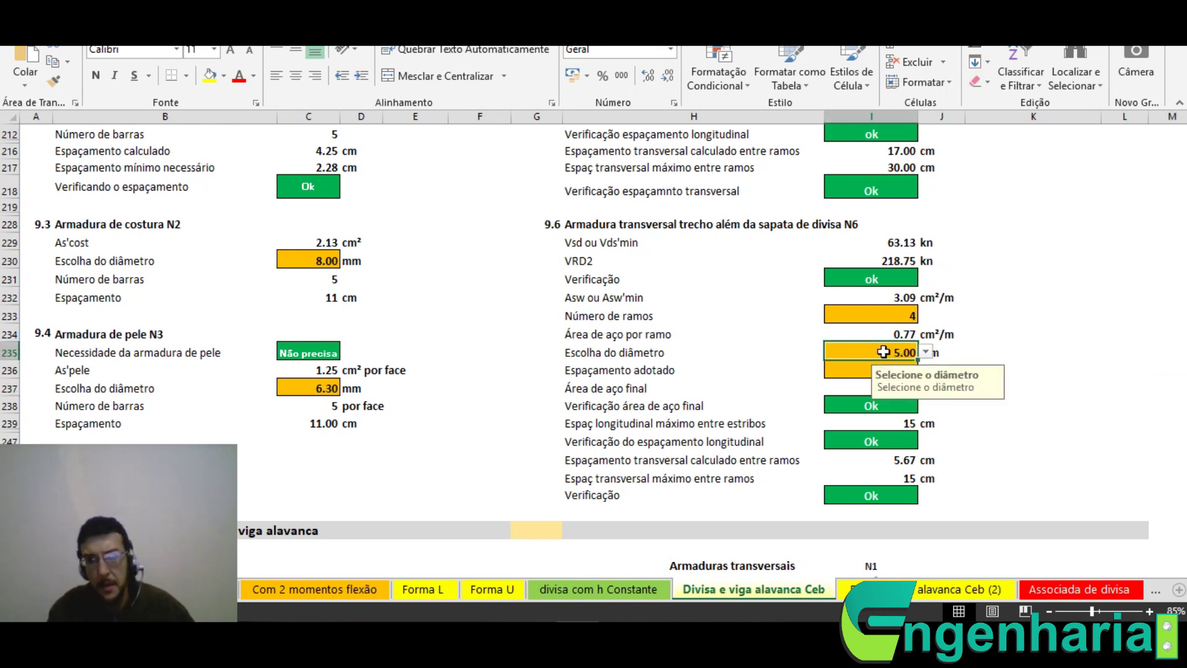
pyautogui.click(831, 371)
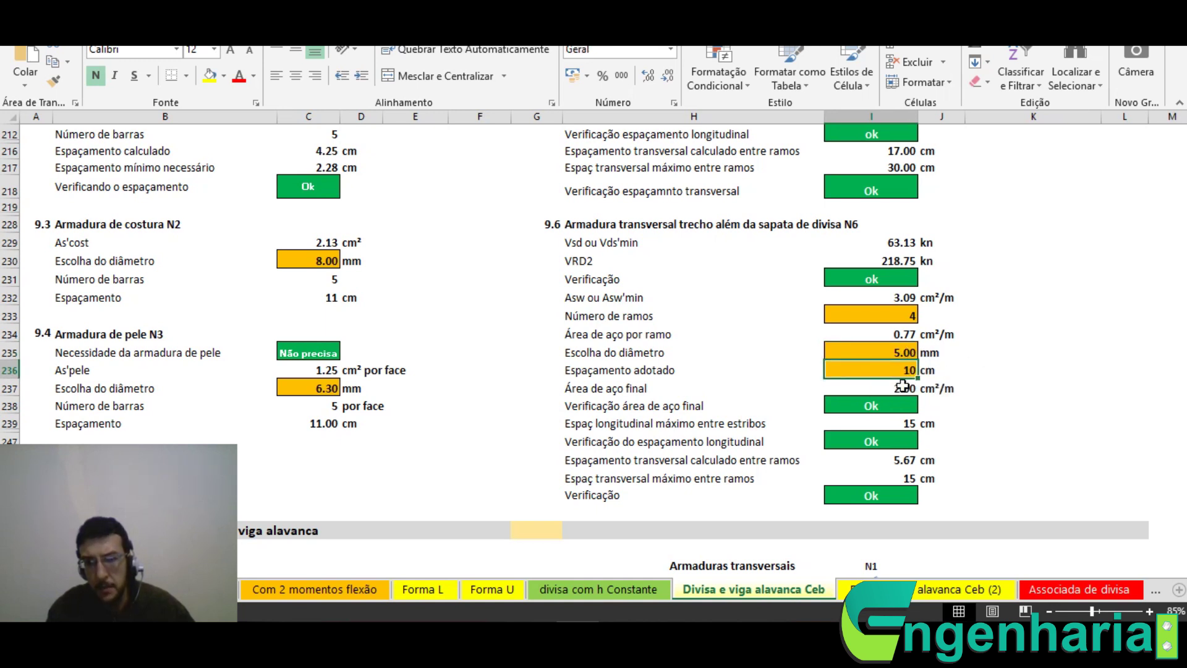
pyautogui.click(906, 354)
pyautogui.click(927, 355)
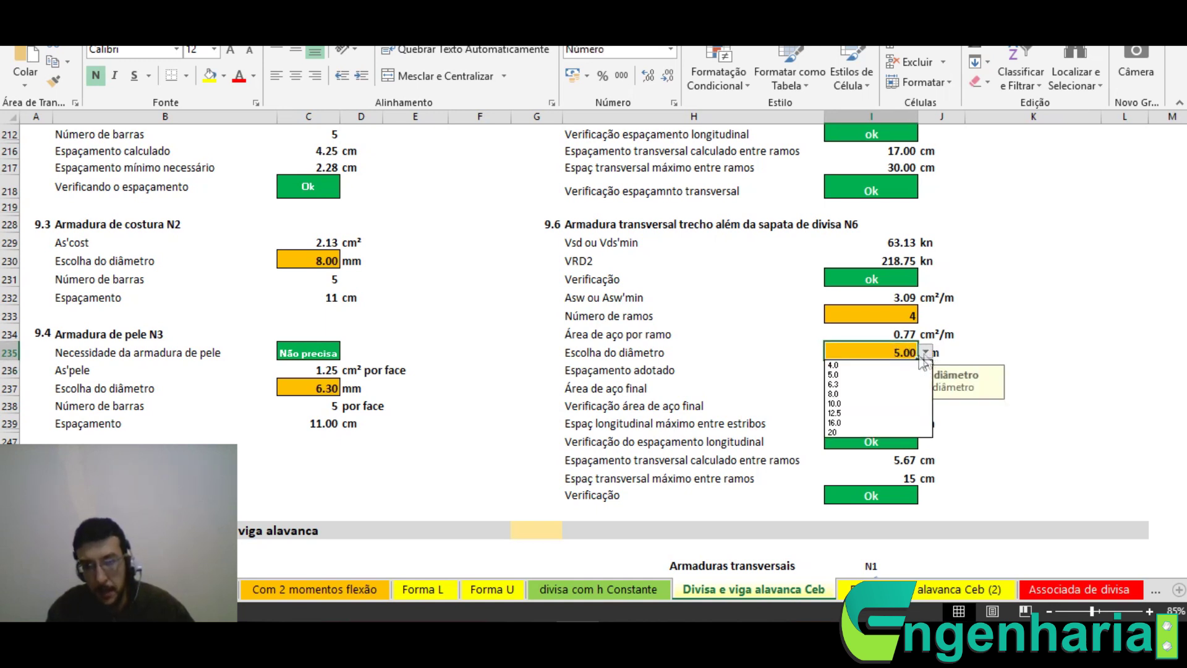
pyautogui.click(885, 377)
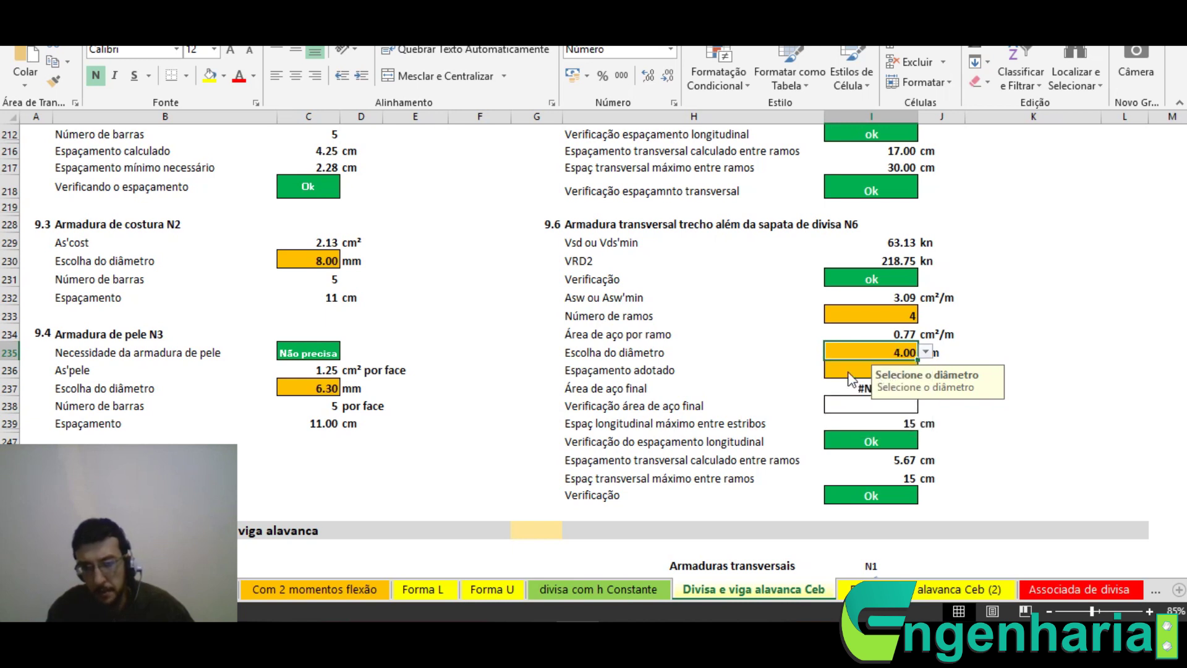
pyautogui.click(925, 353)
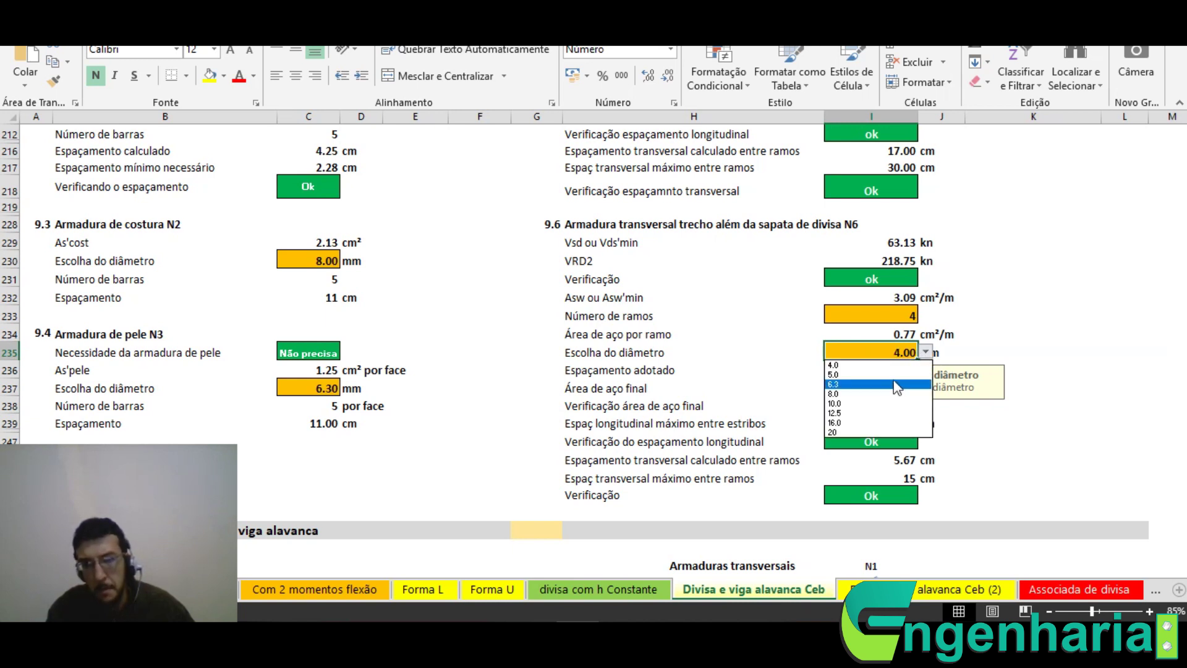
pyautogui.click(895, 377)
pyautogui.click(853, 370)
pyautogui.click(863, 317)
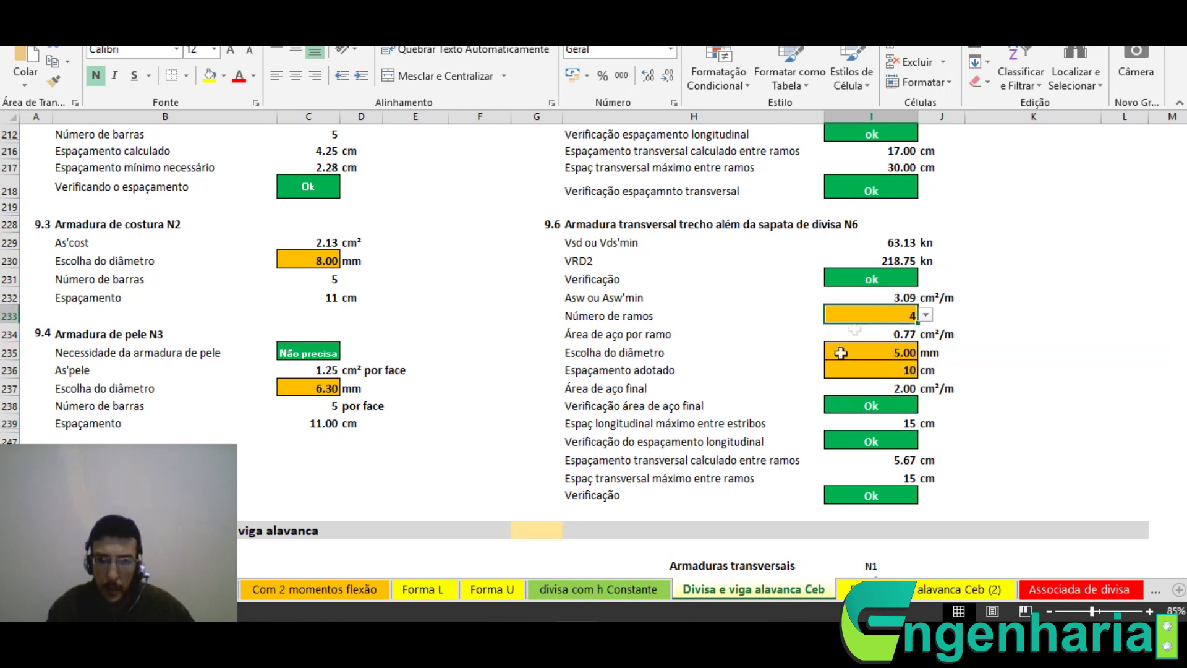
pyautogui.moveTo(868, 356); pyautogui.dragTo(874, 371)
pyautogui.click(874, 371)
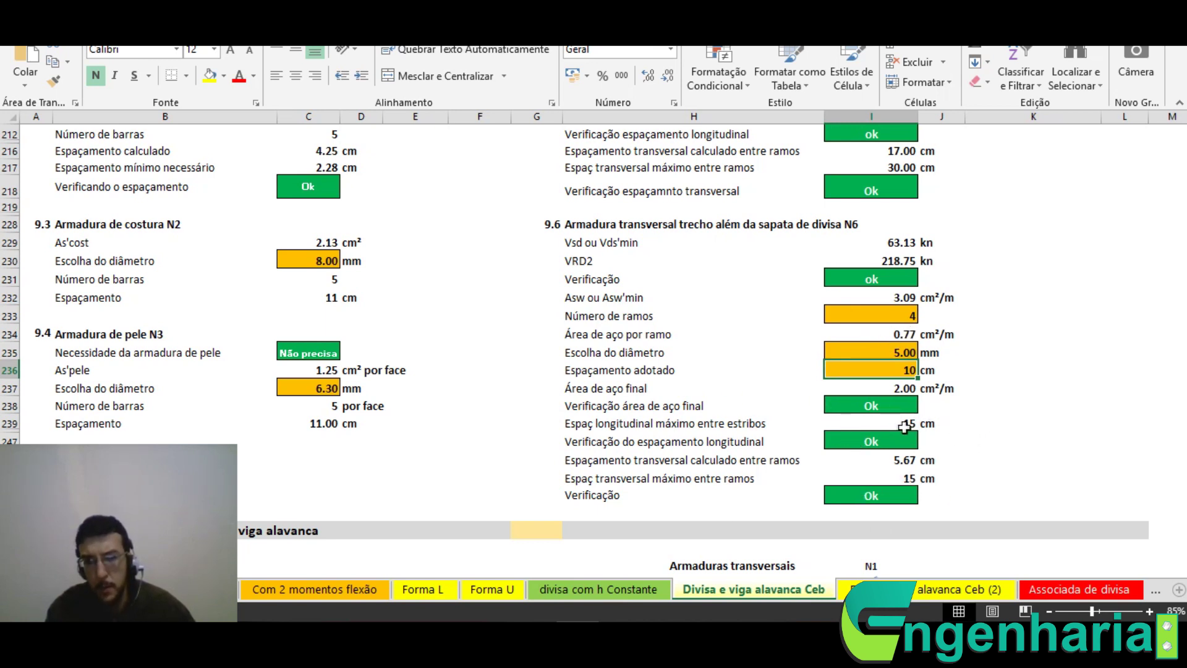
# Examine the lever beam detailing in section 10, covering the bar quantities, diameters, spacings and lengths of reinforcements N1 to N4
pyautogui.scroll(-7, 920, 375)
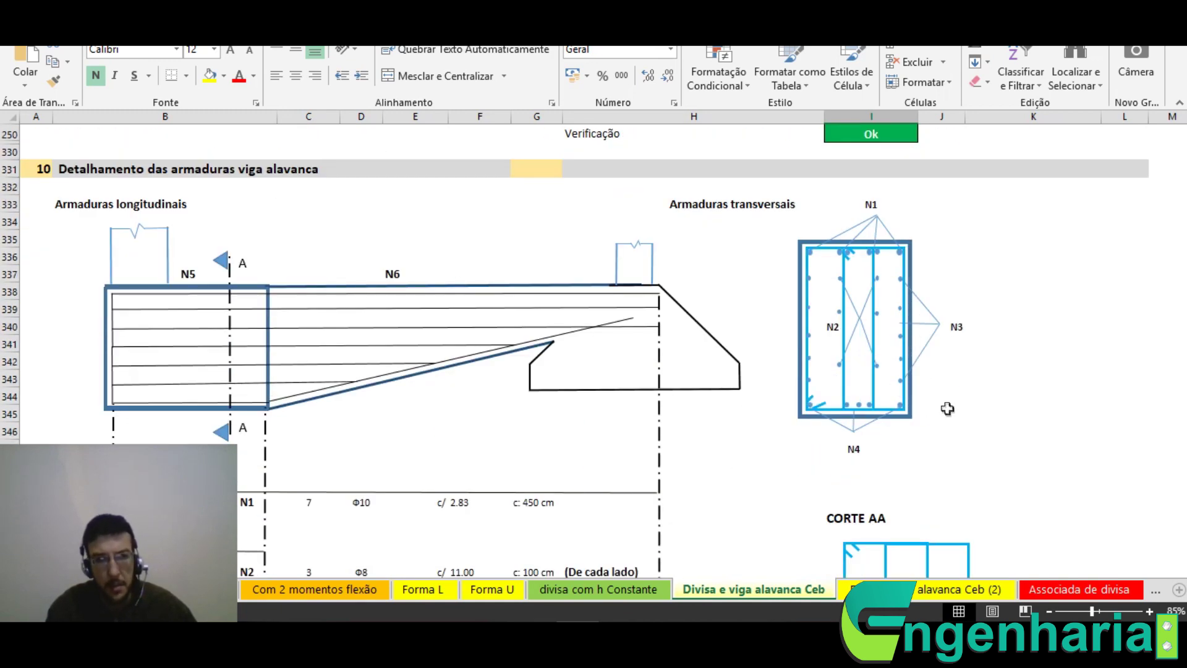
pyautogui.scroll(-1, 626, 316)
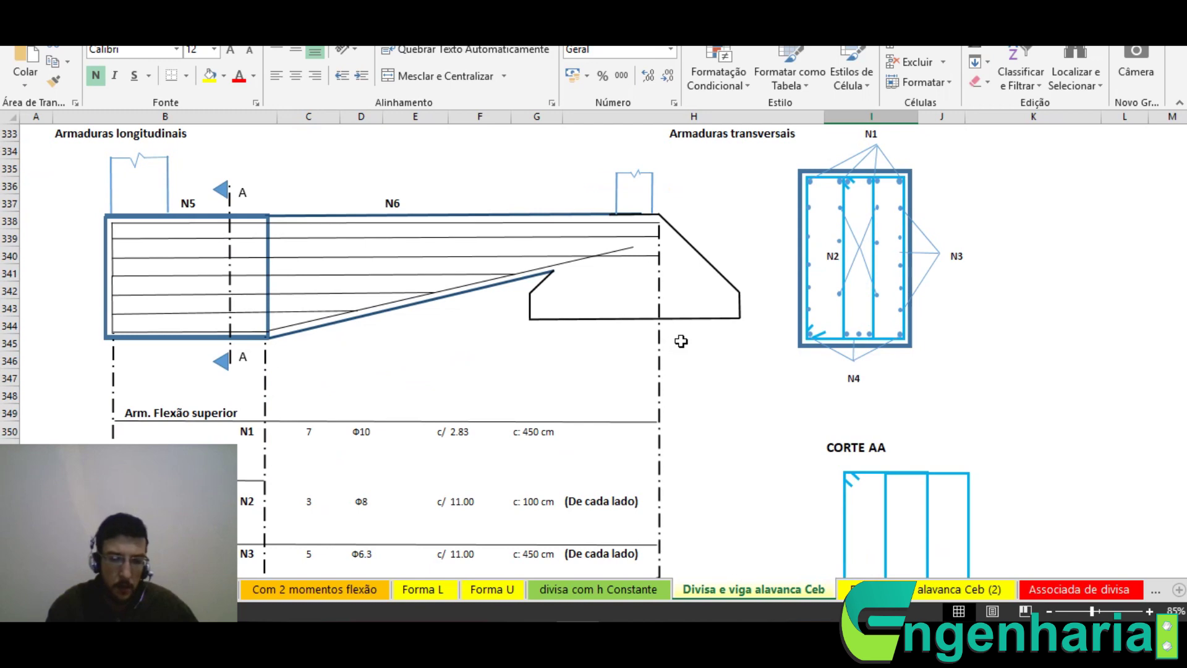
pyautogui.scroll(-1, 681, 341)
pyautogui.scroll(1, 563, 428)
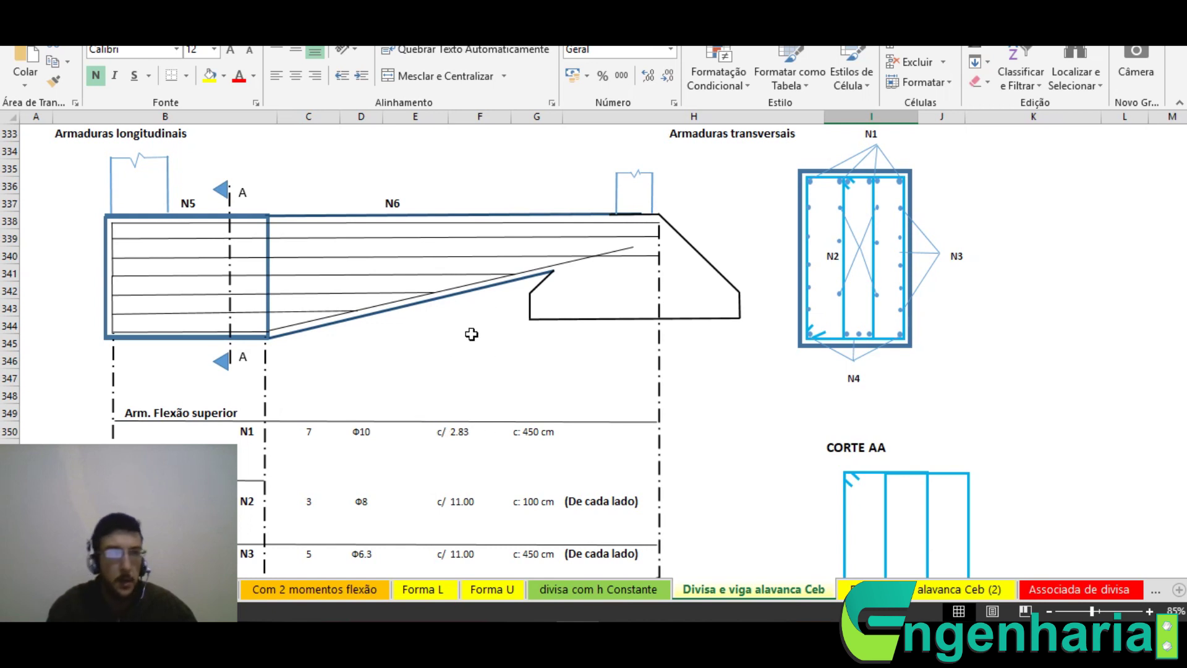
pyautogui.scroll(-1, 477, 337)
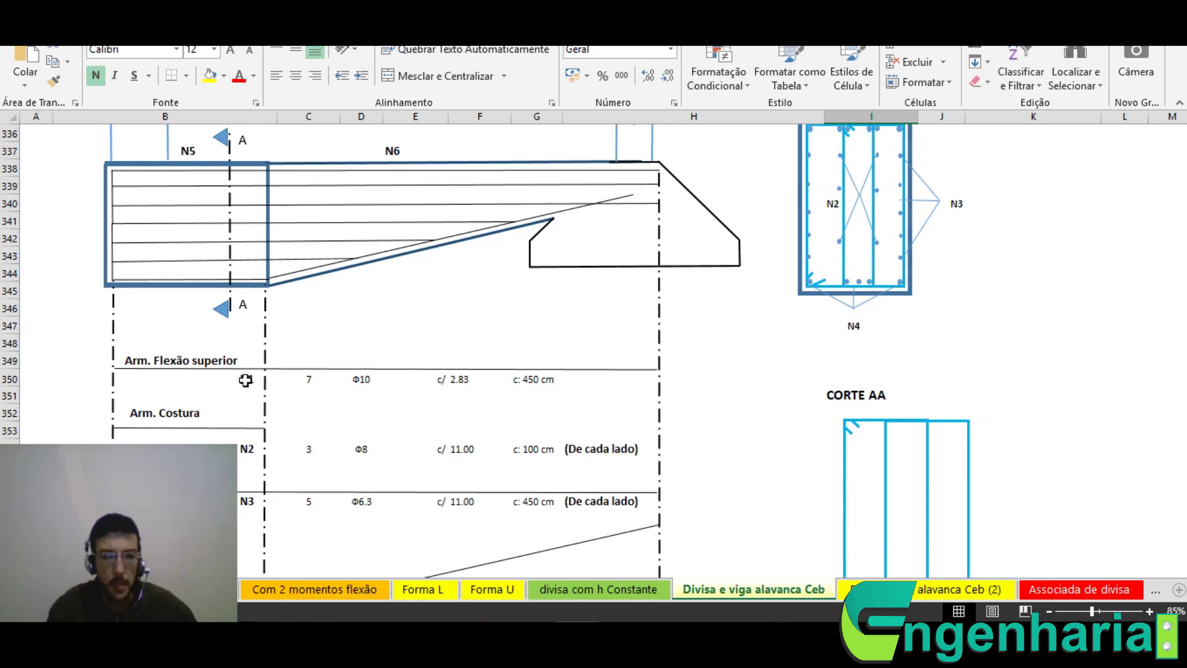
pyautogui.scroll(-1, 251, 394)
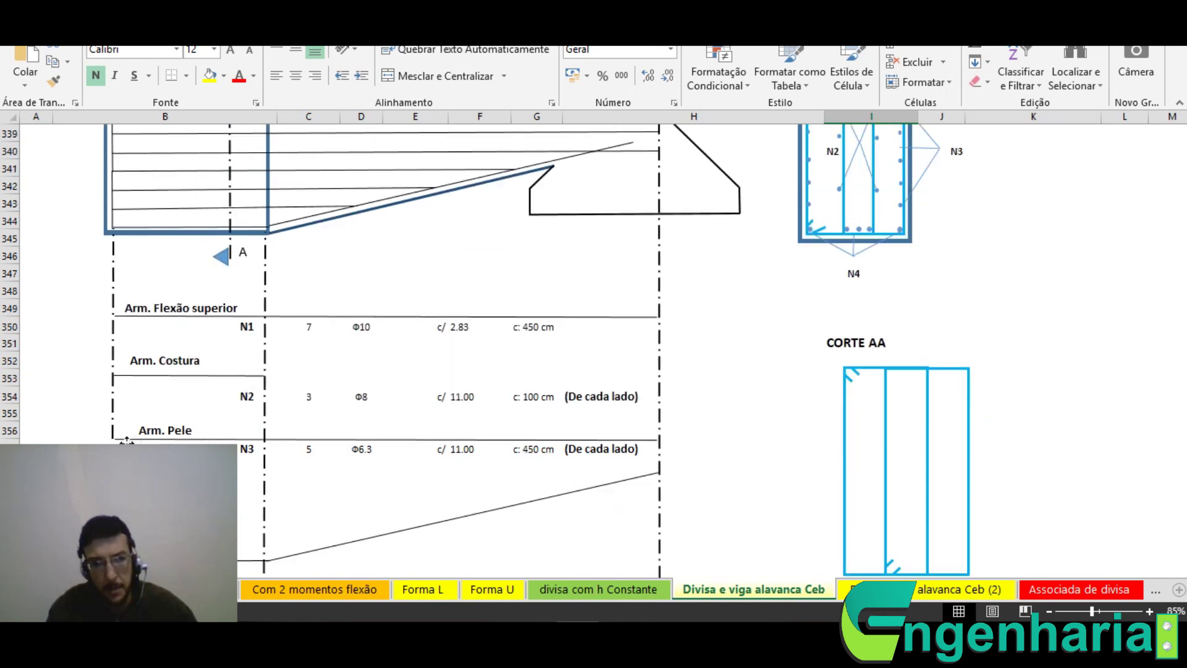
pyautogui.click(643, 440)
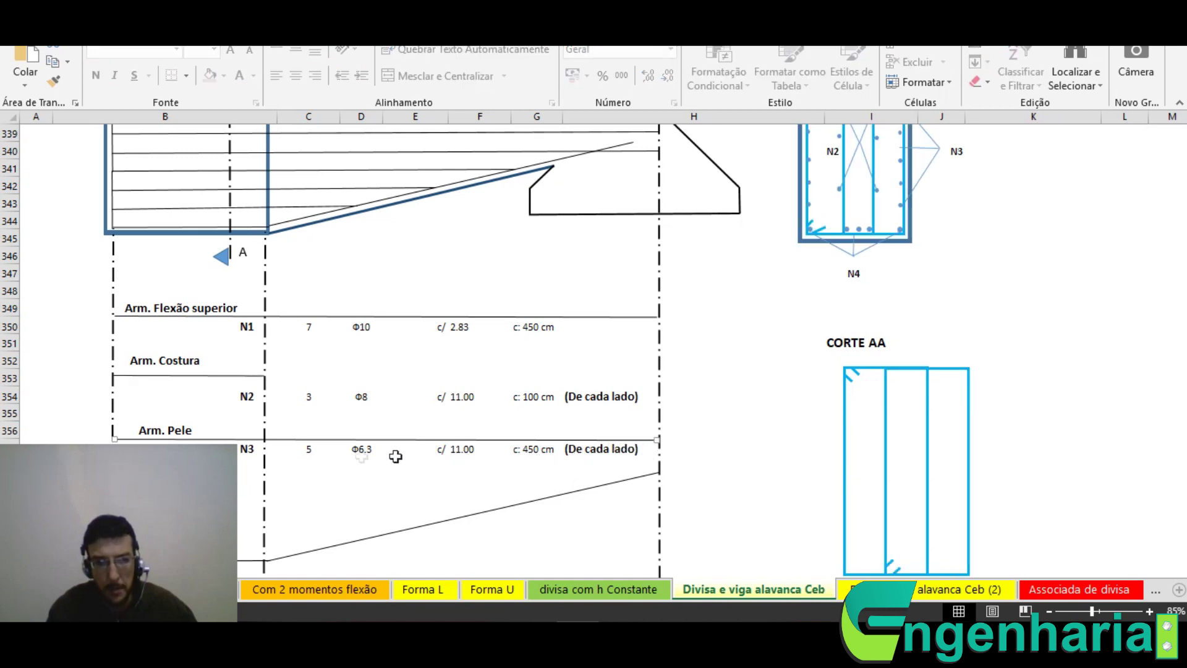
pyautogui.click(307, 456)
pyautogui.press('Left')
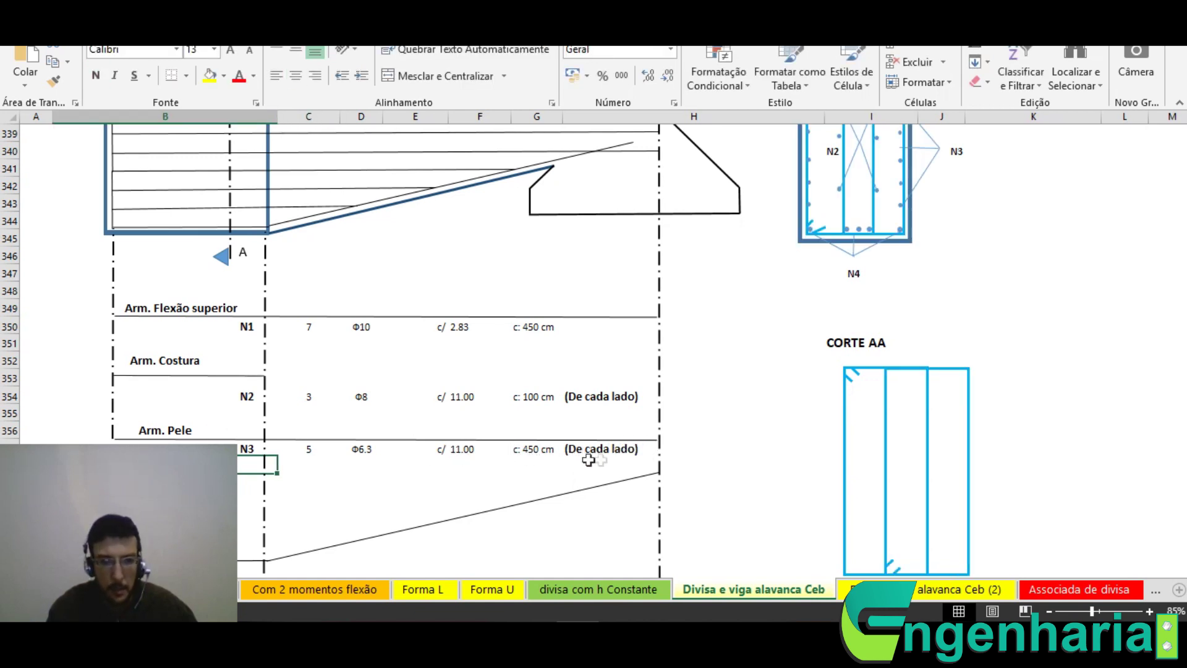
pyautogui.scroll(1, 208, 413)
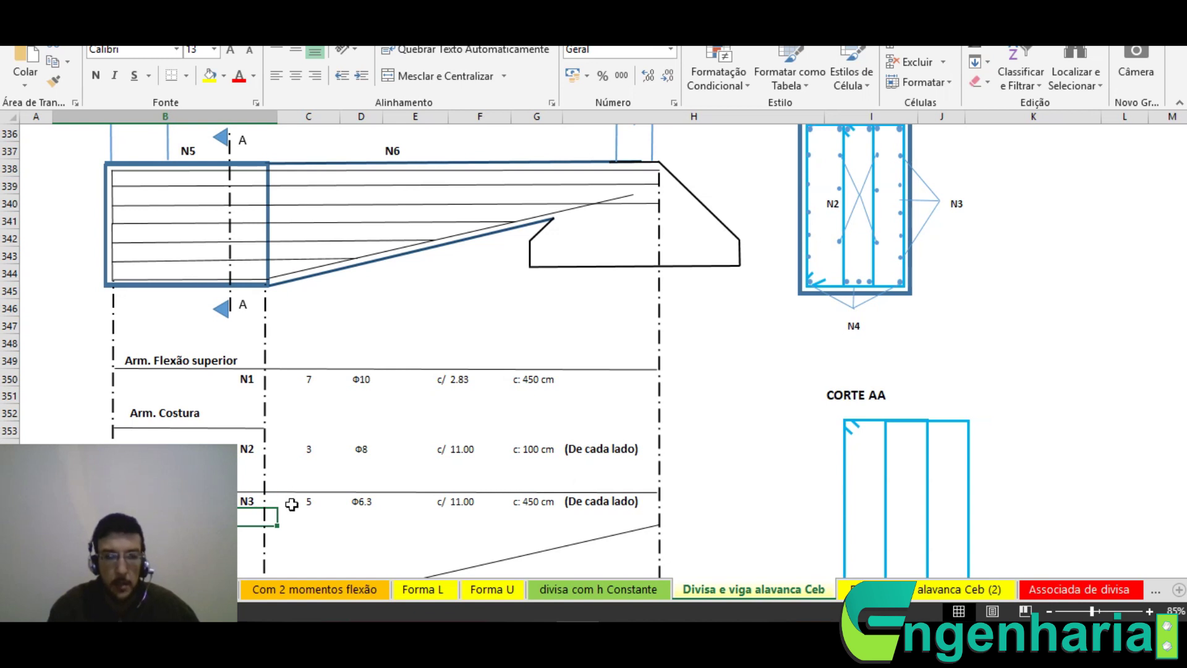
pyautogui.scroll(-1, 292, 504)
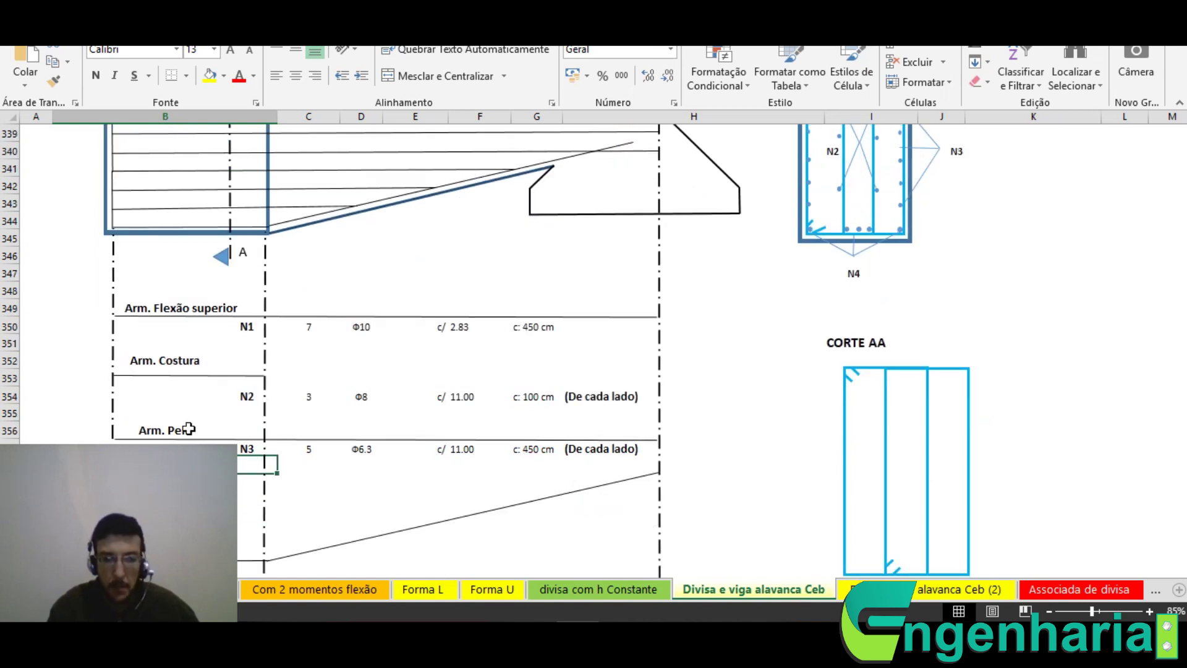
pyautogui.click(317, 481)
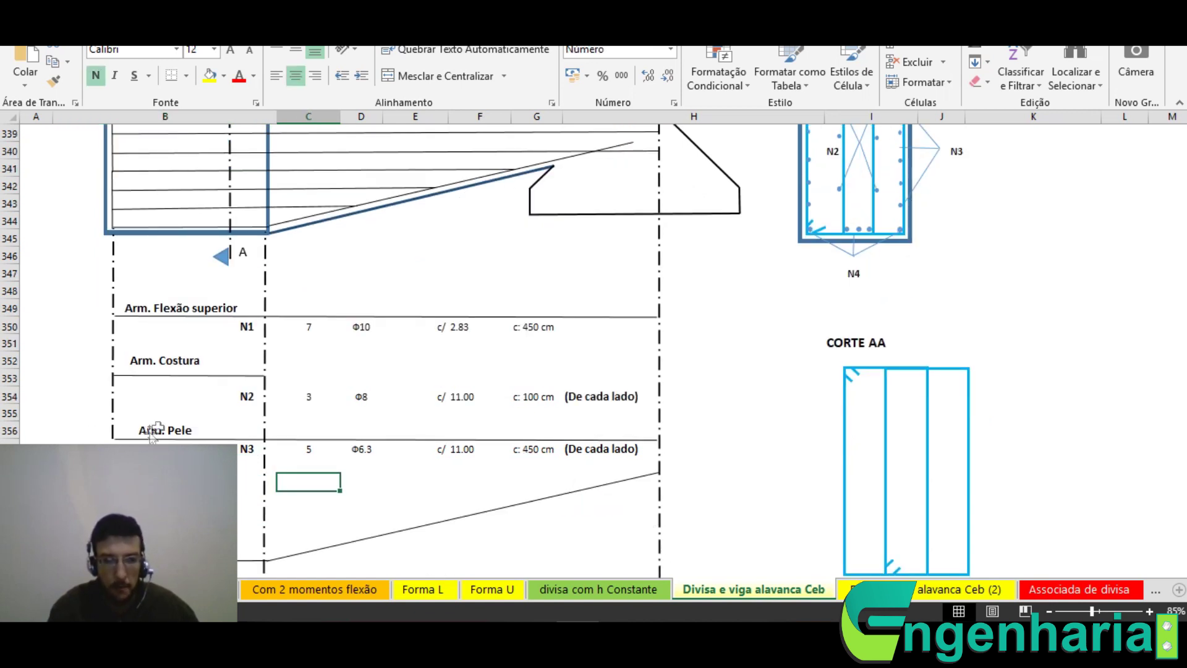
pyautogui.scroll(1, 204, 353)
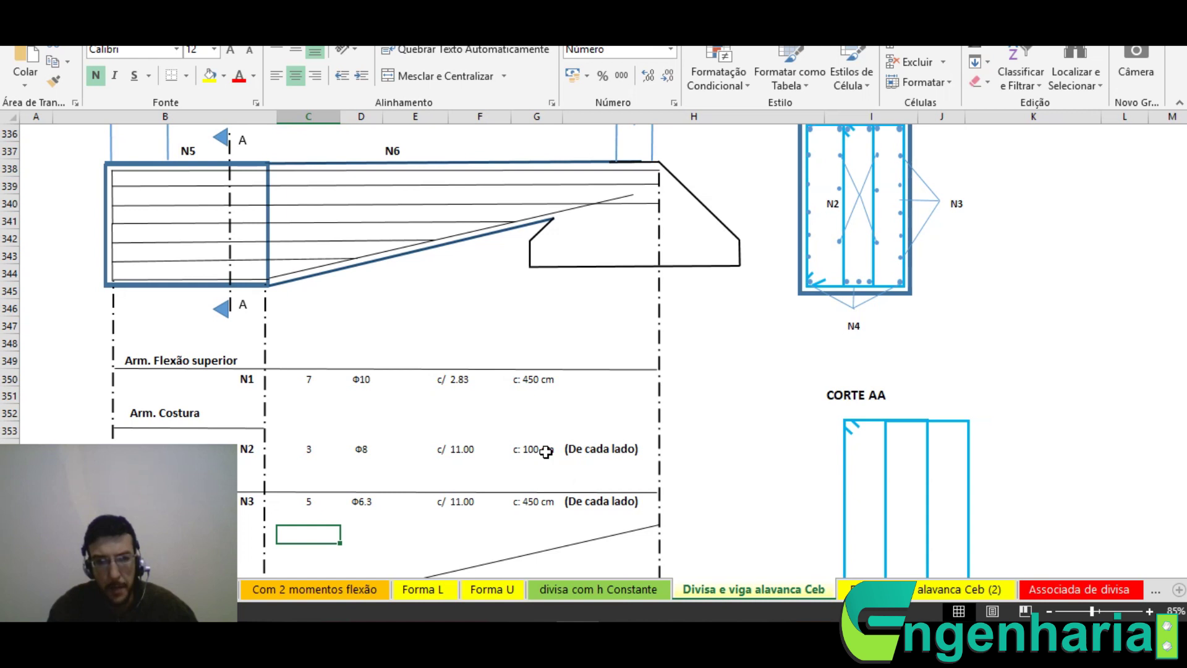
pyautogui.scroll(-2, 546, 451)
pyautogui.scroll(-1, 546, 455)
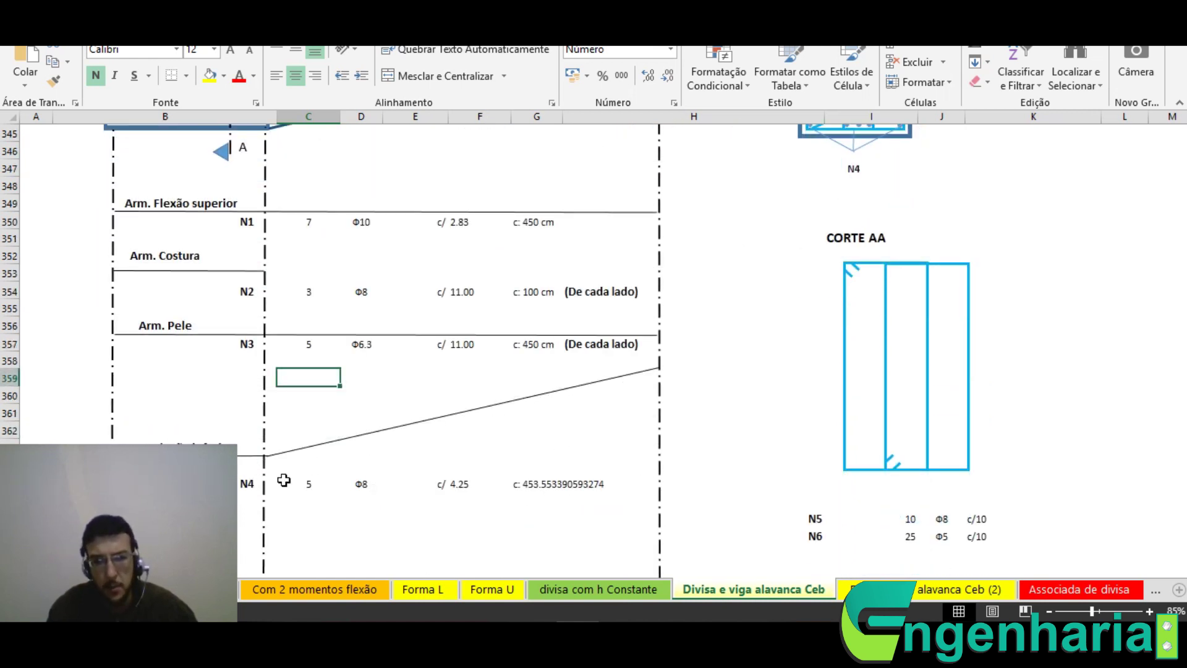
pyautogui.scroll(-1, 382, 489)
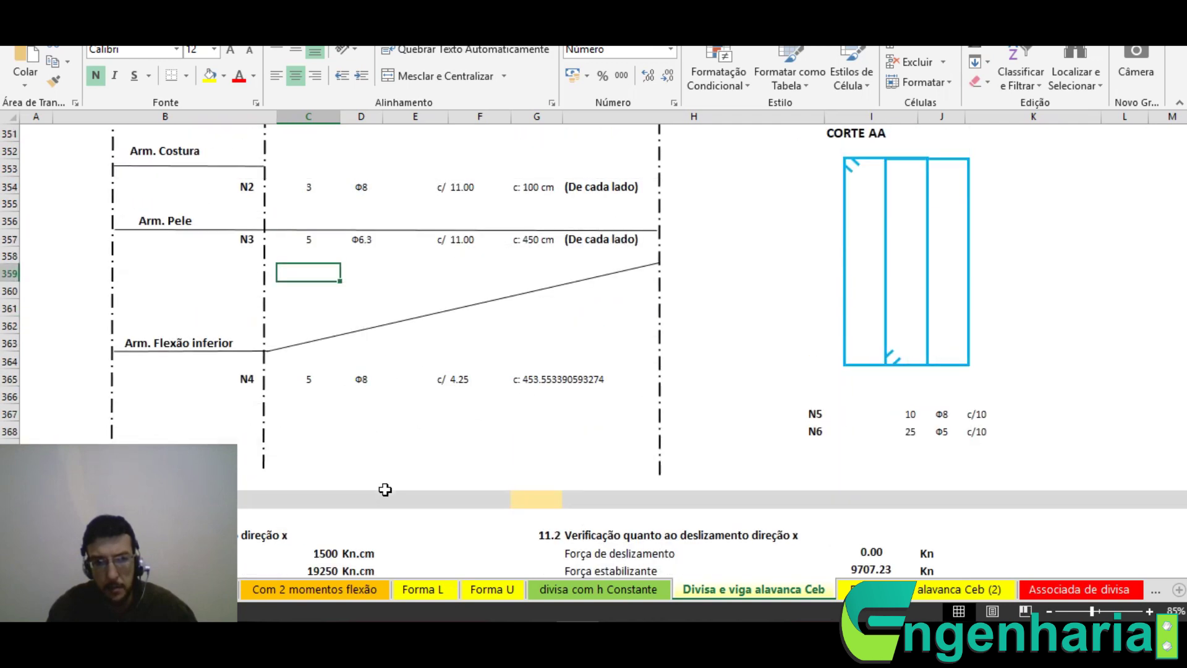
# Compare the N1 to N4 bar lines in section 10 with the beam elevation, the transverse section and the CORTE AA stirrups
pyautogui.scroll(5, 396, 479)
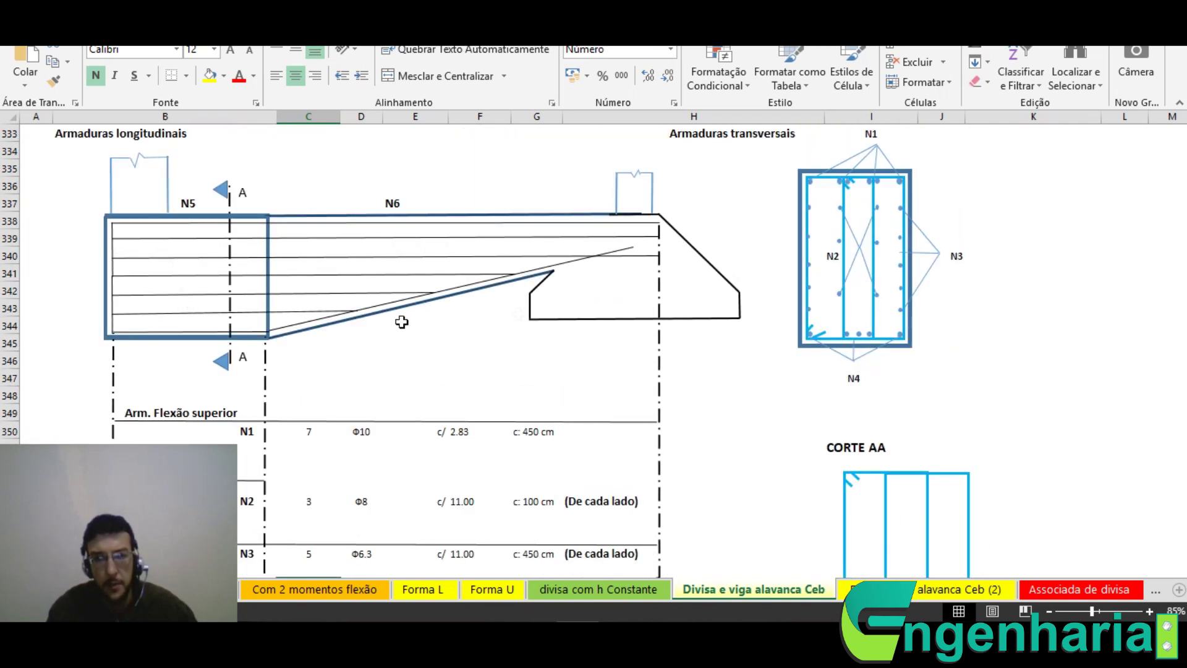
pyautogui.scroll(-4, 376, 415)
pyautogui.scroll(4, 524, 486)
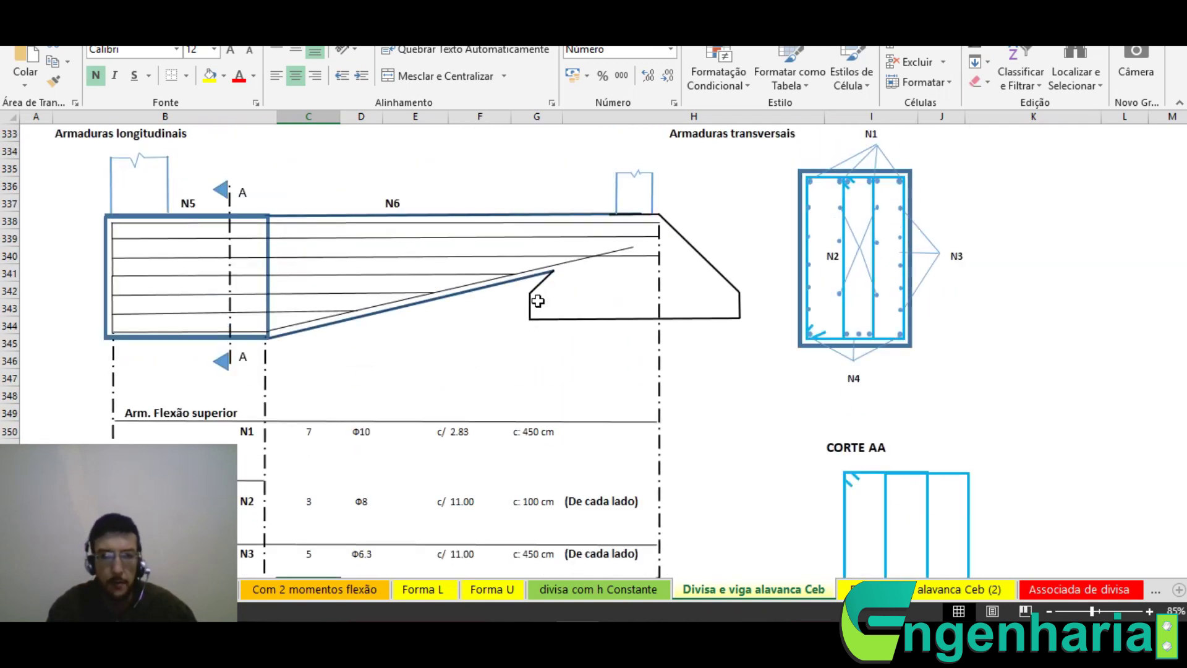
pyautogui.scroll(-3, 380, 337)
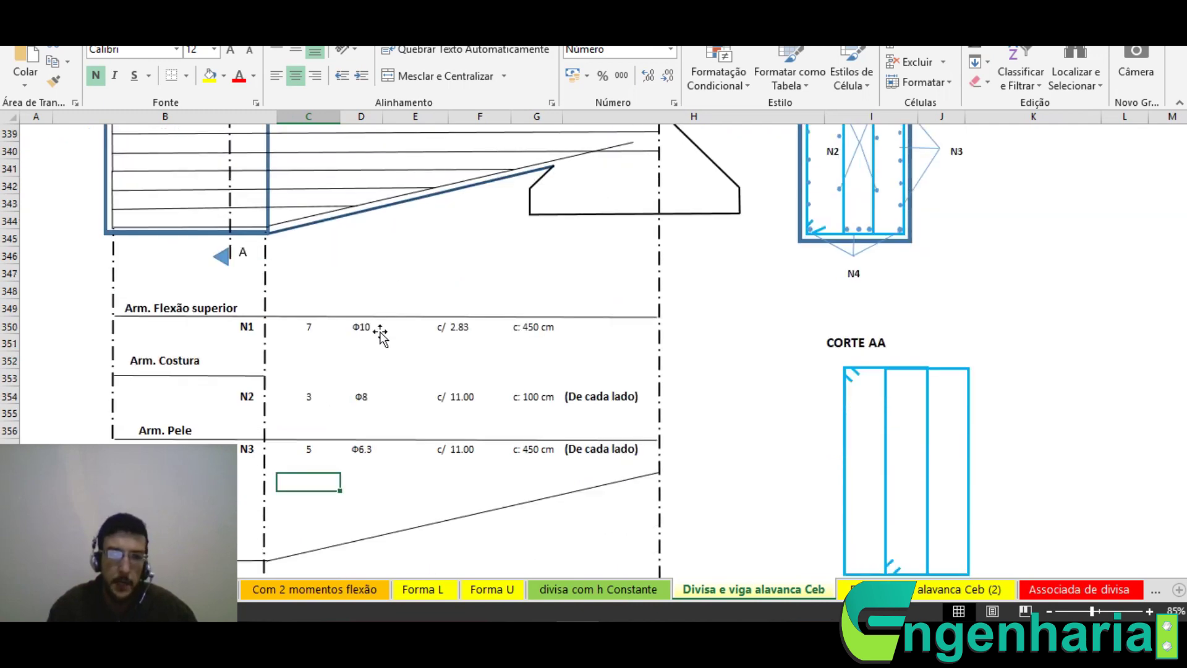
pyautogui.scroll(4, 315, 527)
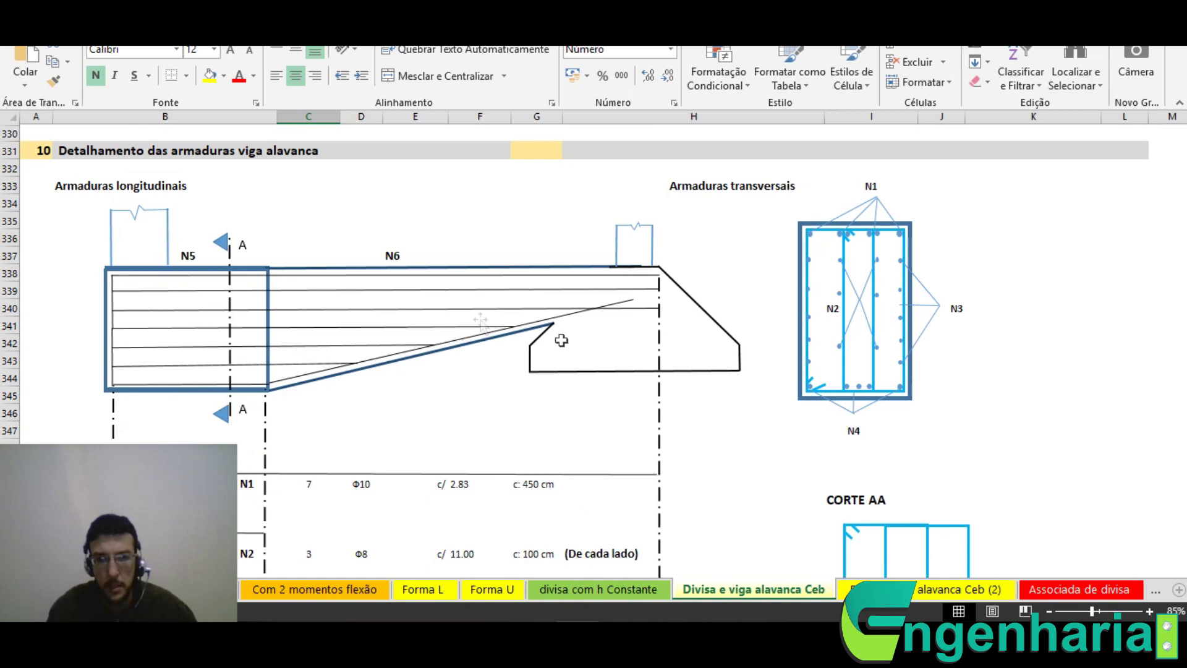
pyautogui.scroll(-3, 470, 334)
pyautogui.scroll(2, 556, 341)
pyautogui.scroll(1, 927, 297)
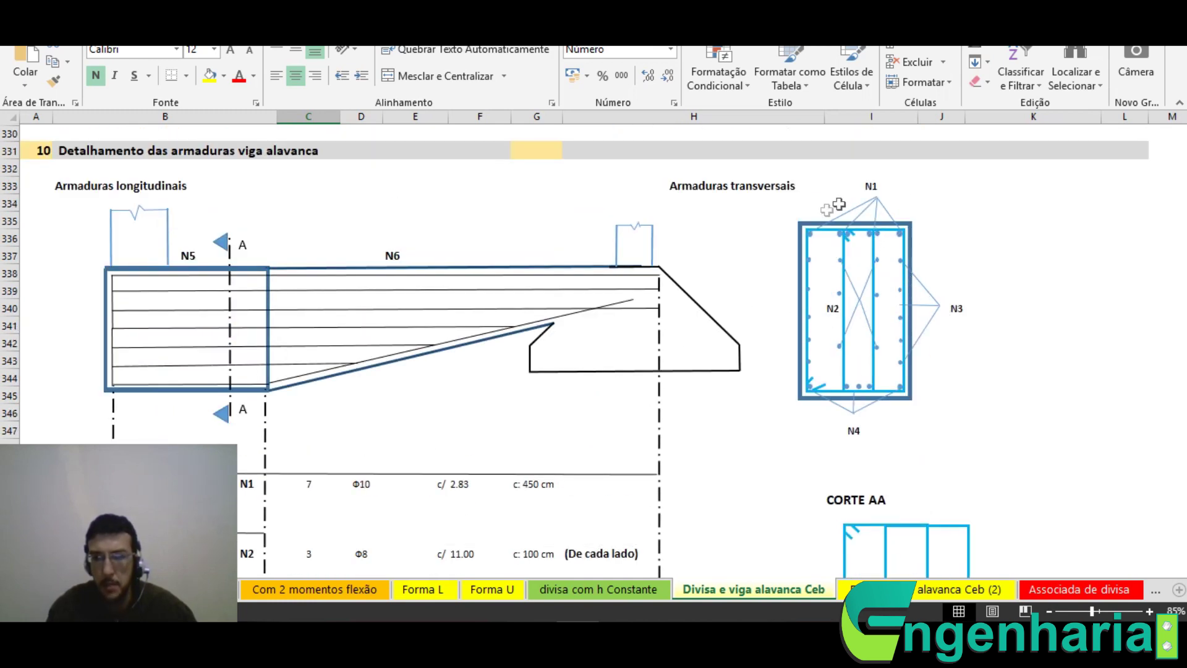
pyautogui.scroll(-1, 852, 293)
pyautogui.scroll(-5, 852, 294)
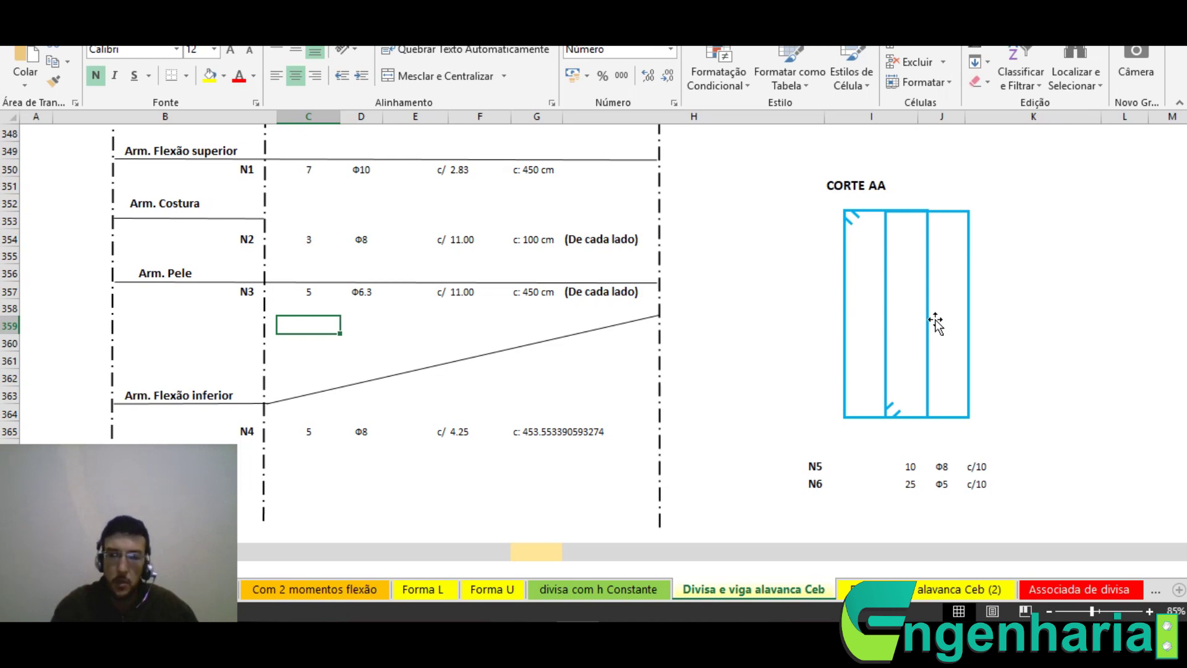
# Compare the N5 and N6 stirrup data under CORTE AA with the branches, diameters and spacings adopted in sections 9.5 and 9.6
pyautogui.scroll(20, 935, 321)
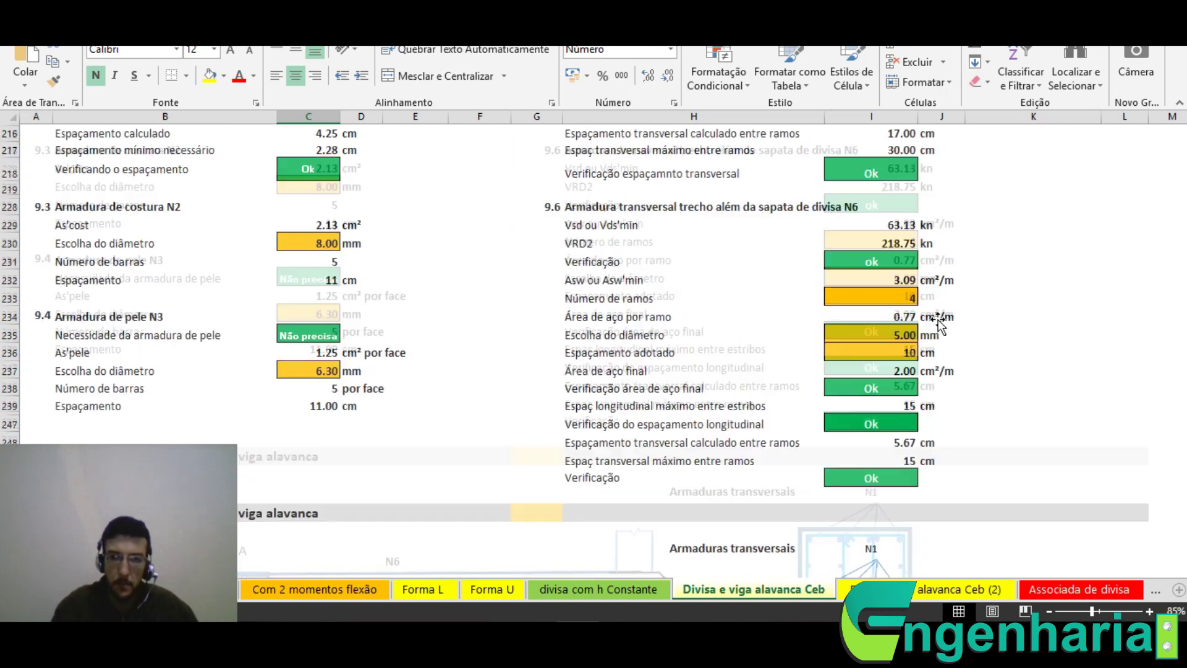
pyautogui.scroll(3, 938, 322)
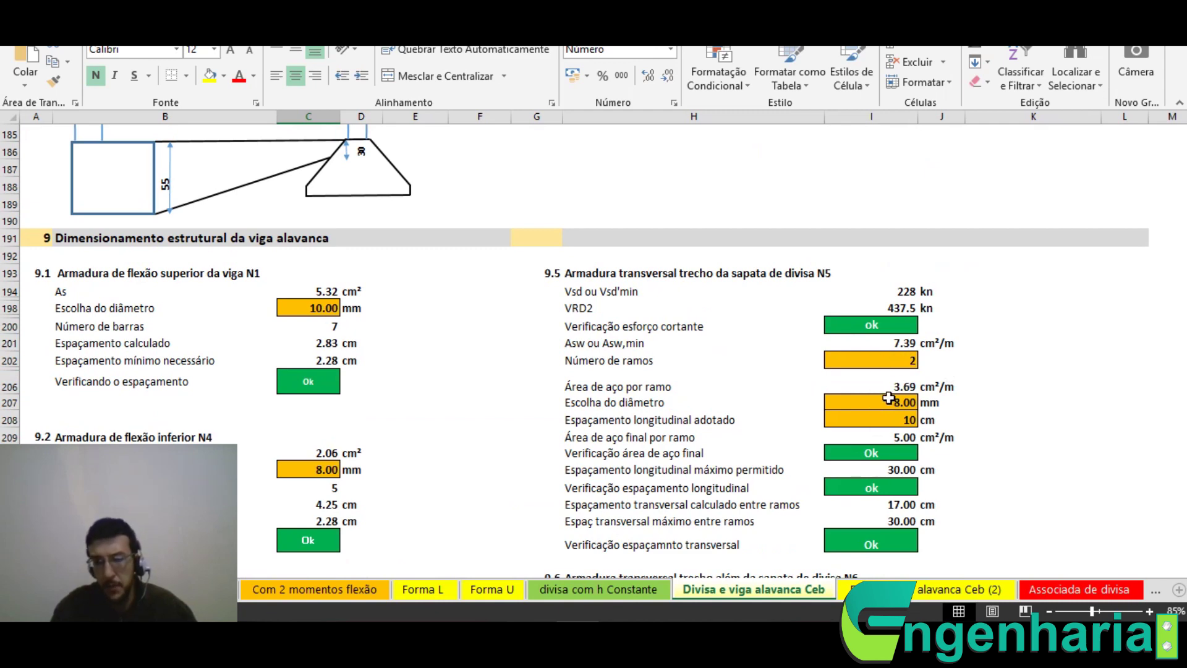
pyautogui.scroll(-4, 890, 383)
pyautogui.scroll(-18, 895, 247)
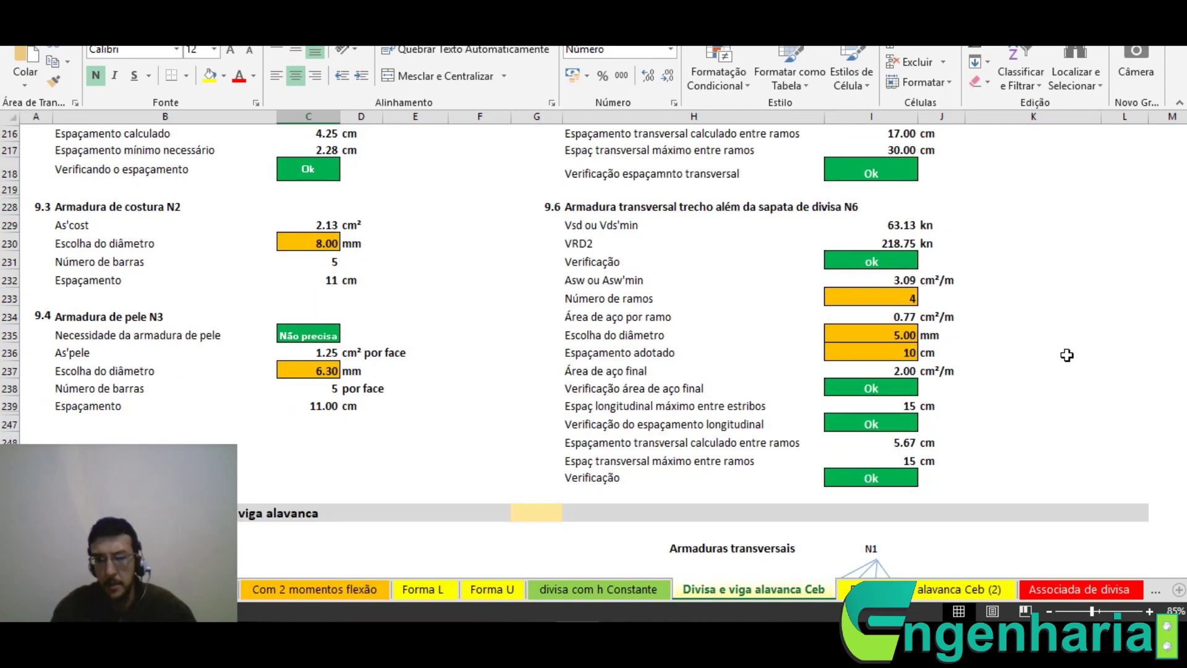
pyautogui.scroll(-4, 1067, 357)
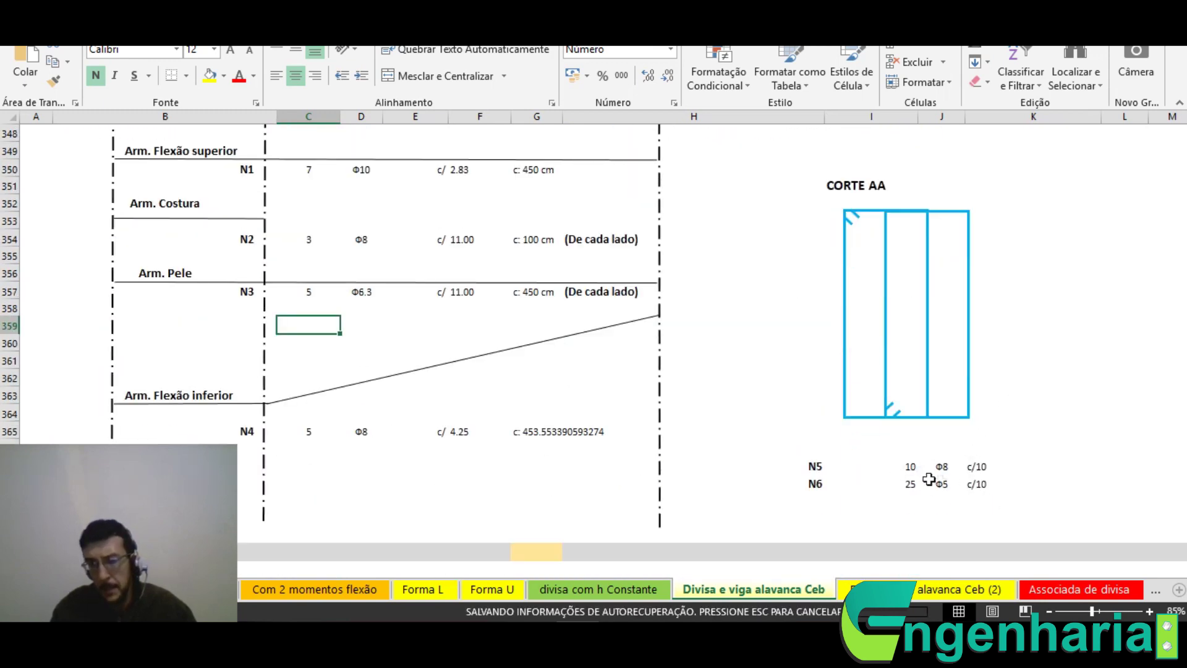
pyautogui.scroll(20, 973, 433)
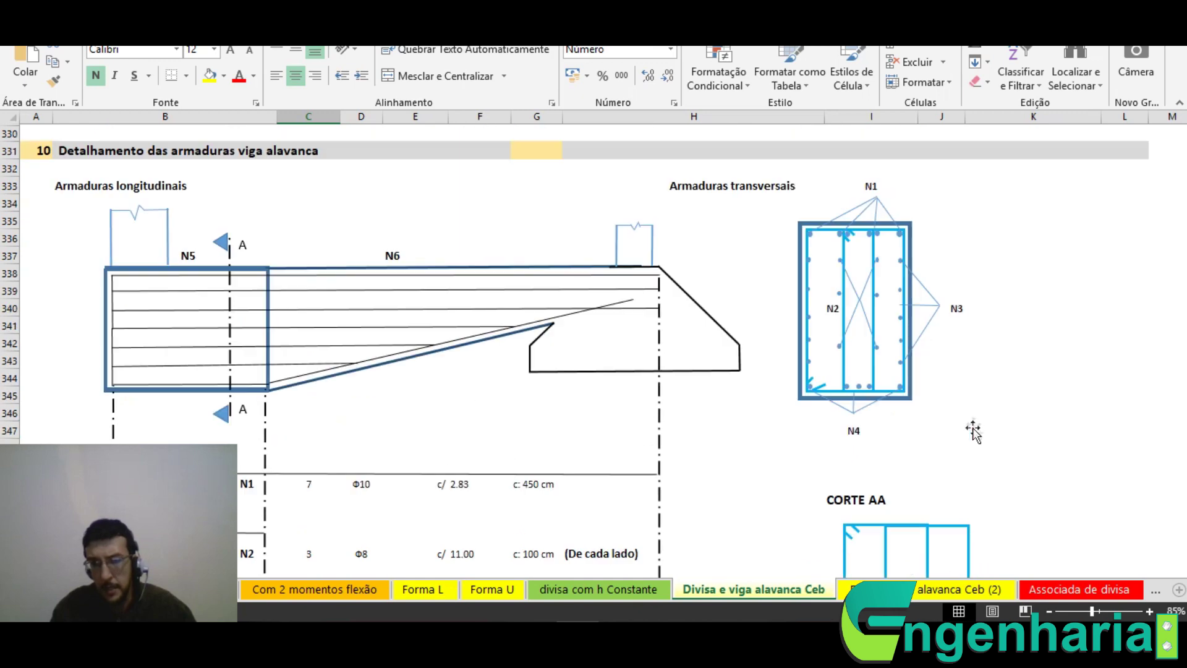
pyautogui.scroll(2, 977, 418)
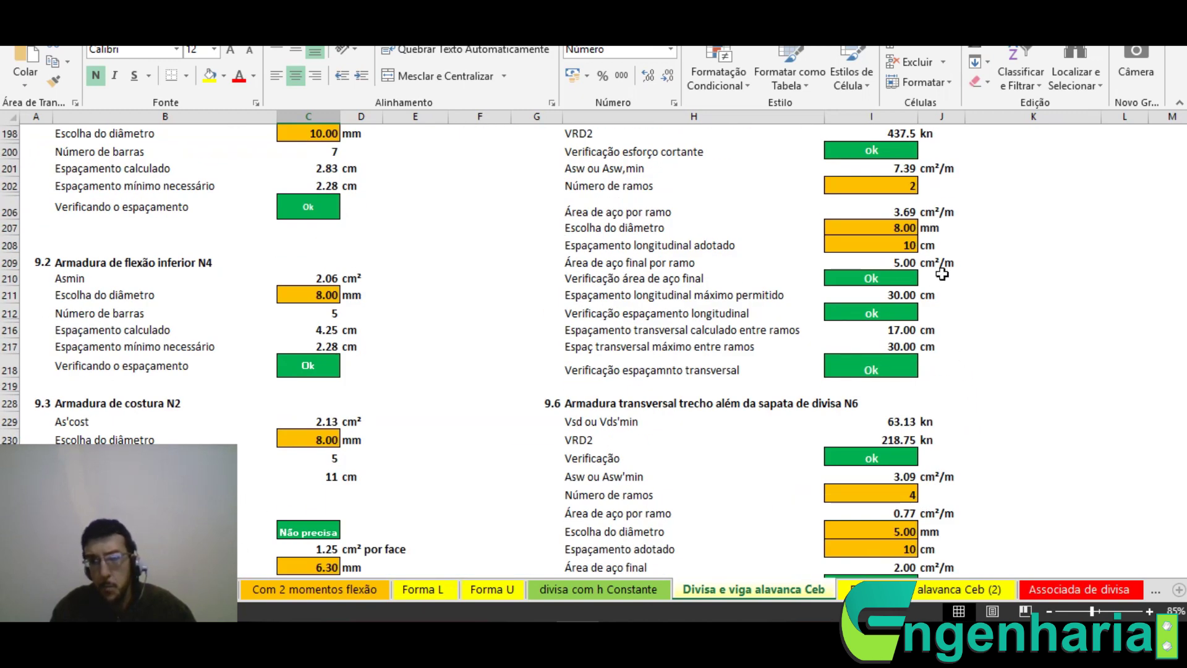
pyautogui.scroll(2, 943, 274)
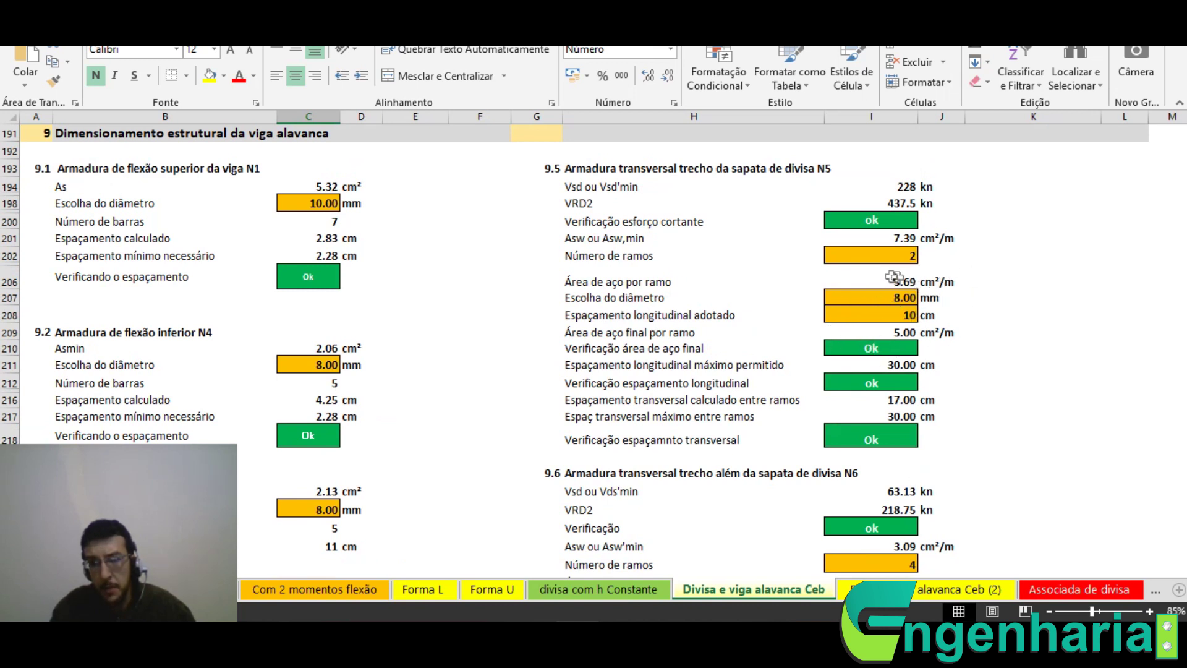
pyautogui.click(873, 299)
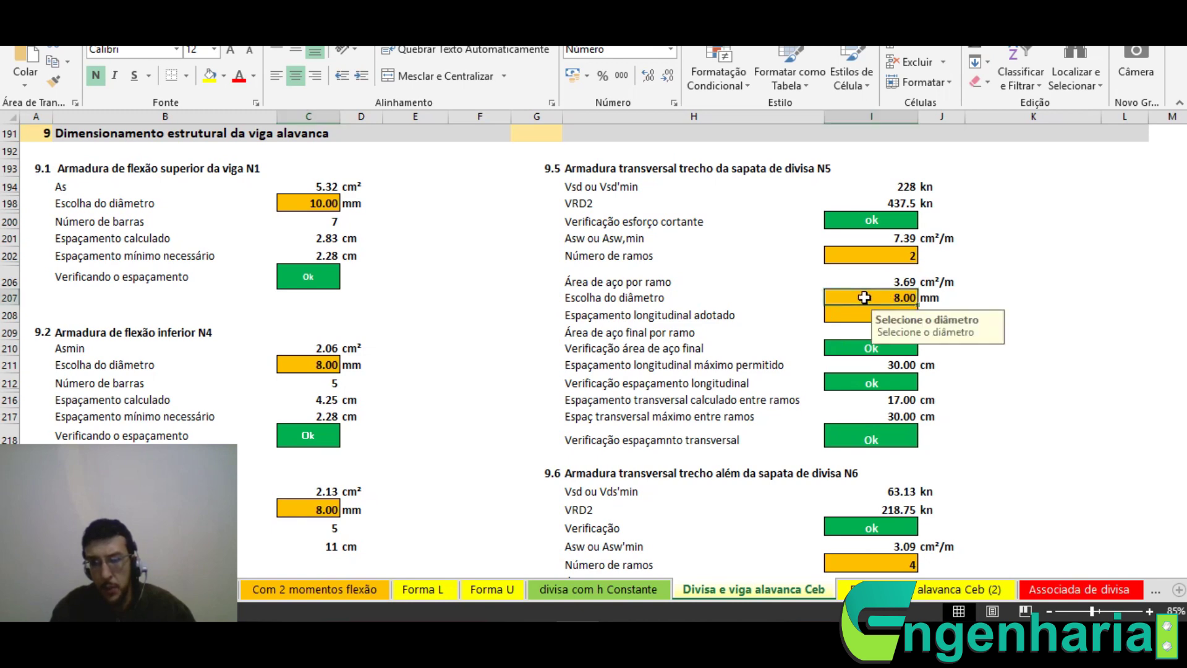
pyautogui.click(840, 318)
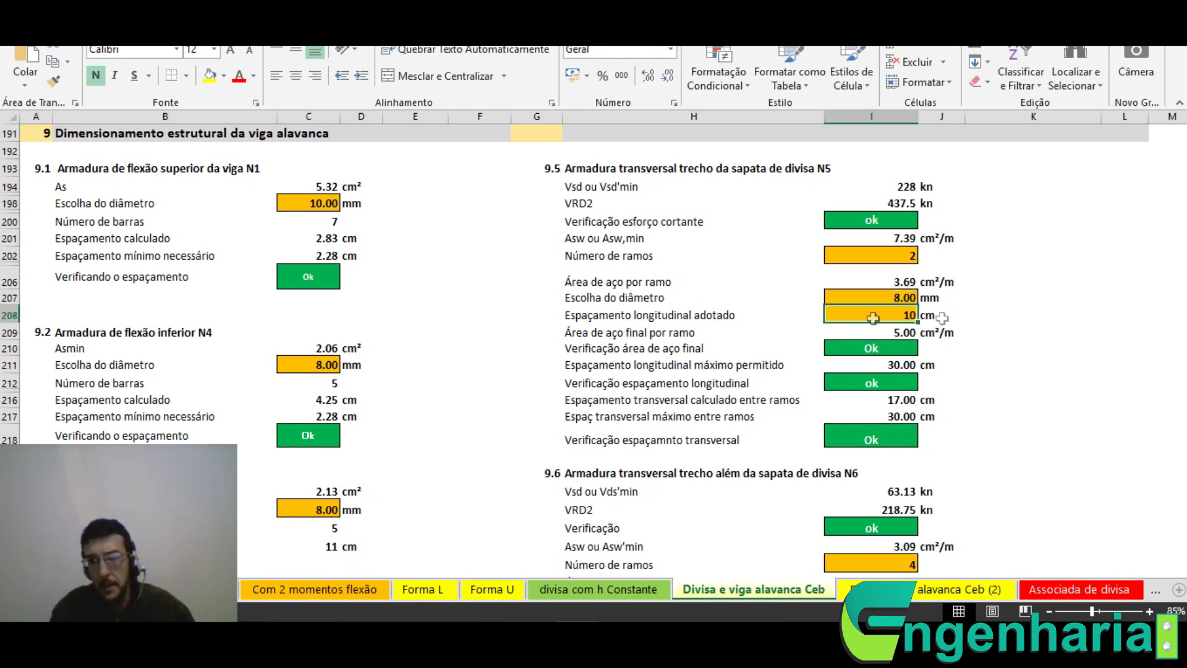
# Compare the N5 and N6 stirrup quantities, diameters and spacings under CORTE AA with the beam elevation and transverse section in section 10
pyautogui.scroll(-10, 1102, 444)
pyautogui.scroll(-5, 1102, 443)
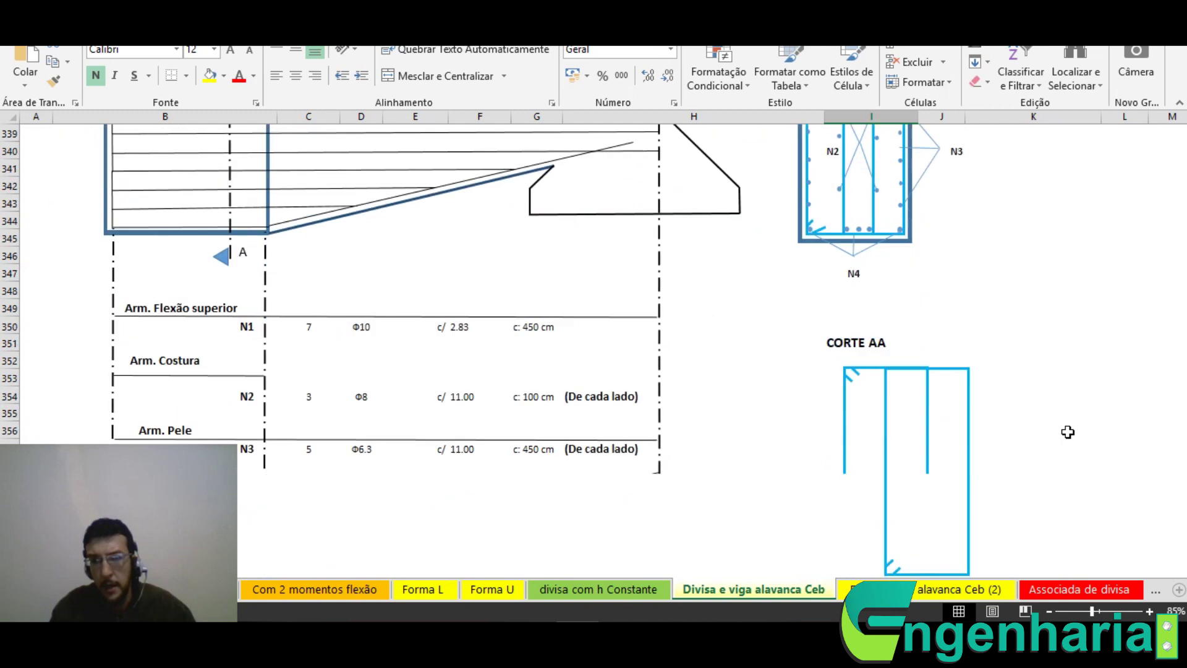
pyautogui.scroll(-3, 1047, 331)
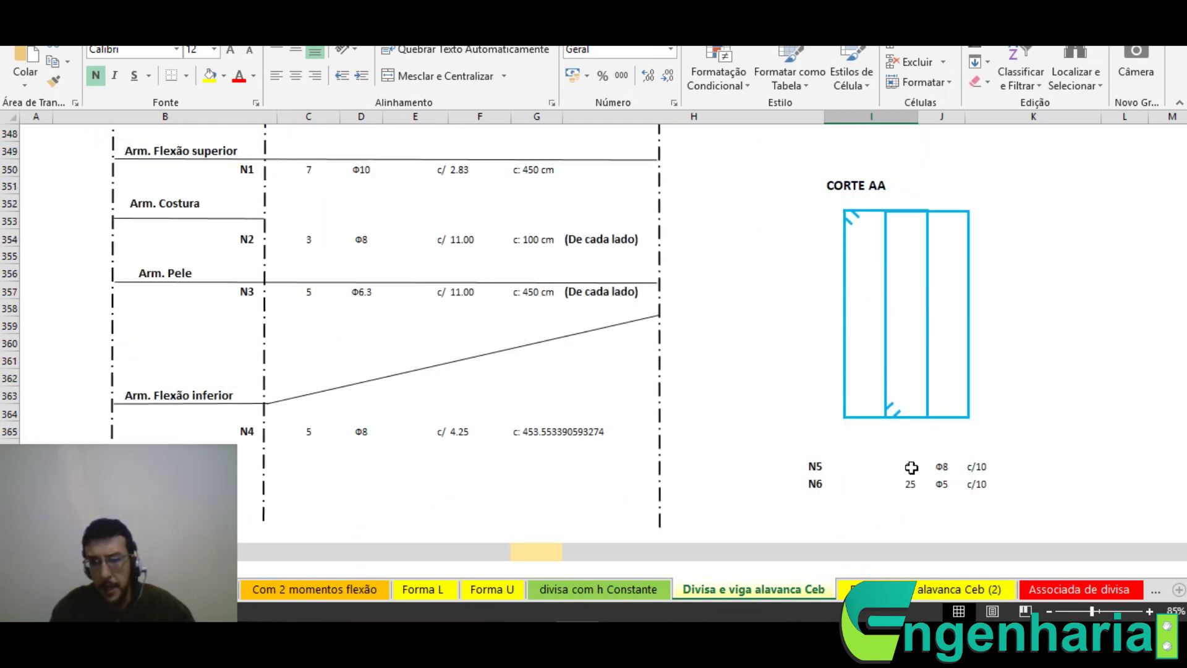
pyautogui.scroll(6, 320, 371)
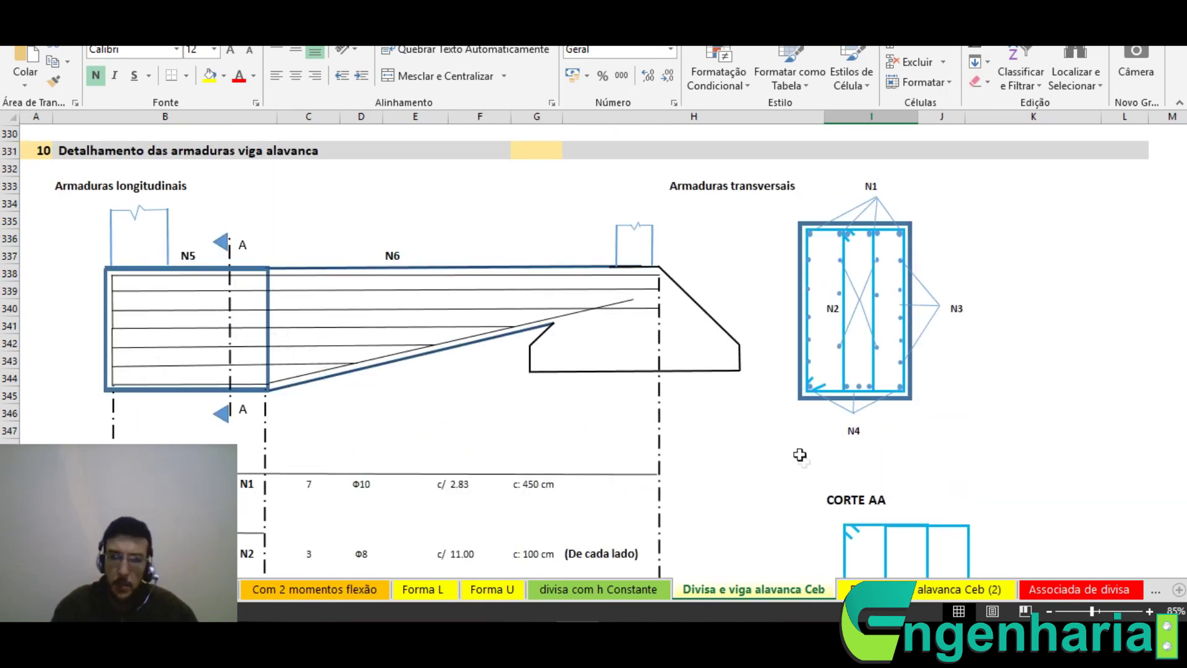
pyautogui.scroll(-1, 804, 462)
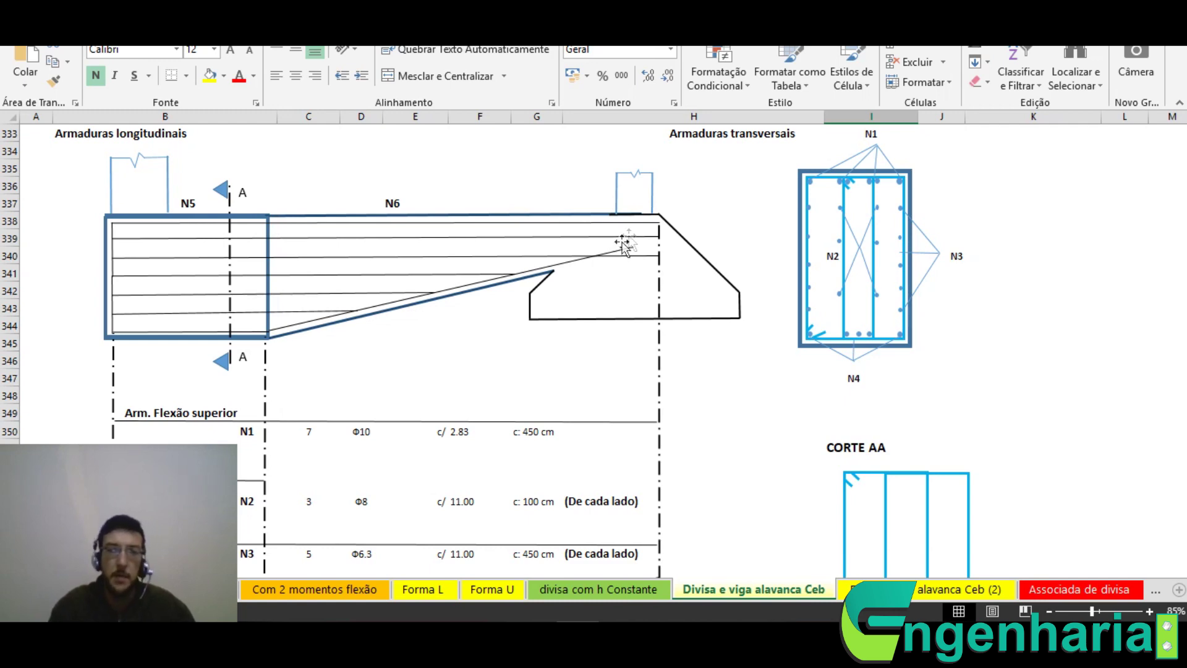
pyautogui.scroll(-3, 854, 230)
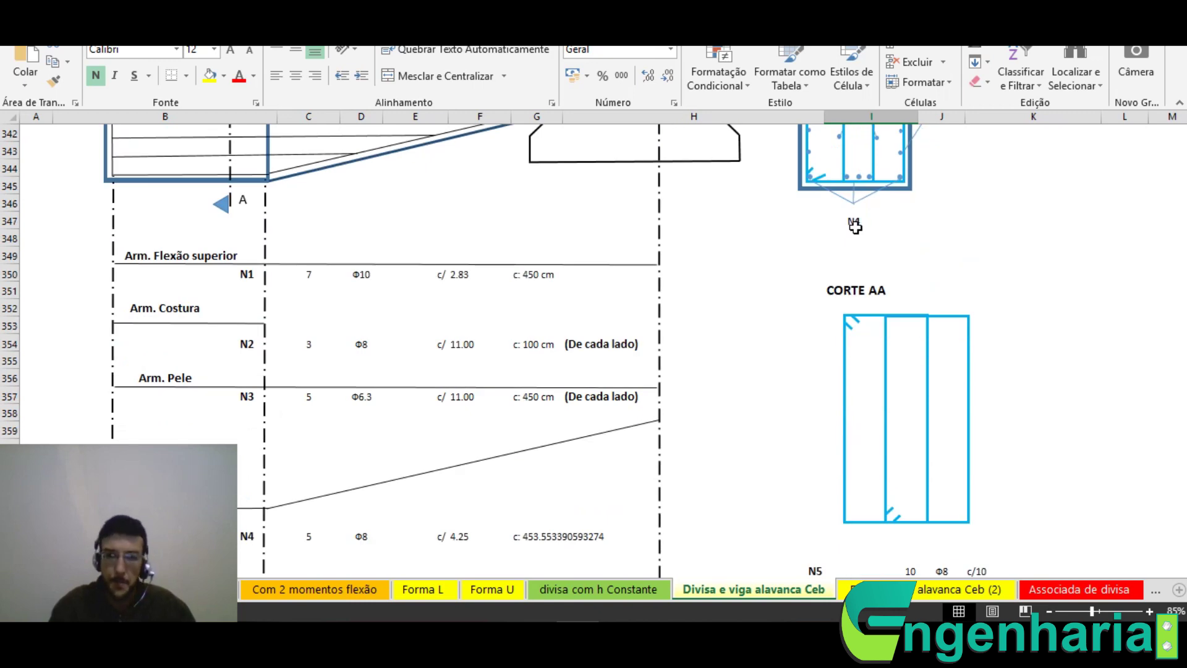
pyautogui.scroll(-3, 854, 226)
pyautogui.scroll(1, 962, 358)
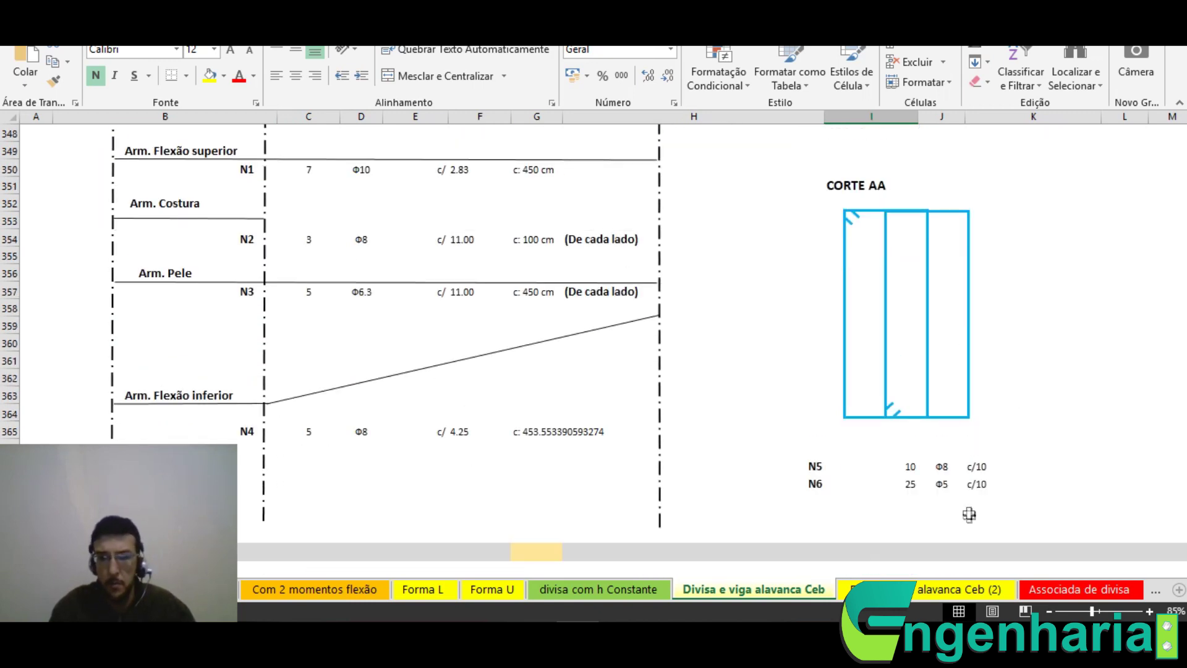
pyautogui.scroll(6, 795, 424)
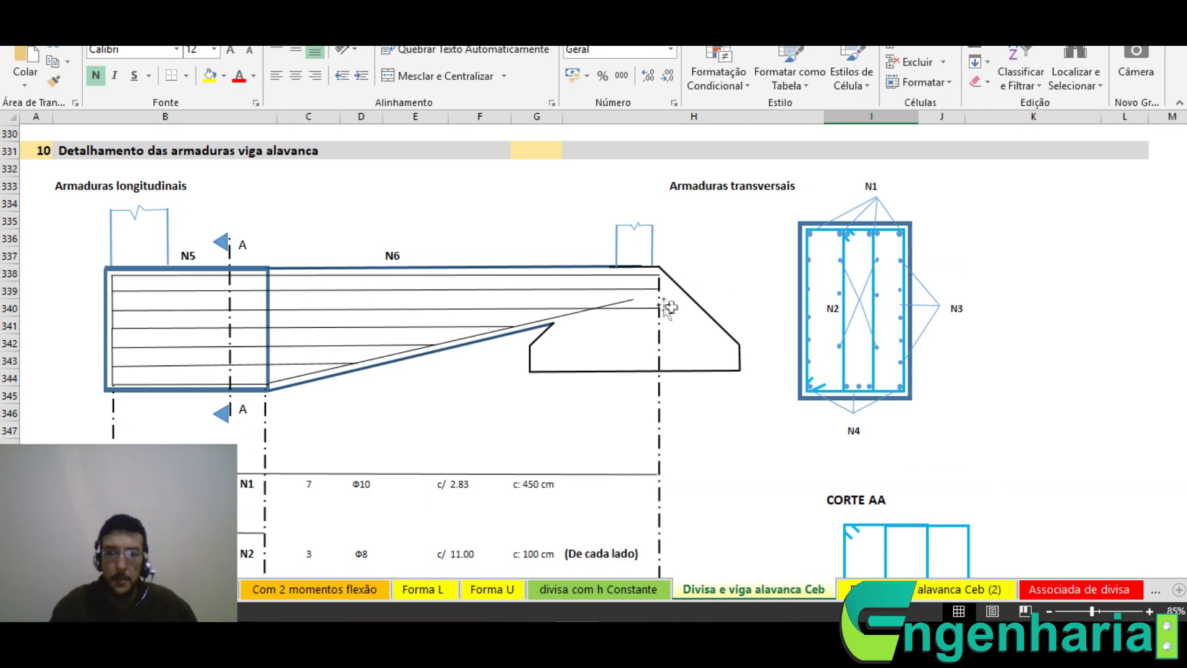
pyautogui.scroll(-6, 768, 322)
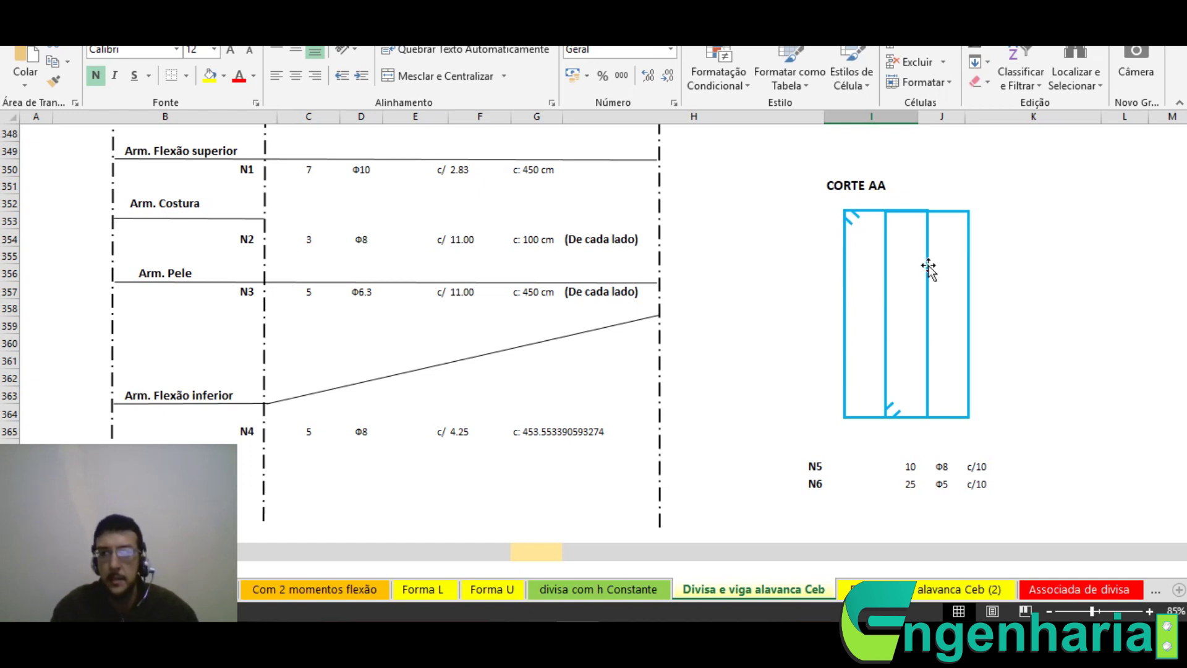
# Check the CORTE AA stirrup shape against the branches adopted for N5 and N6 in sections 9.5 and 9.6 and their stretches on the elevation
pyautogui.scroll(3, 1003, 416)
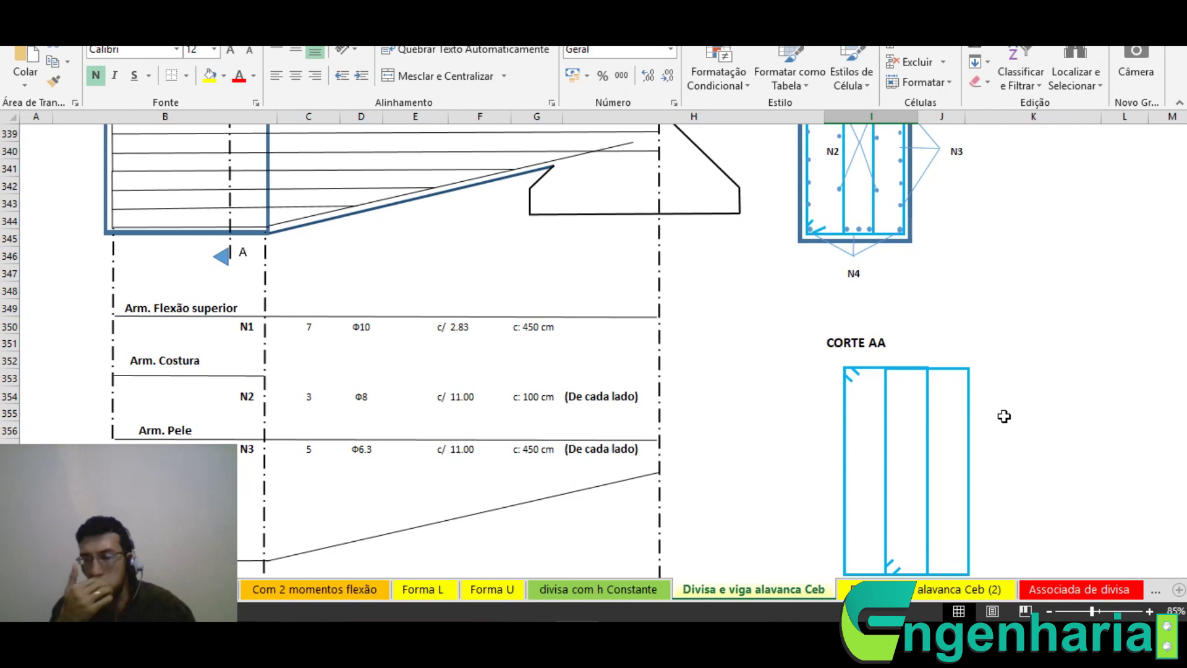
pyautogui.scroll(-2, 985, 409)
pyautogui.scroll(20, 983, 405)
pyautogui.scroll(2, 980, 402)
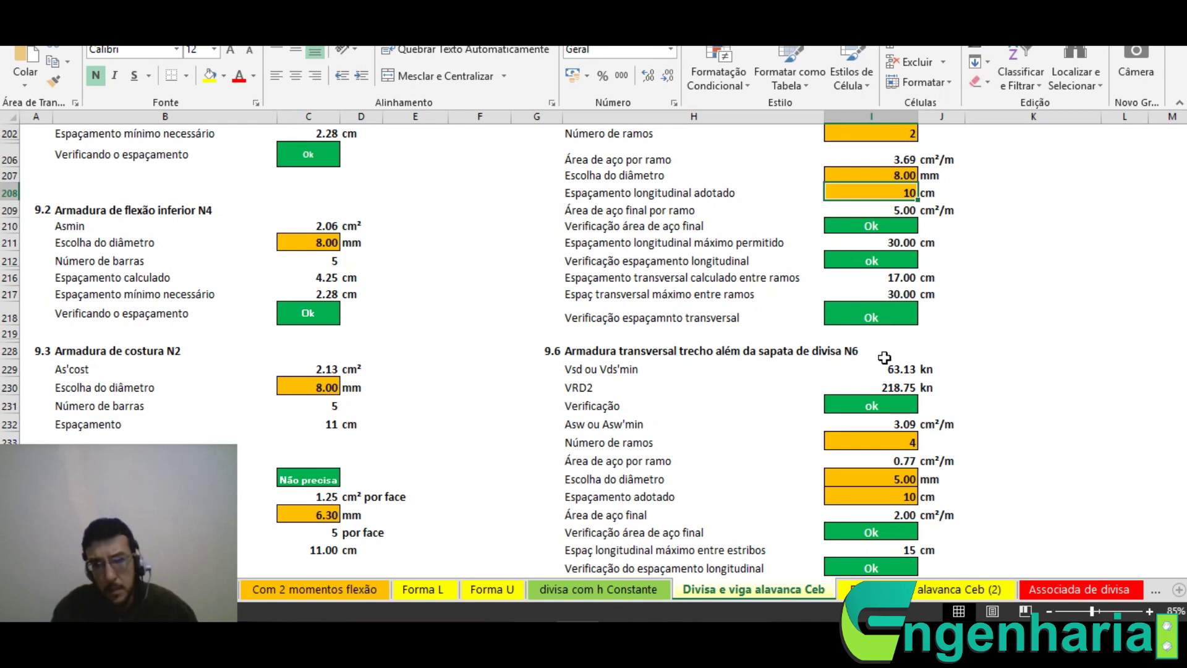
pyautogui.scroll(-20, 890, 353)
pyautogui.scroll(-3, 928, 344)
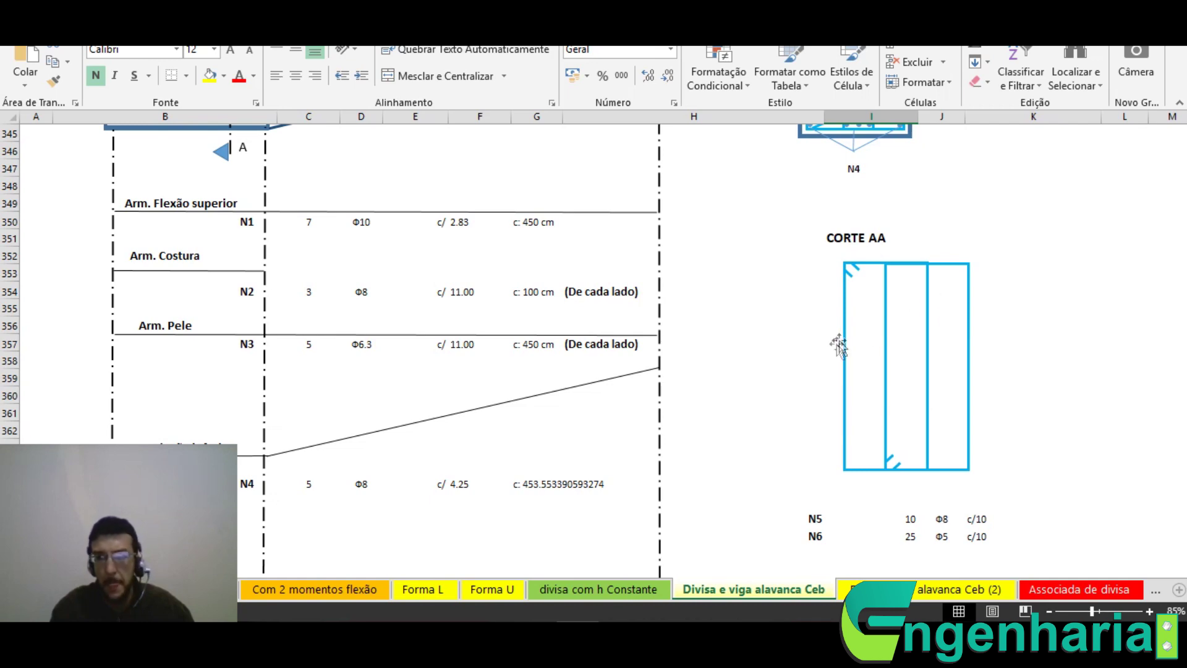
pyautogui.scroll(-1, 954, 350)
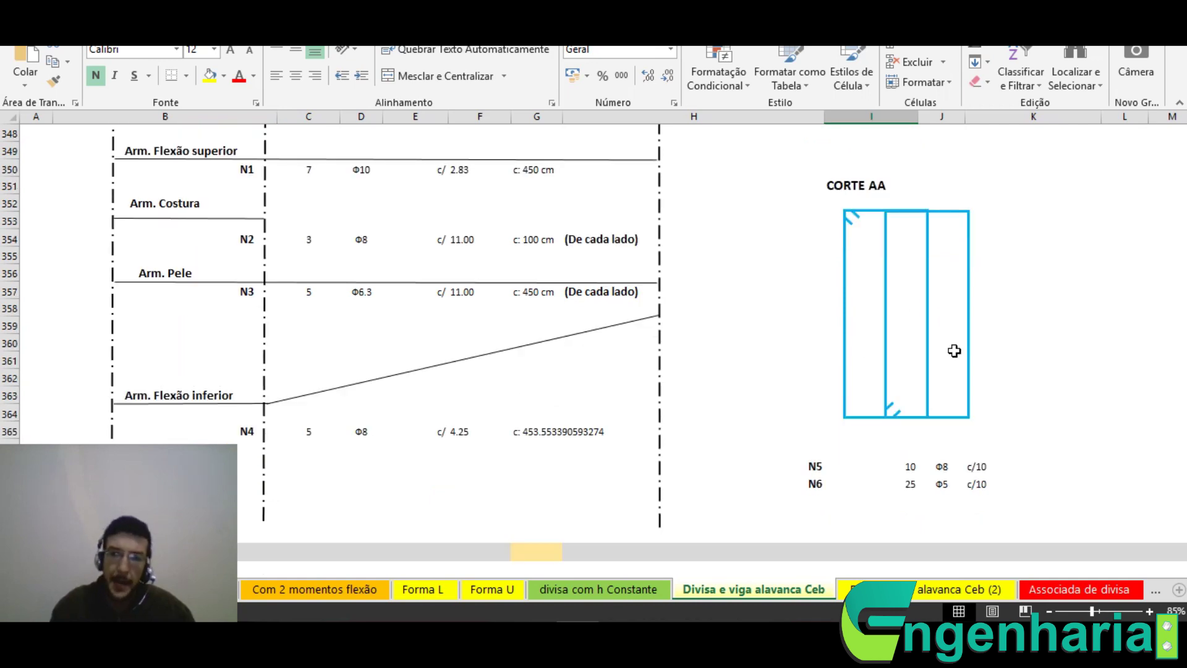
pyautogui.scroll(6, 878, 377)
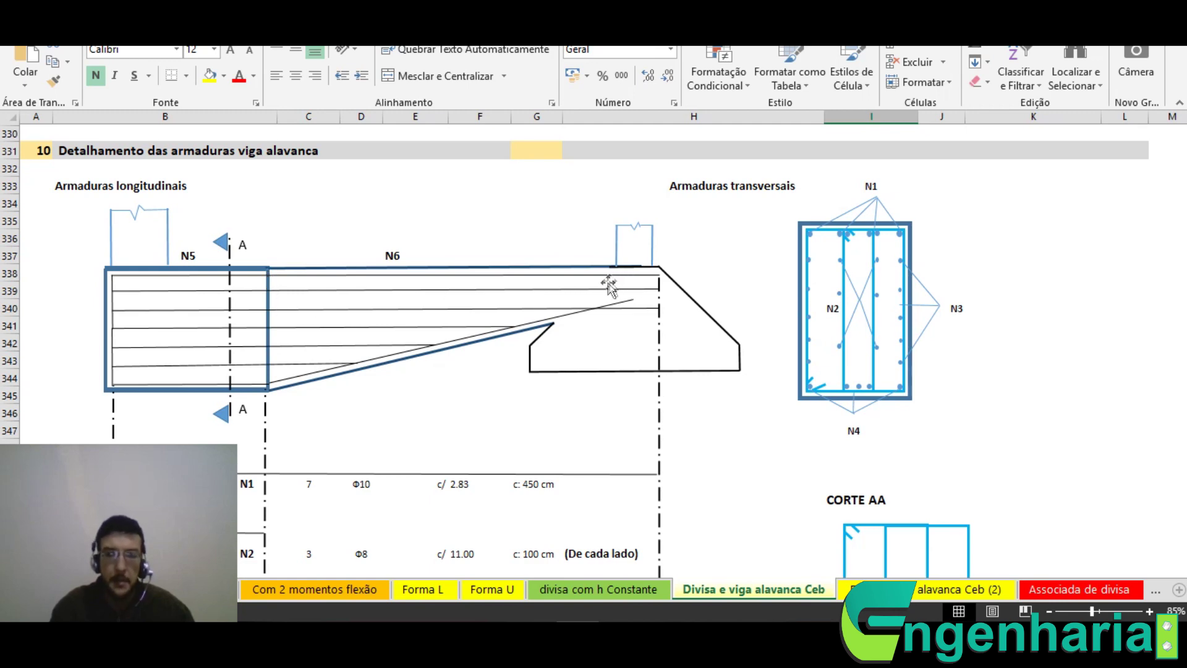
pyautogui.scroll(-5, 609, 284)
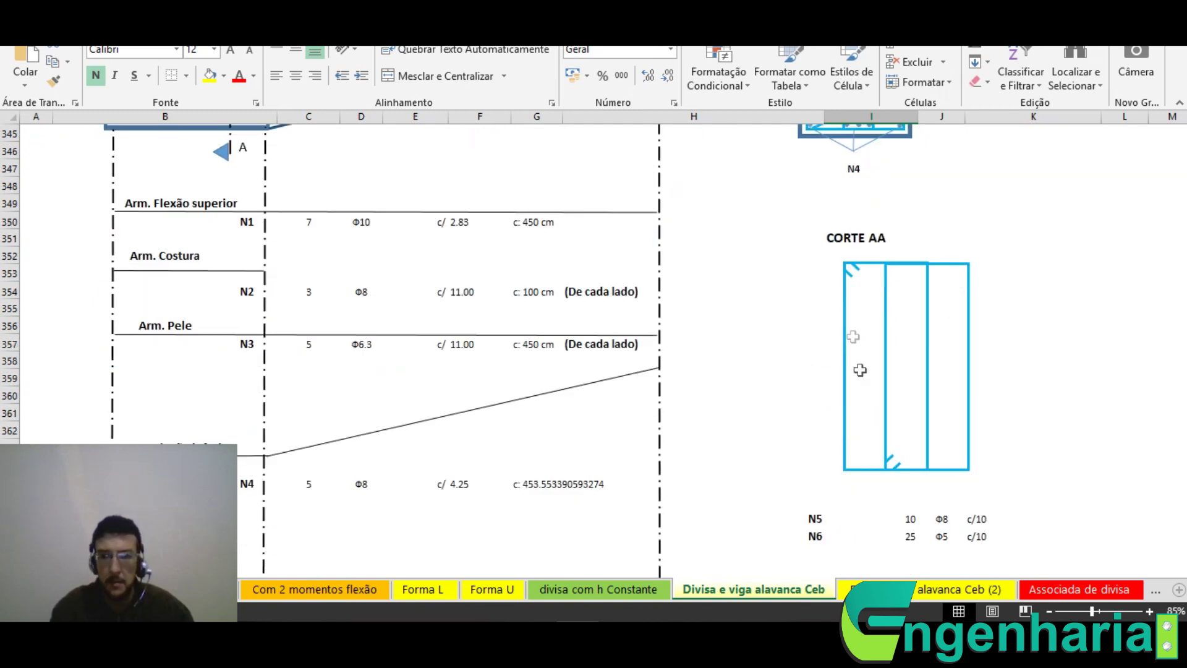
pyautogui.scroll(-1, 853, 336)
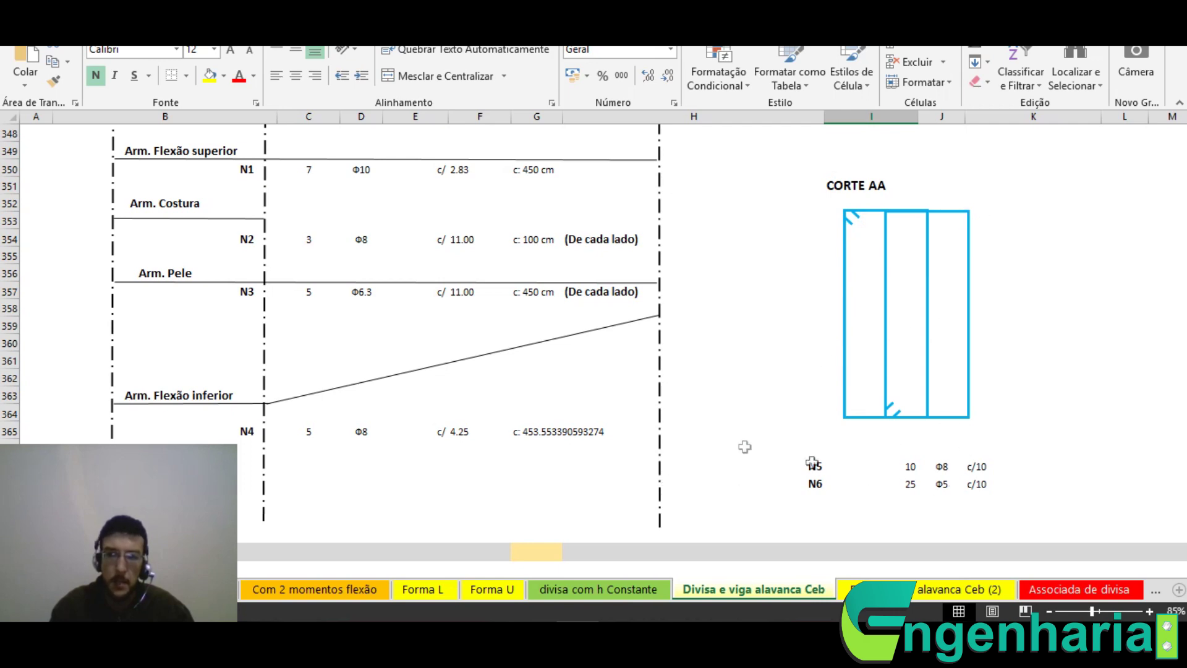
# Set the horizontal force Fx in the input data to 10 kN and check the x-direction sliding verification in section 11.2
pyautogui.scroll(-2, 695, 418)
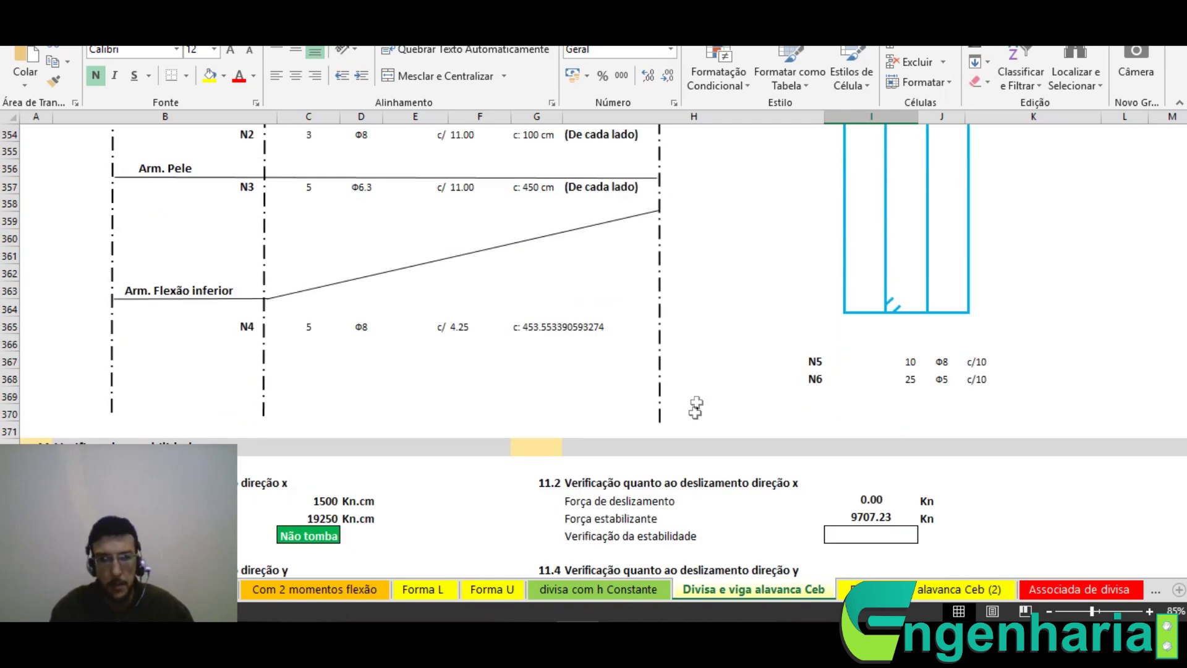
pyautogui.scroll(-3, 698, 402)
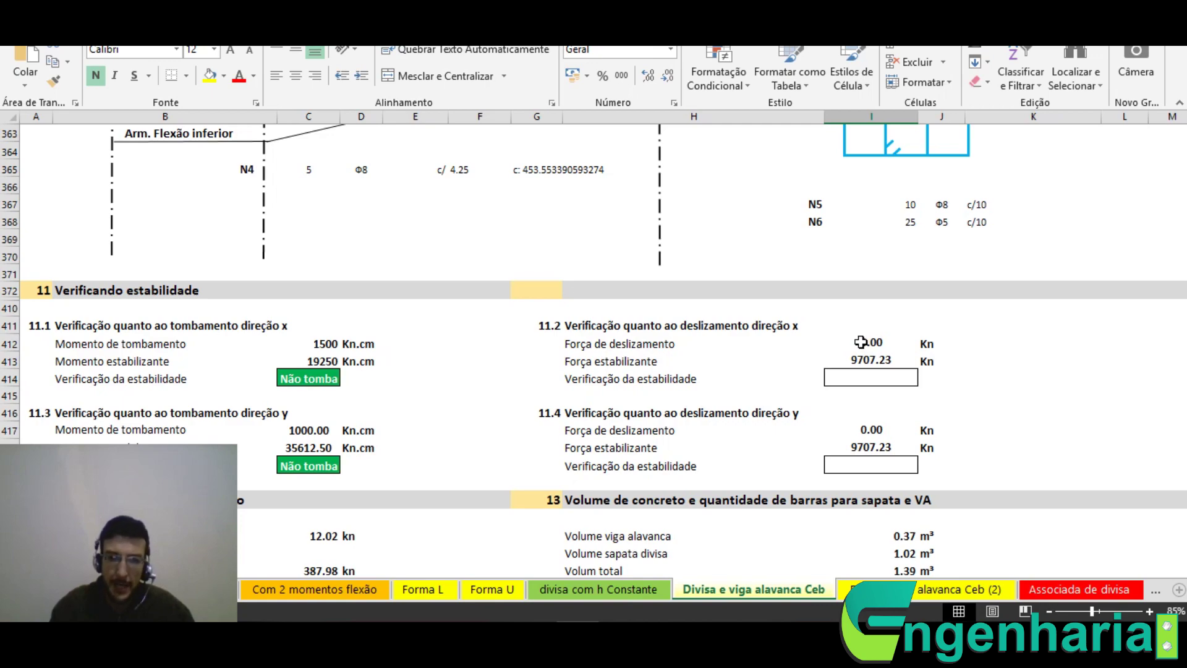
pyautogui.scroll(15, 789, 377)
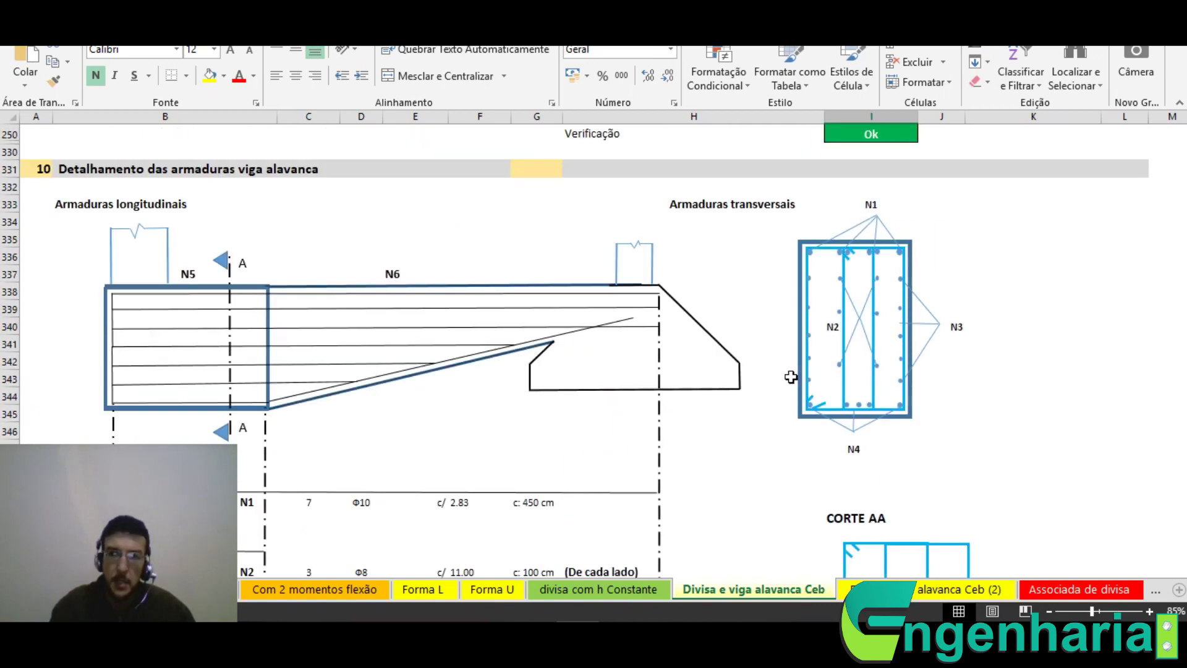
pyautogui.scroll(15, 790, 381)
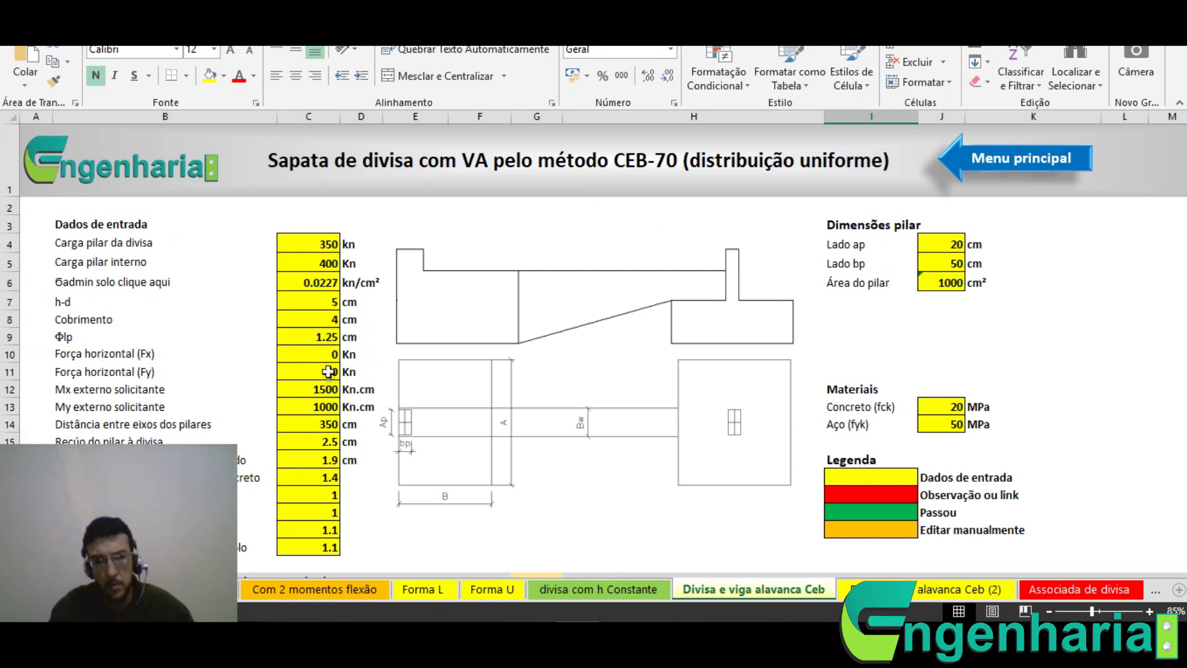
pyautogui.click(329, 358)
pyautogui.scroll(-20, 588, 383)
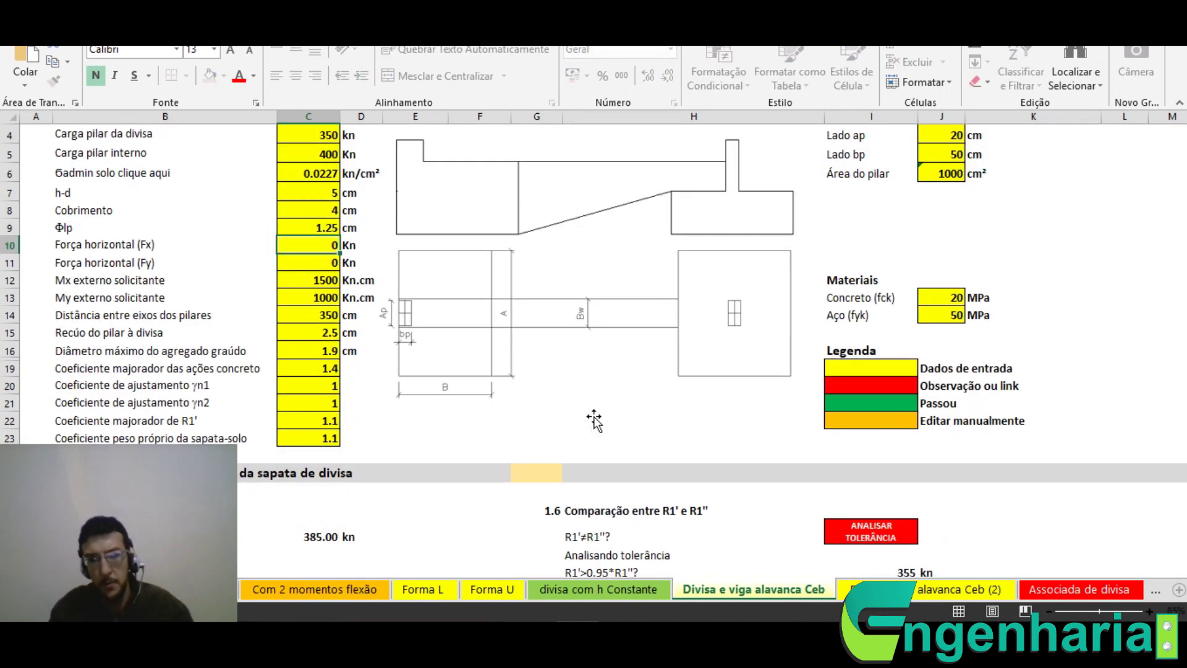
pyautogui.scroll(-20, 595, 418)
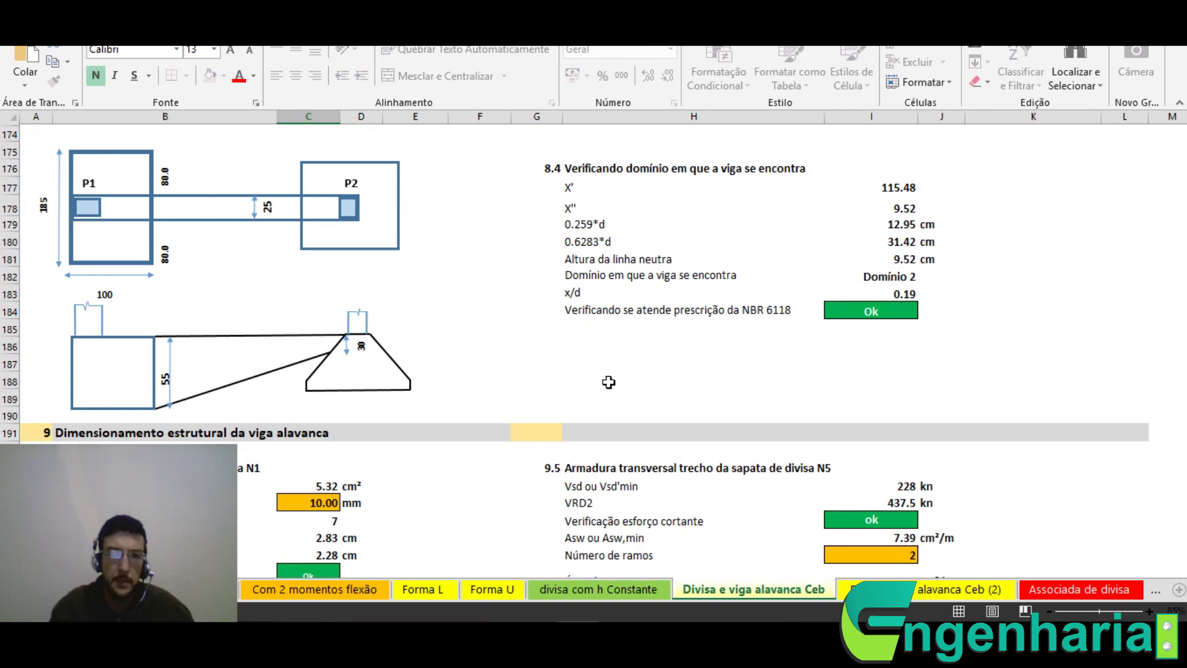
pyautogui.scroll(-20, 661, 354)
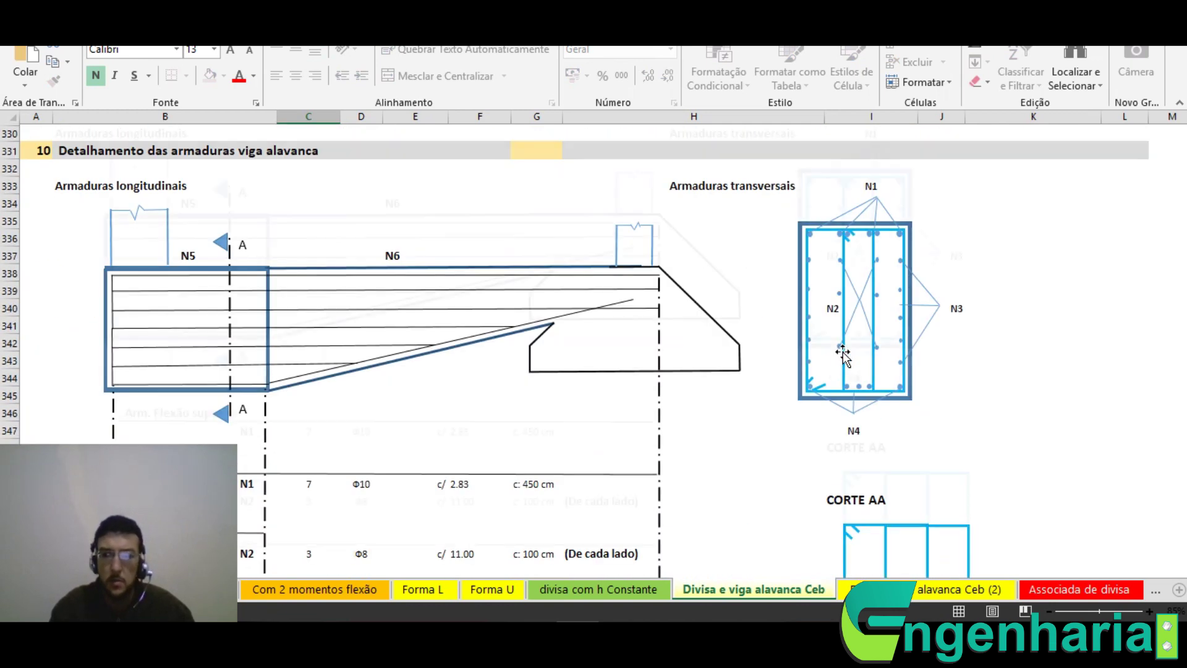
pyautogui.click(1005, 379)
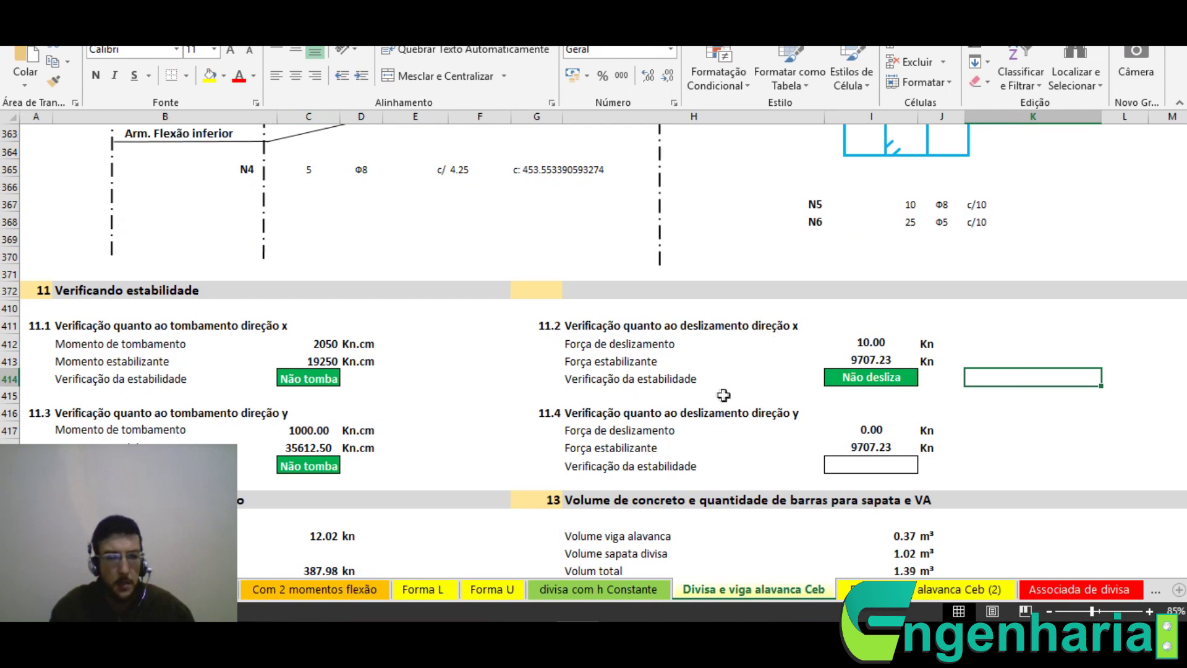
# Examine the stability verifications in section 11, the internal column load relief in section 12 and the concrete and bar quantities in section 13
pyautogui.scroll(-2, 710, 425)
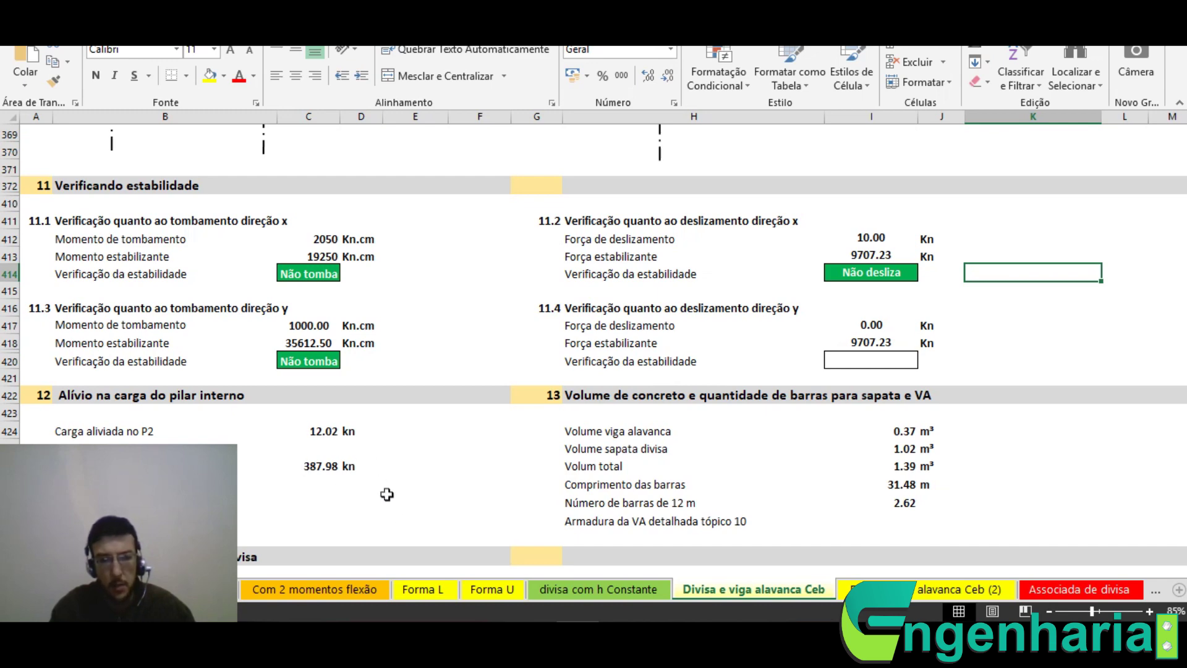
pyautogui.scroll(20, 390, 489)
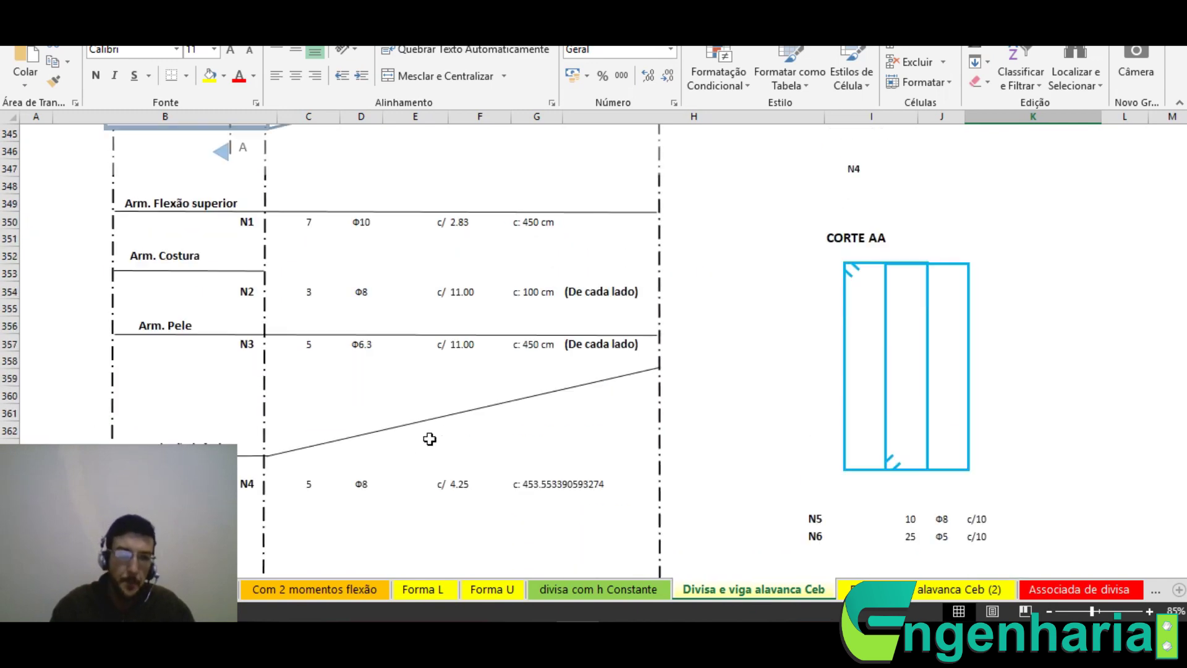
pyautogui.scroll(-10, 431, 427)
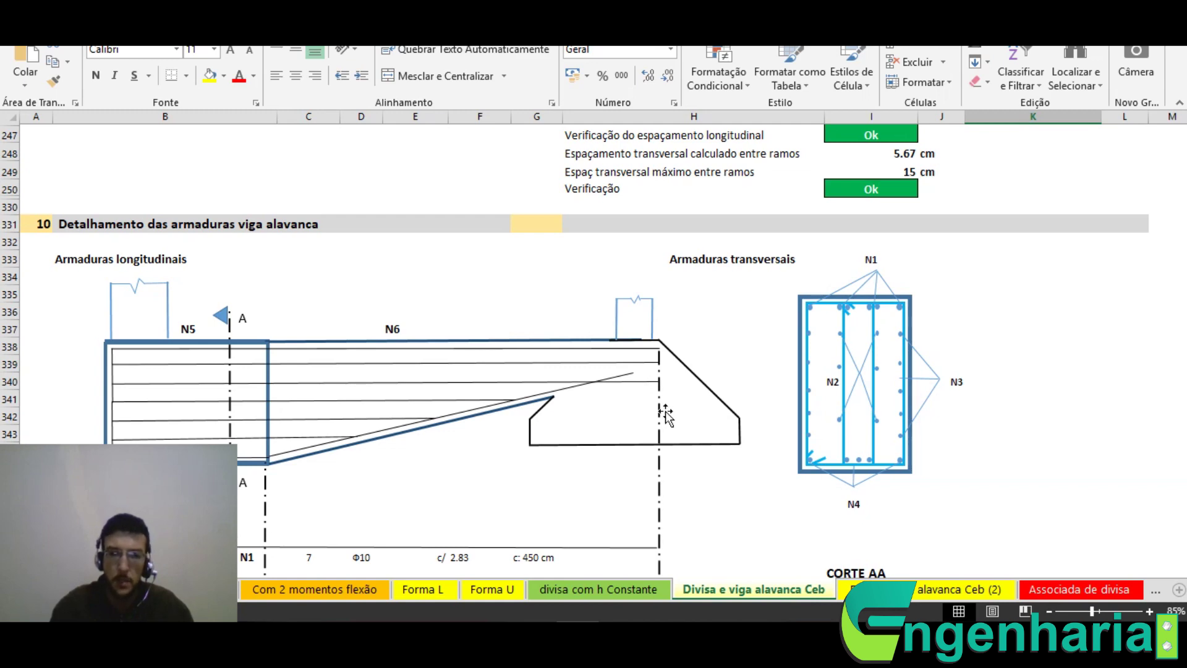
pyautogui.scroll(-3, 658, 396)
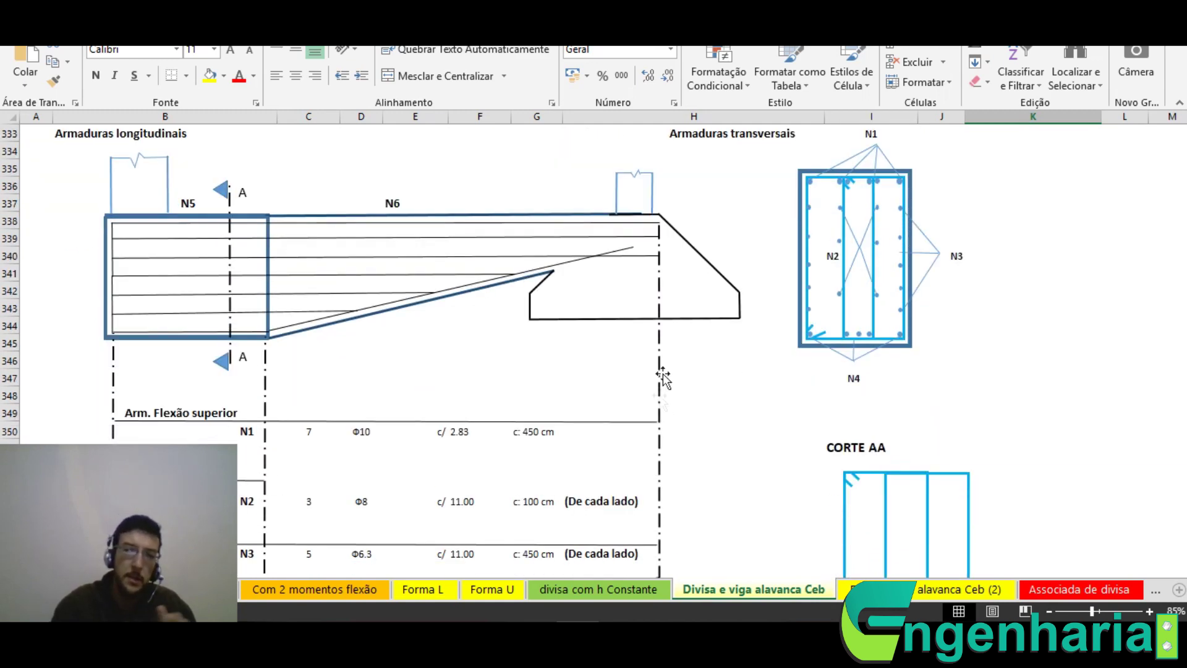
pyautogui.scroll(-10, 673, 333)
pyautogui.scroll(-2, 673, 333)
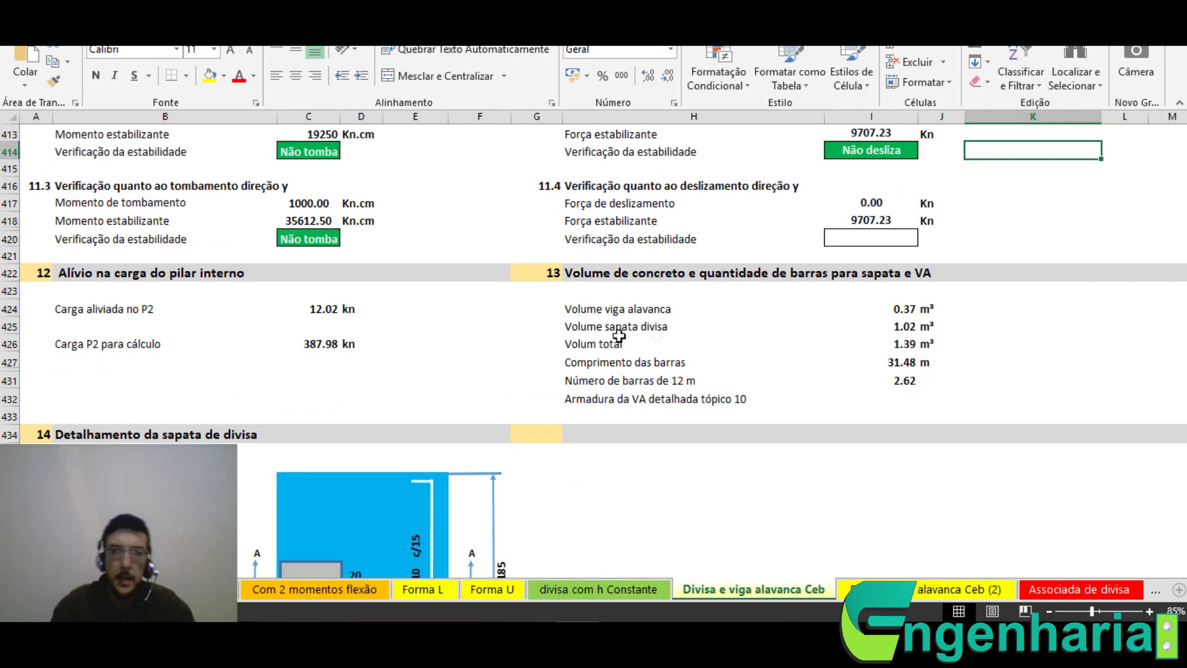
pyautogui.scroll(1, 373, 439)
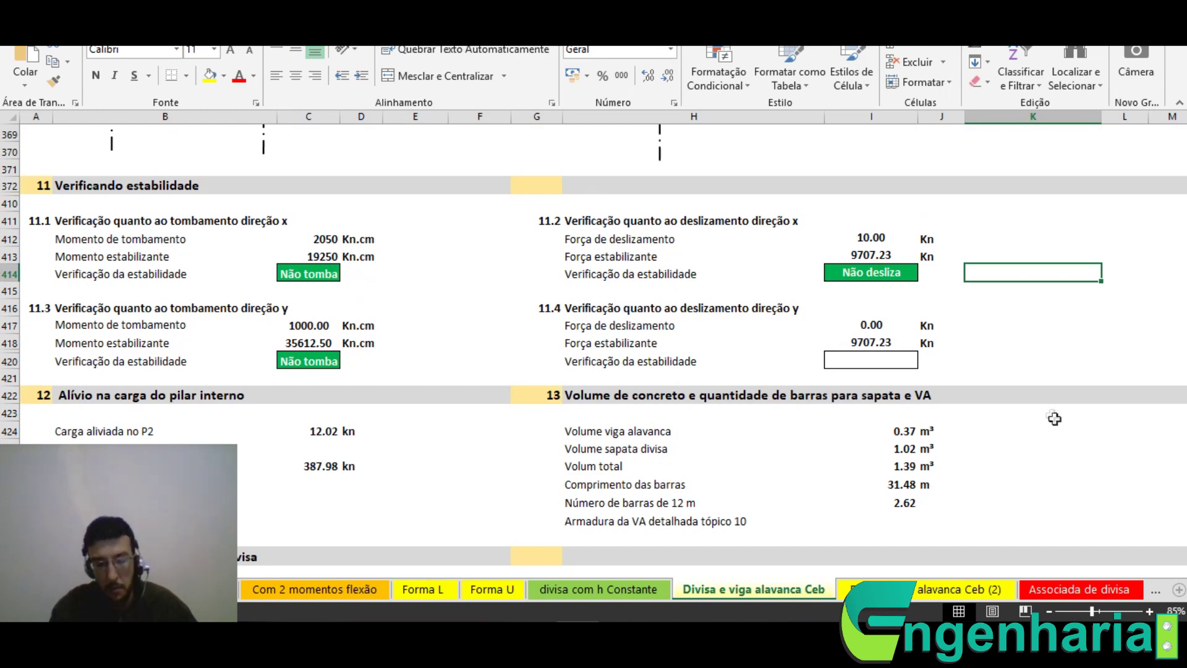
pyautogui.scroll(-1, 1047, 410)
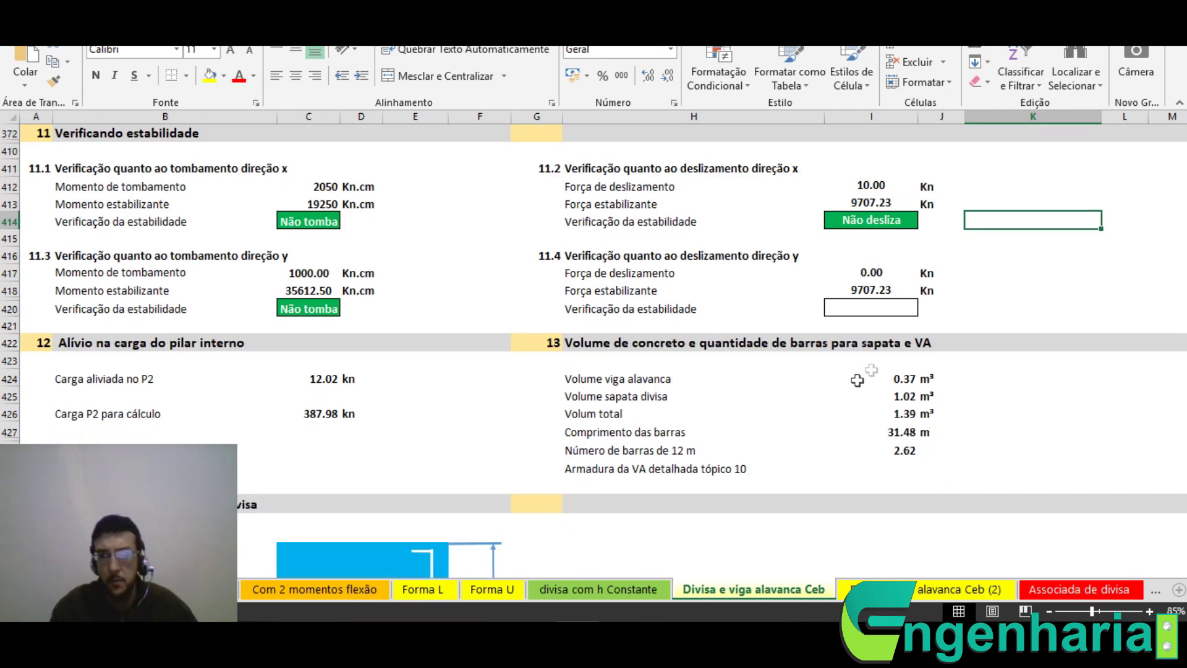
pyautogui.scroll(-2, 881, 328)
# Examine the boundary footing detailing in section 14, covering the plan, Corte AA, Corte BB and the bar quantities, spacings and lengths
pyautogui.scroll(-4, 874, 268)
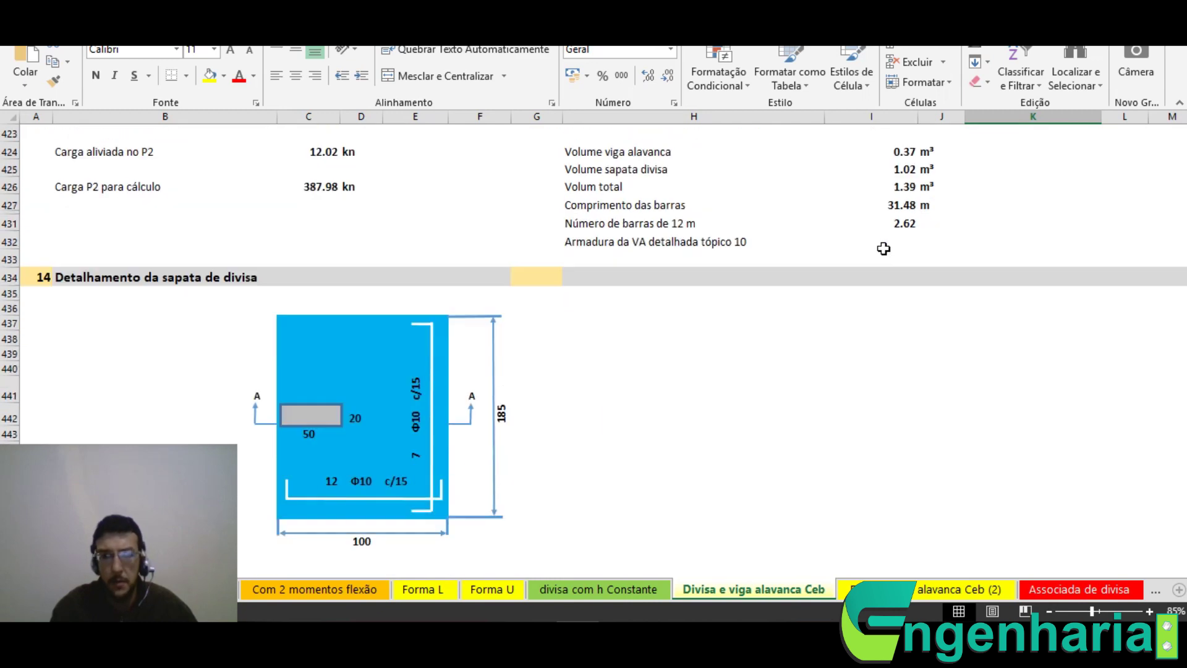
pyautogui.scroll(-1, 341, 312)
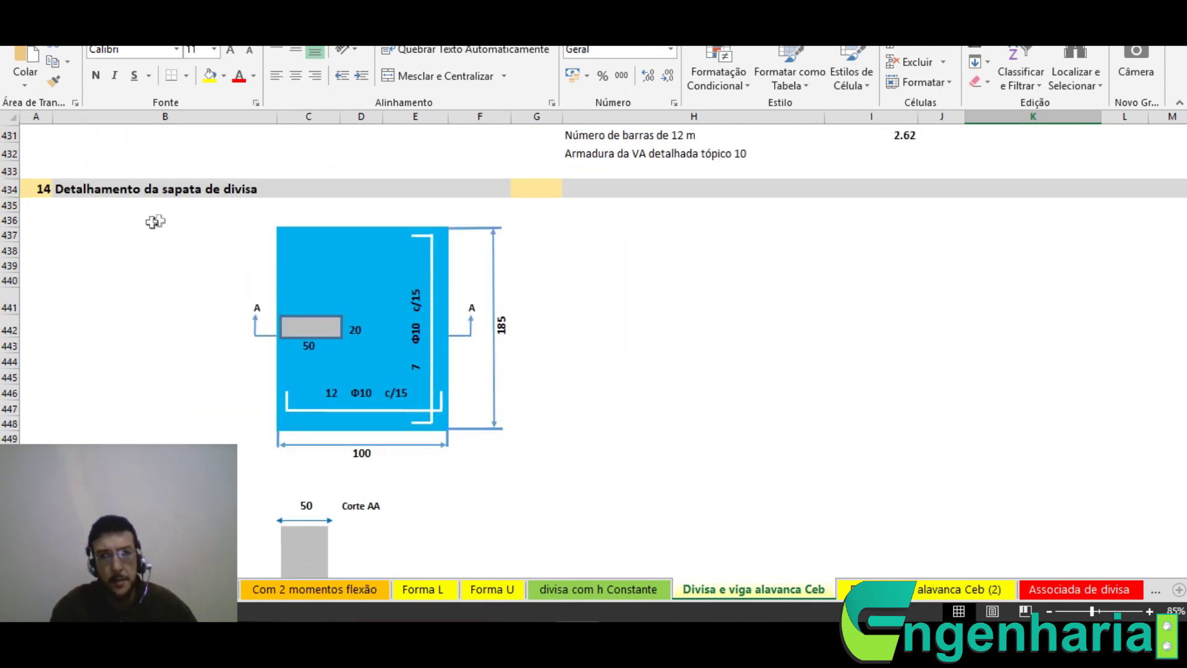
pyautogui.scroll(-1, 598, 324)
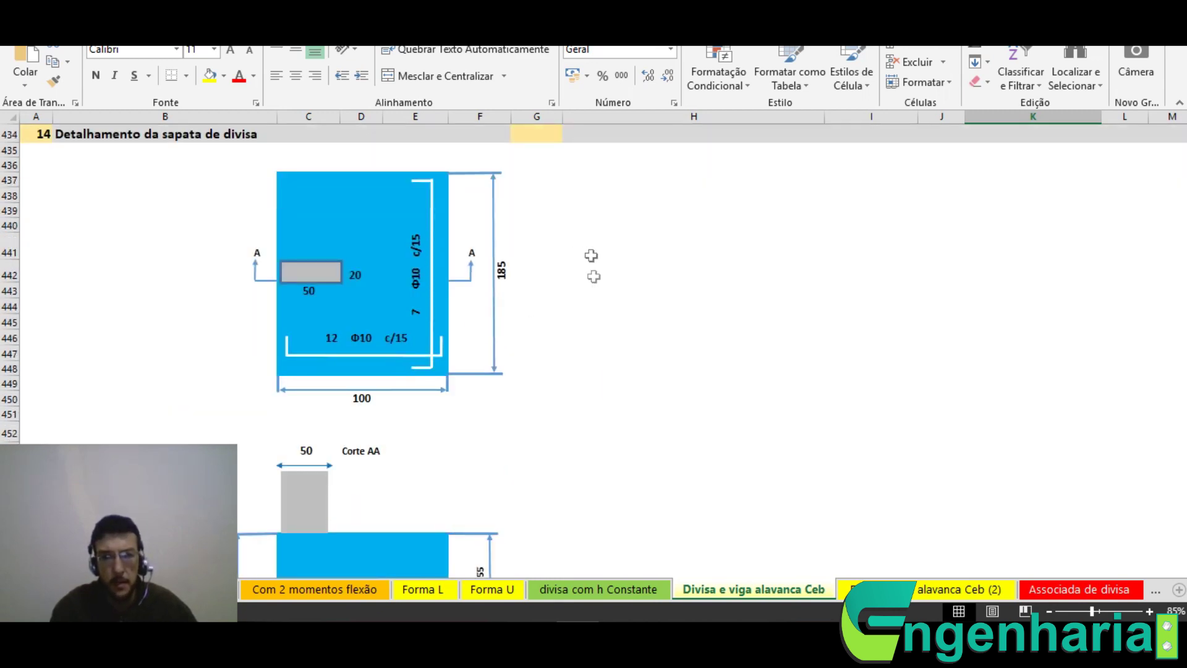
pyautogui.scroll(-3, 355, 265)
pyautogui.scroll(2, 427, 304)
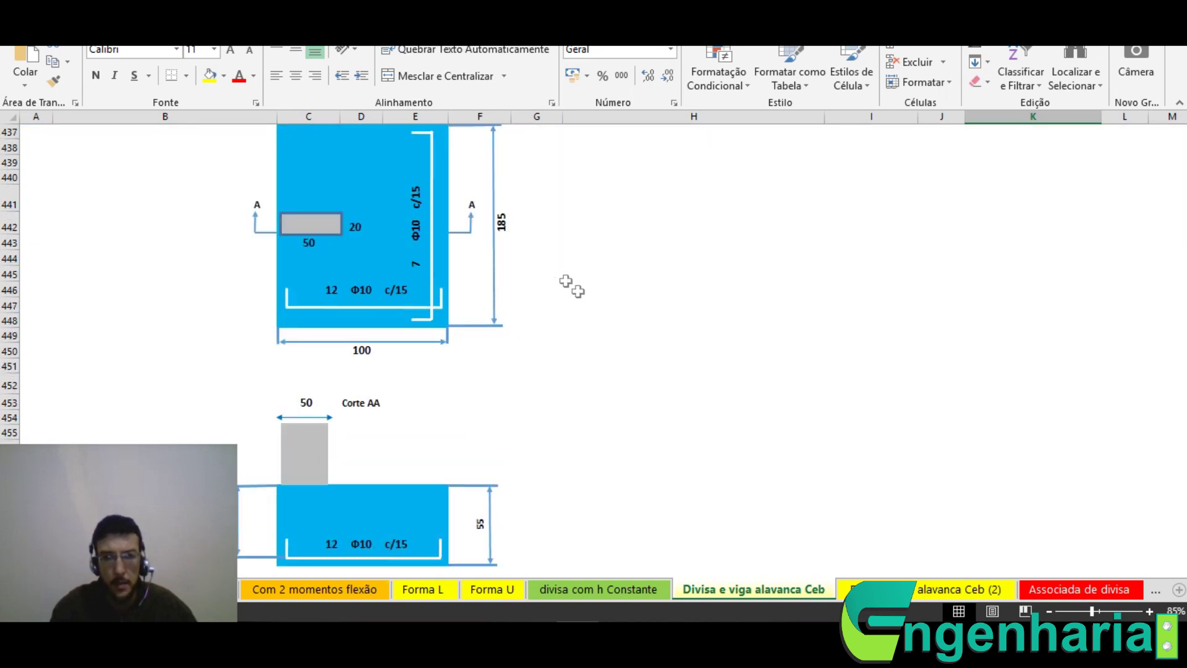
pyautogui.scroll(-3, 567, 280)
pyautogui.scroll(-1, 533, 397)
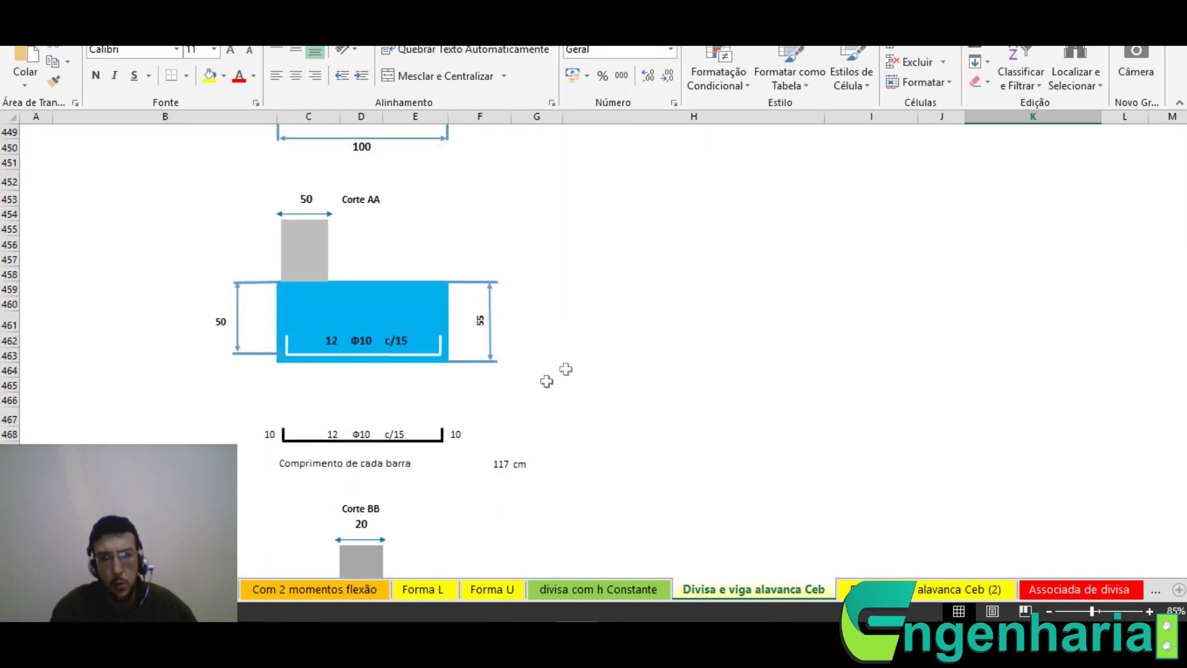
pyautogui.scroll(-2, 402, 377)
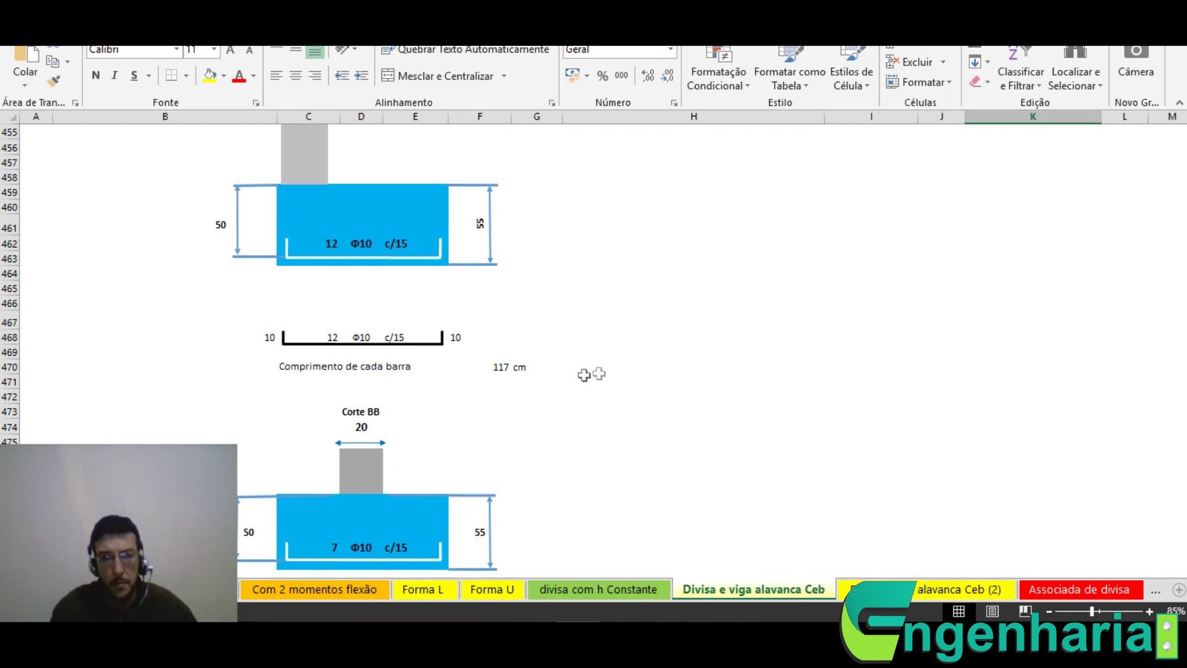
pyautogui.scroll(-2, 356, 401)
pyautogui.scroll(-1, 356, 401)
pyautogui.scroll(-2, 395, 414)
pyautogui.scroll(6, 396, 416)
pyautogui.scroll(1, 395, 415)
pyautogui.scroll(15, 396, 416)
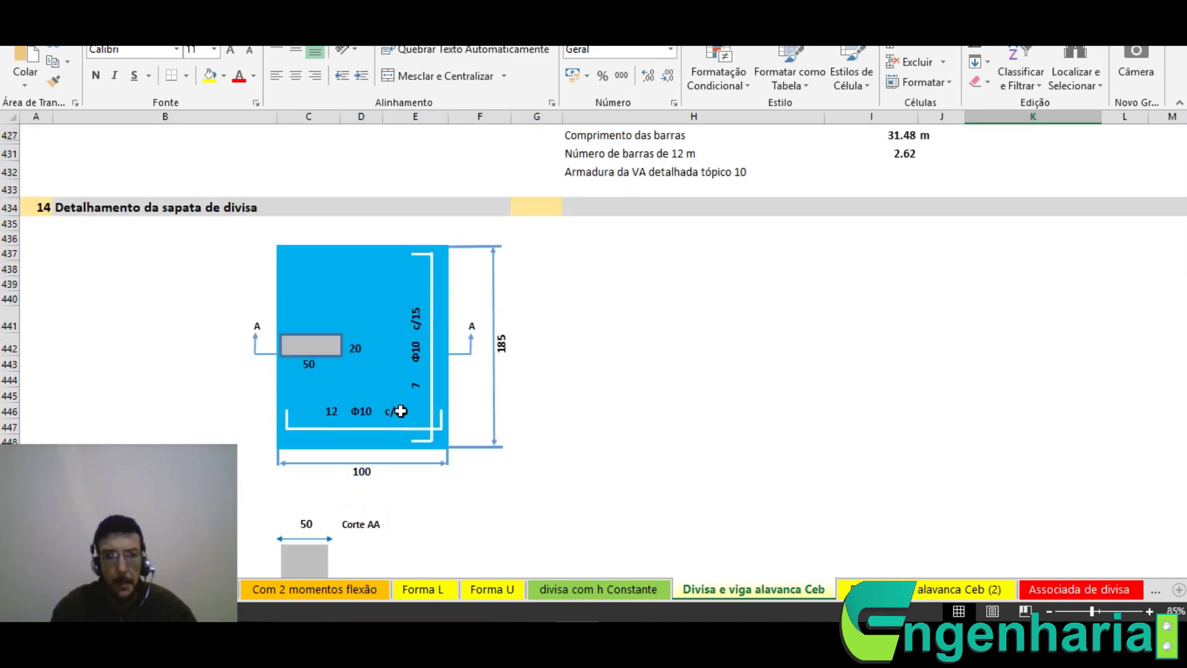
pyautogui.scroll(6, 491, 359)
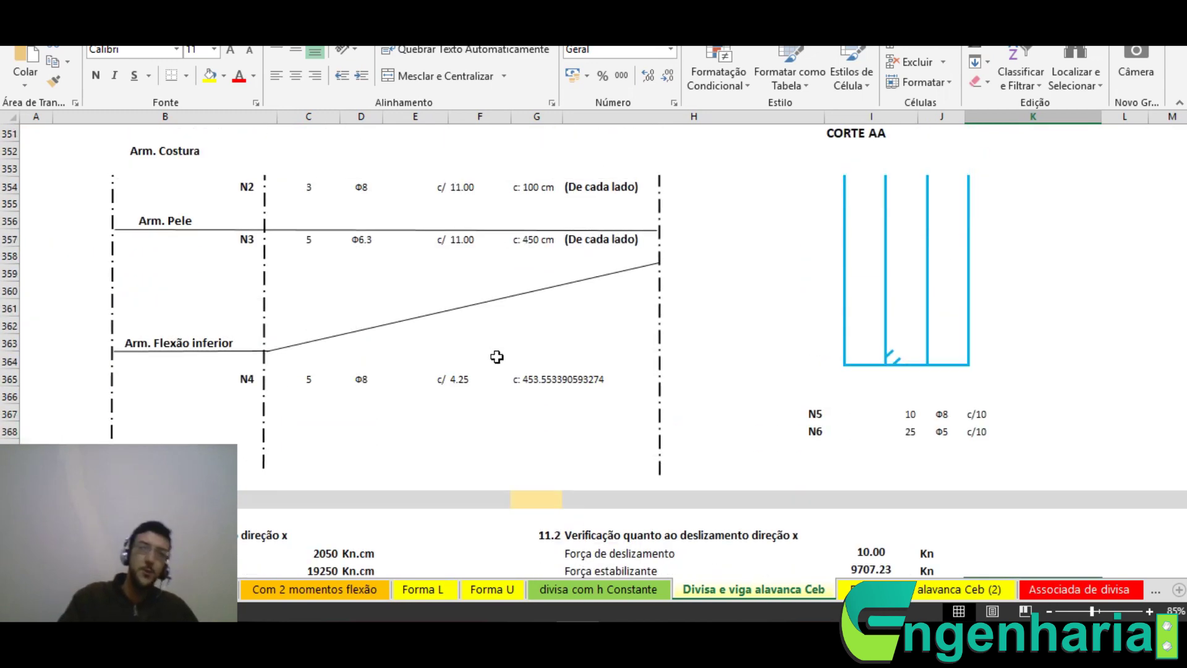